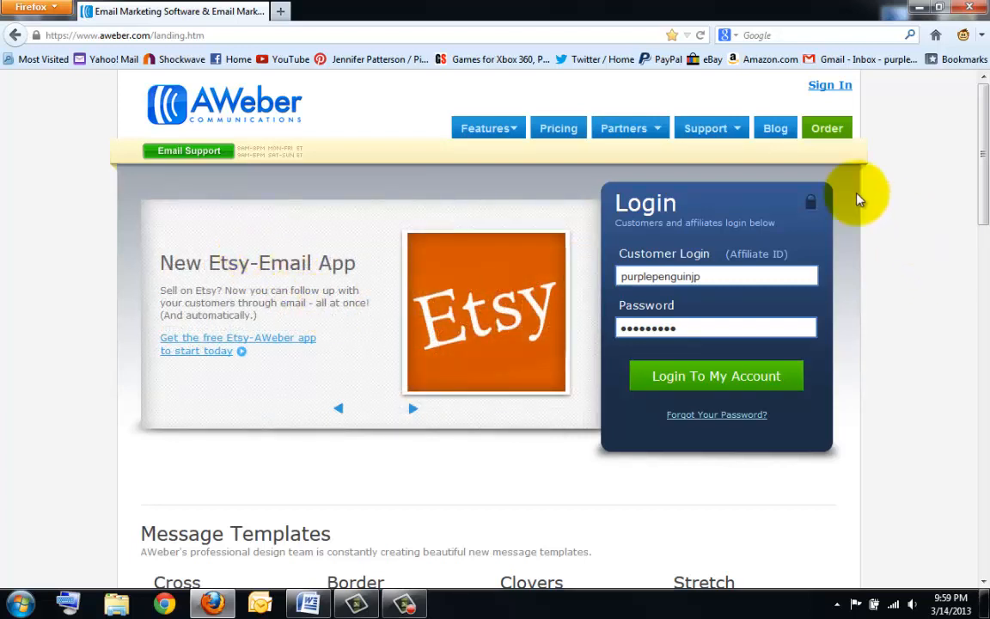
- Open the AWeber order page for a new trial account from the landing page
click(839, 132)
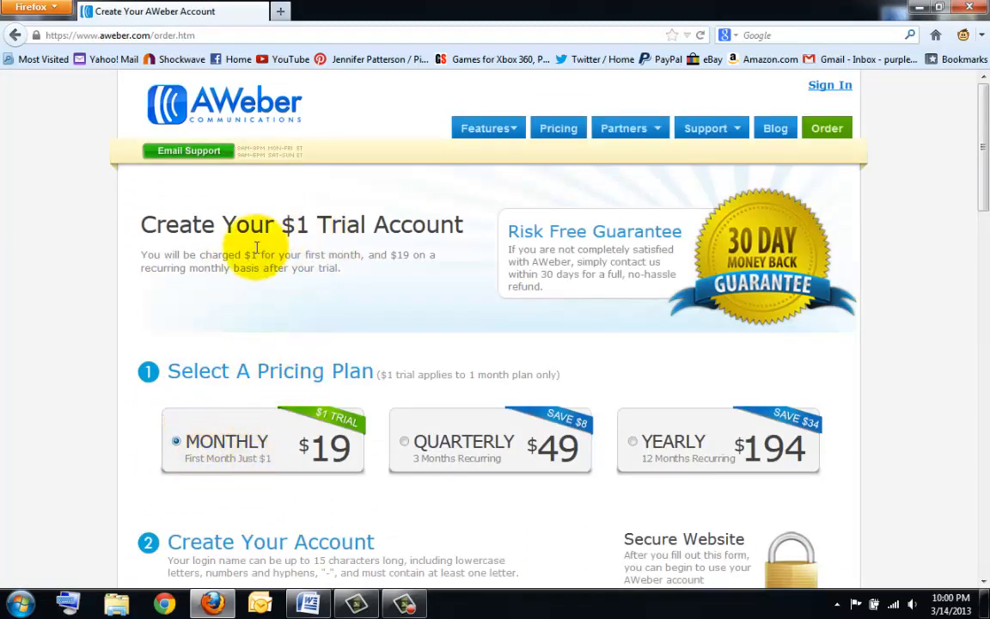
- Scroll through the $1 trial order page's plans, account, billing and payment sections, then back up
scroll(256, 291, down, 5)
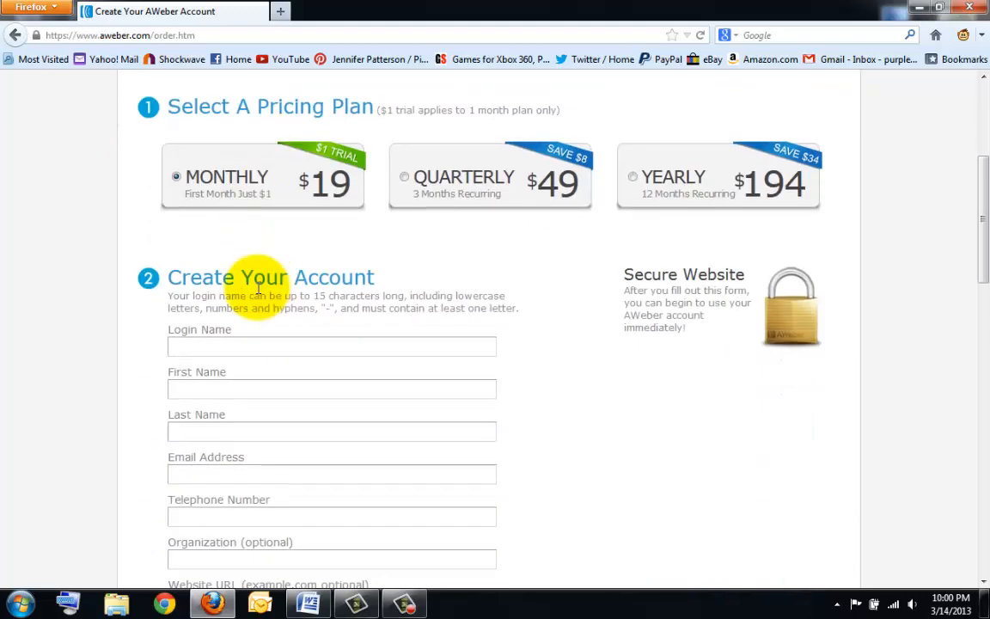
scroll(258, 291, down, 2)
scroll(214, 215, down, 5)
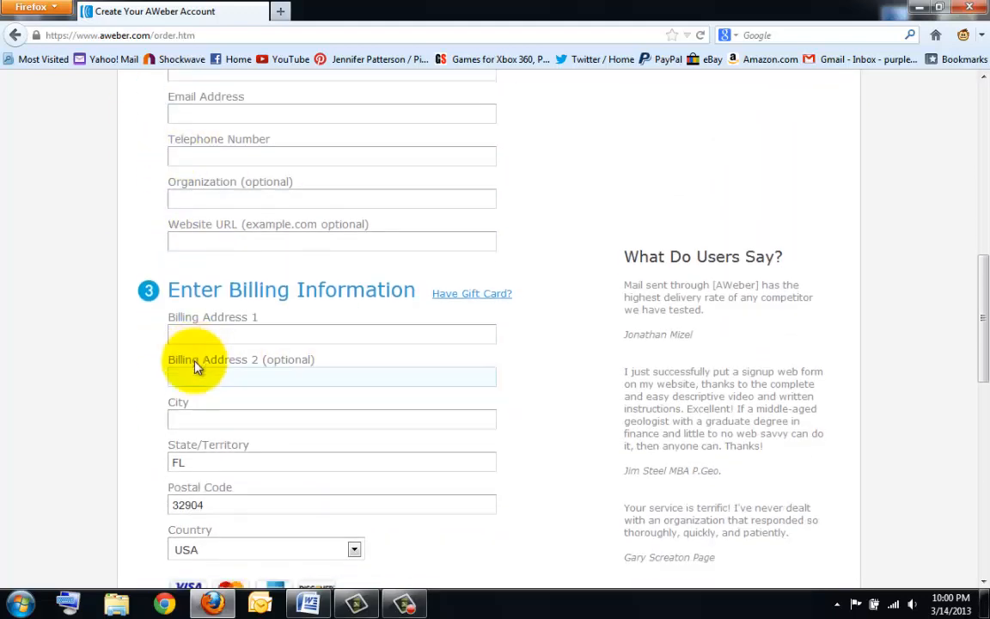
scroll(171, 326, down, 5)
scroll(146, 412, down, 1)
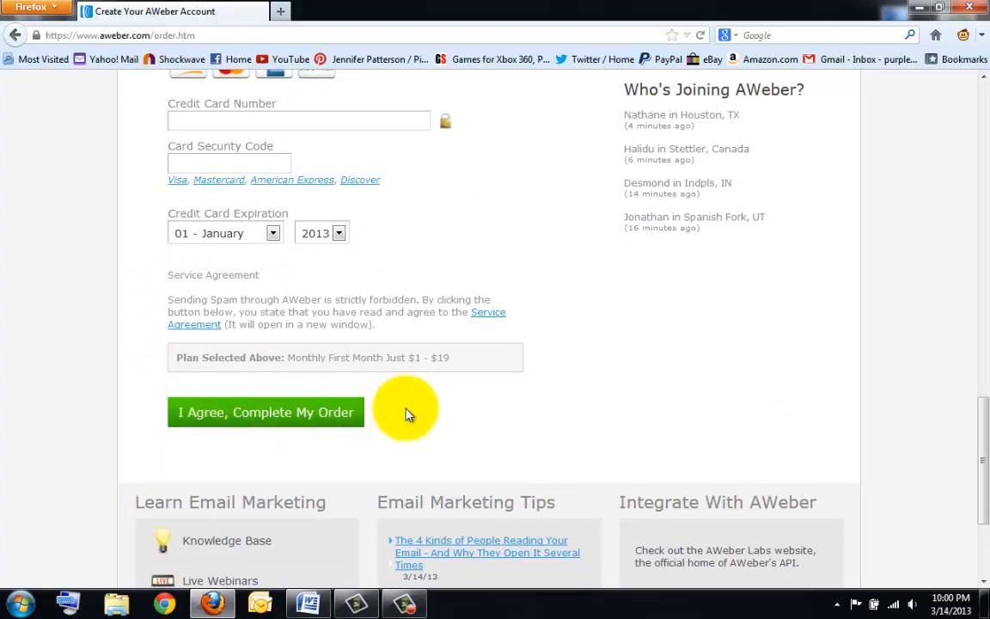
scroll(570, 414, up, 15)
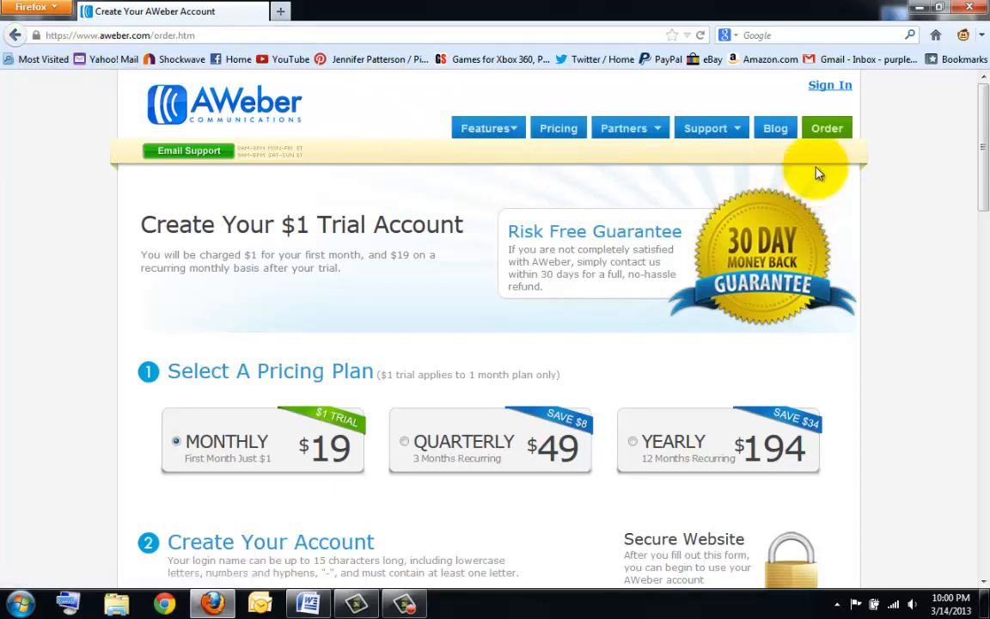
- Return to the AWeber home page and log in to the existing account
click(182, 86)
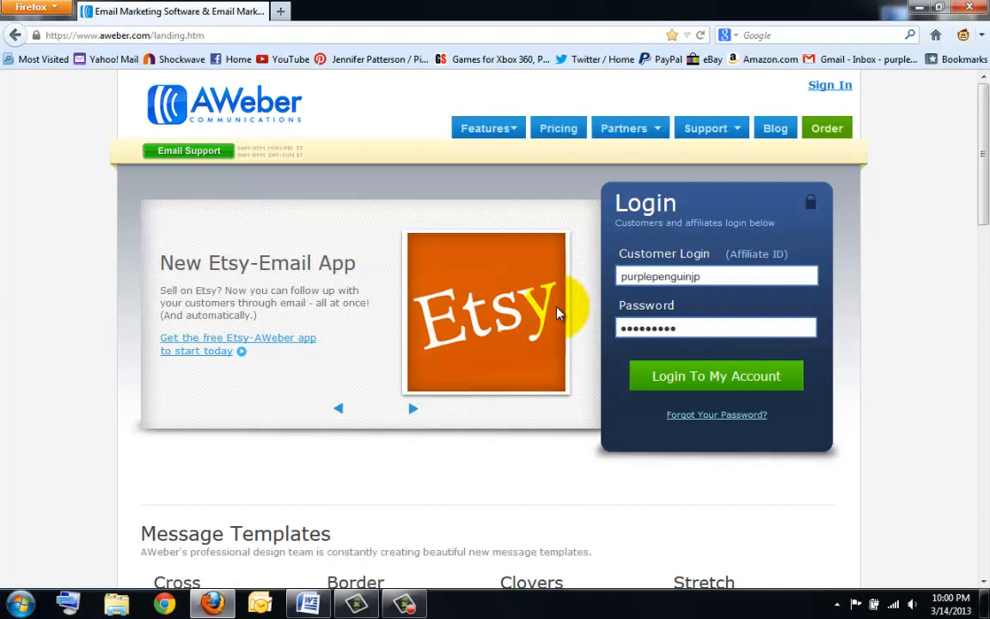
click(727, 383)
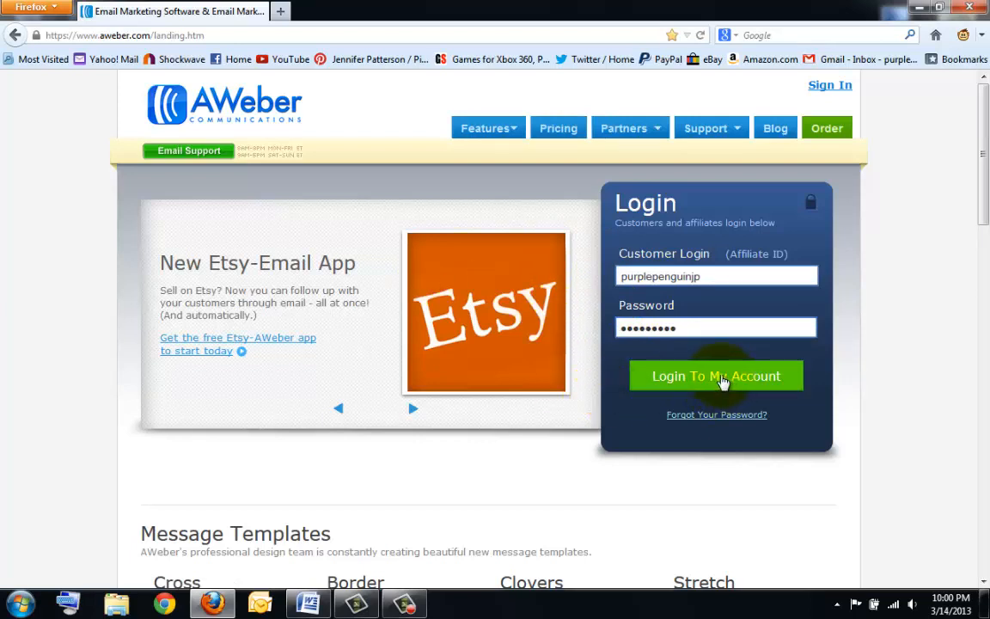
click(723, 382)
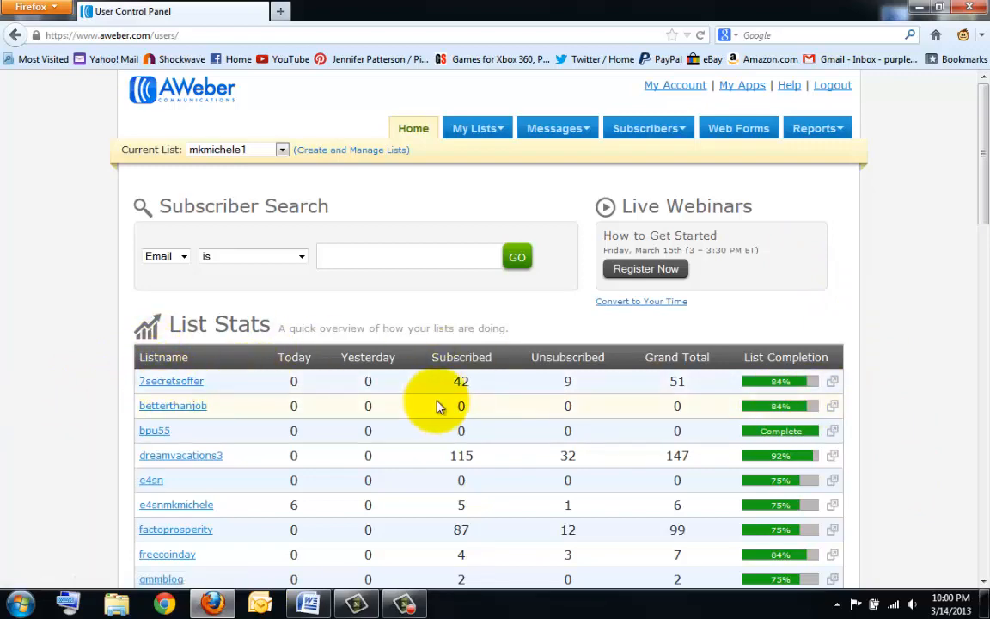
- Scroll down the List Stats table and highlight the grand total of 808 subscribers
scroll(283, 339, down, 5)
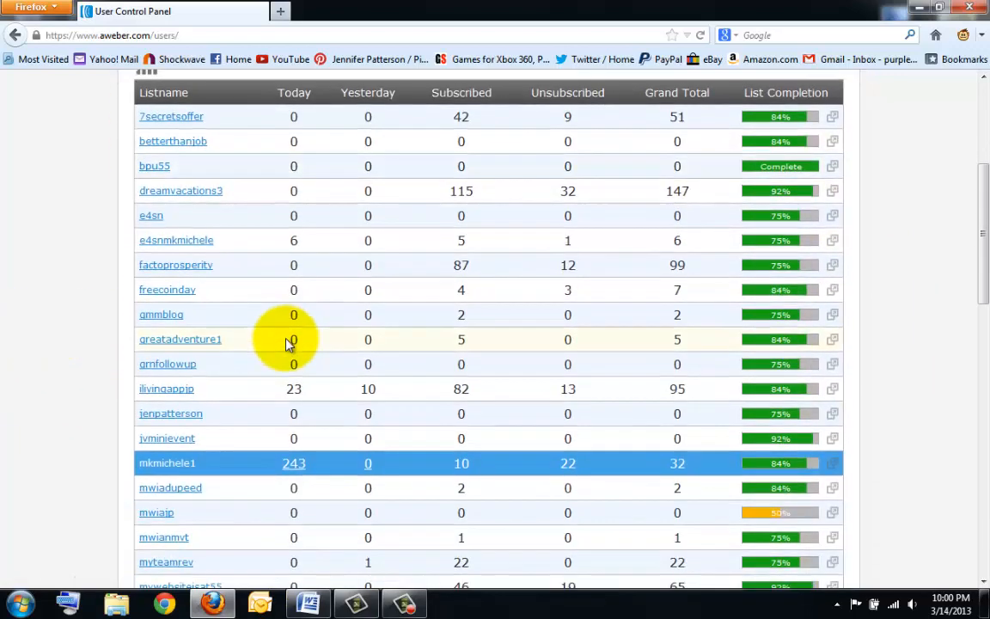
scroll(255, 161, down, 3)
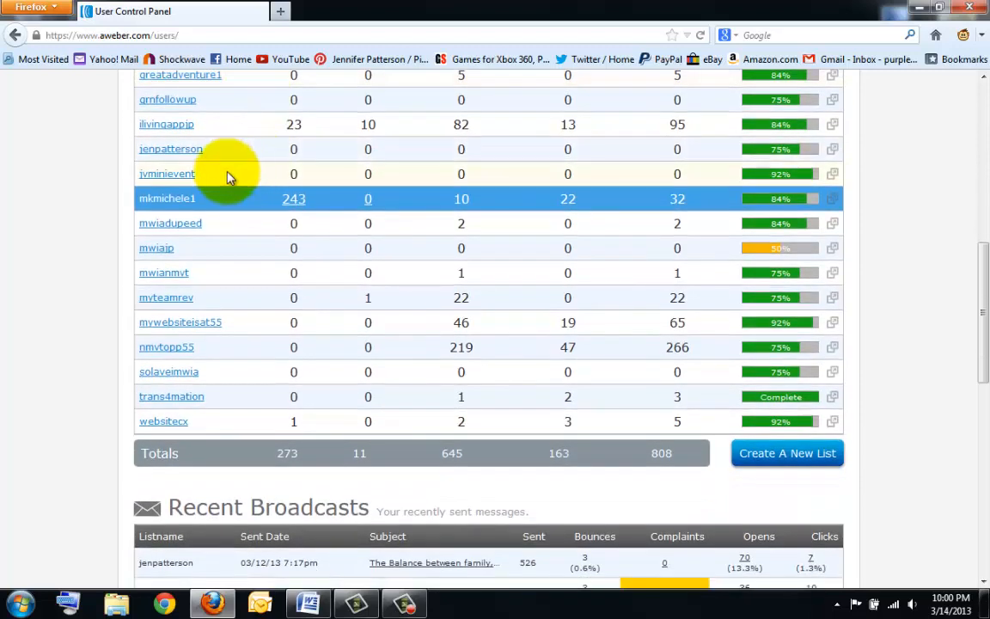
double_click(662, 453)
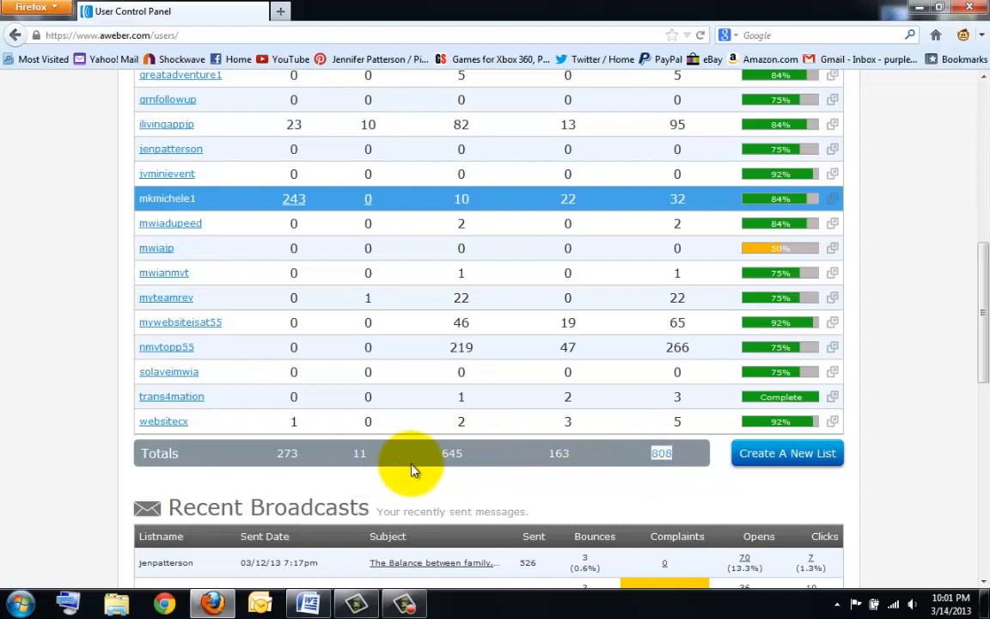
click(645, 460)
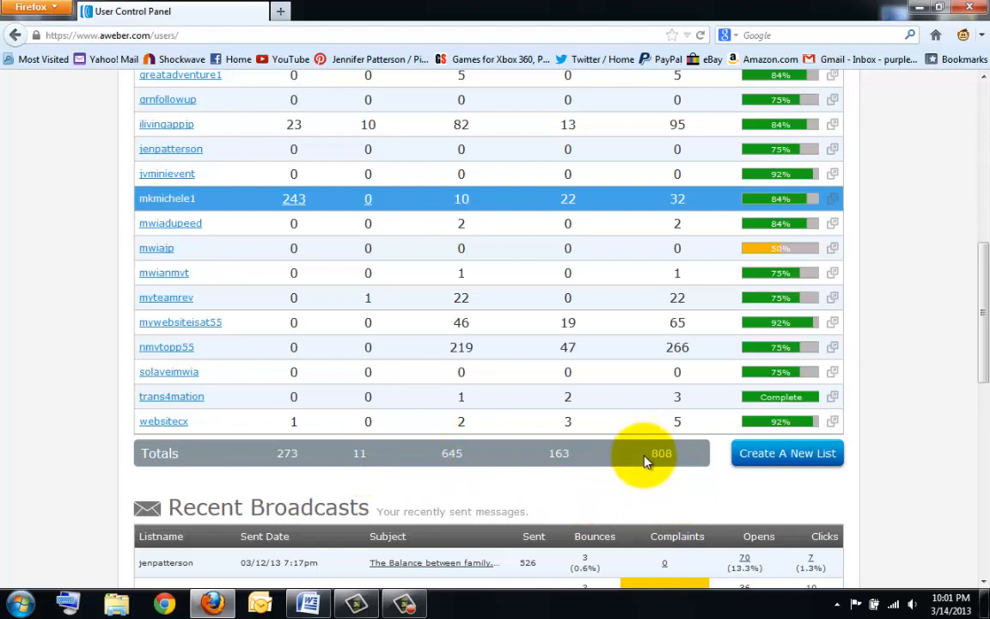
- Review the Recent Broadcasts open rates, highlighting the 13.3% open rate
scroll(651, 467, down, 1)
scroll(651, 467, down, 3)
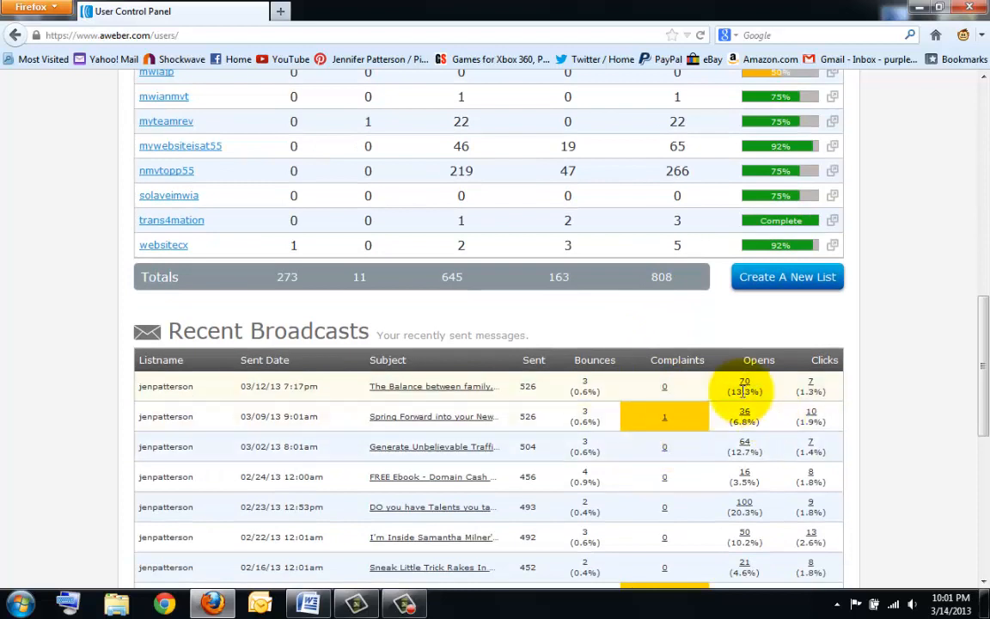
drag(724, 392, 761, 395)
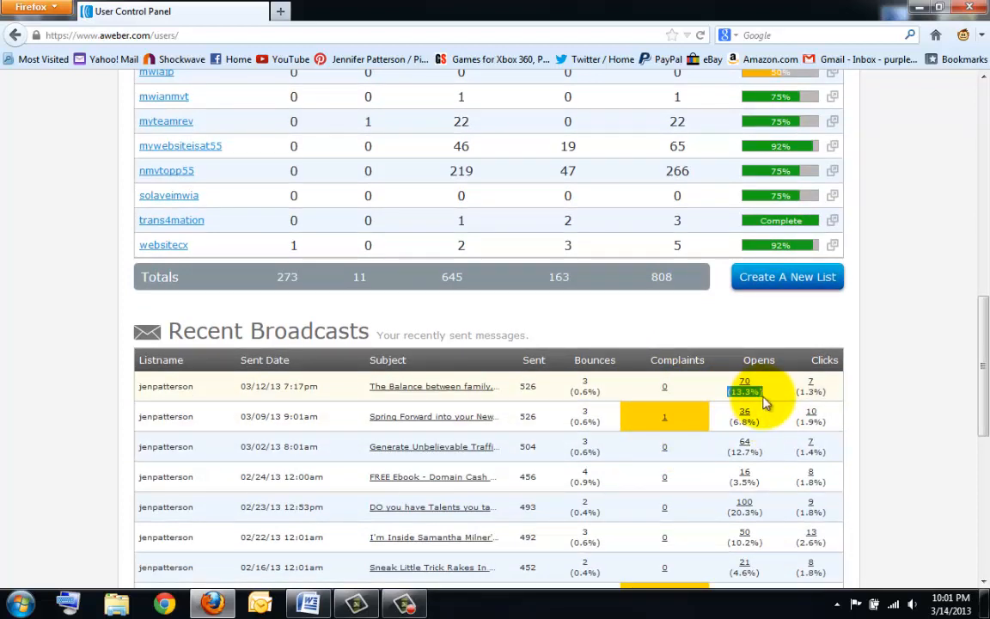
scroll(777, 426, up, 5)
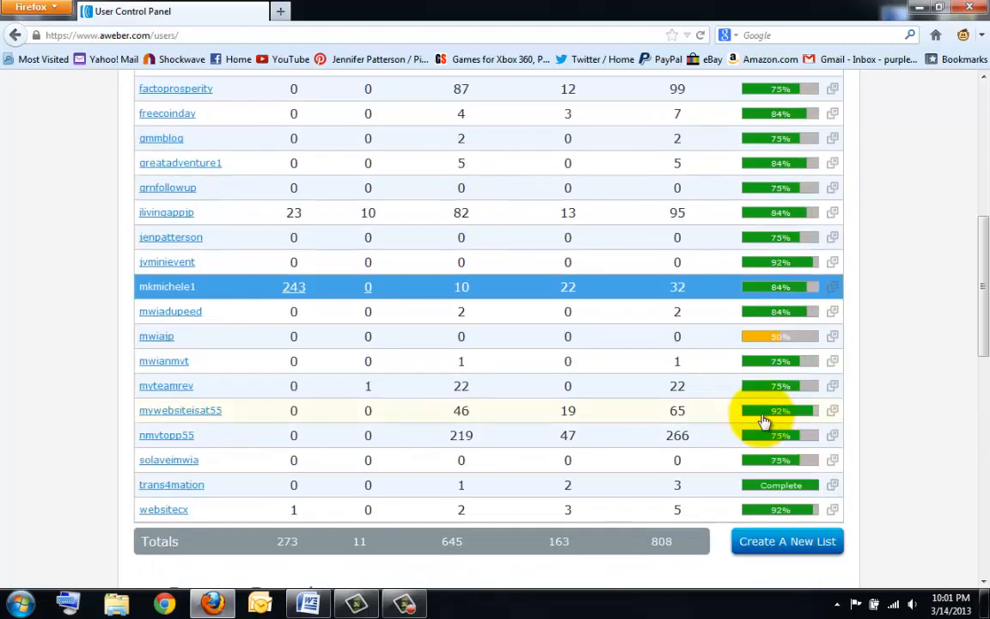
drag(641, 541, 707, 548)
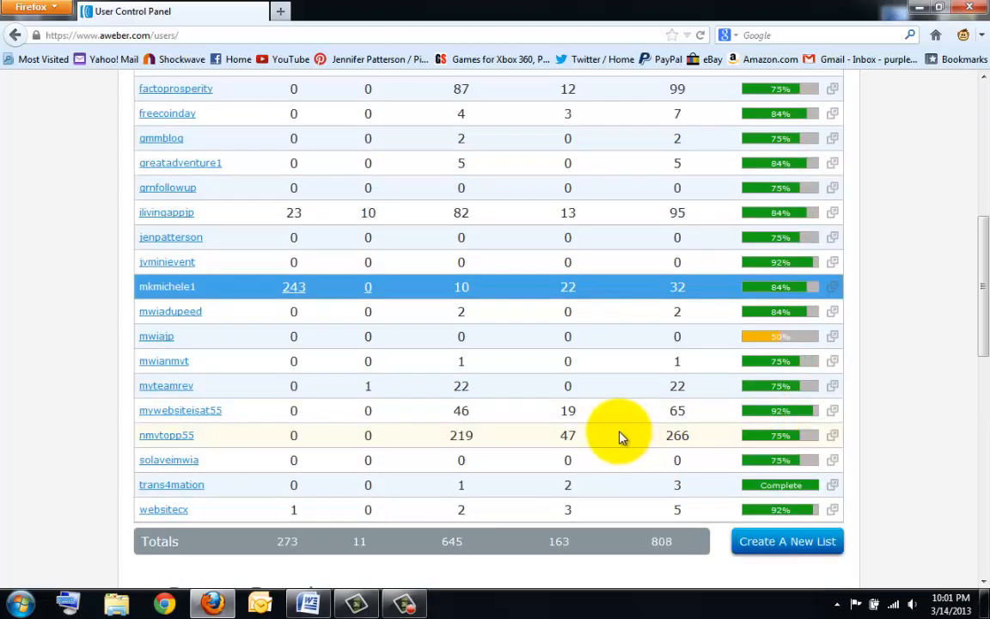
scroll(617, 434, up, 5)
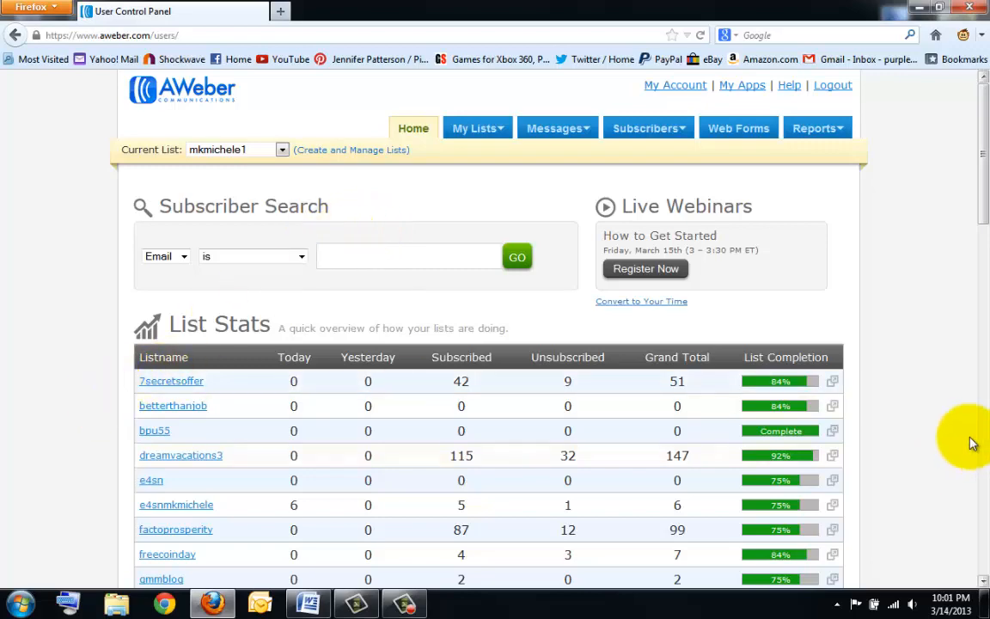
scroll(928, 434, down, 10)
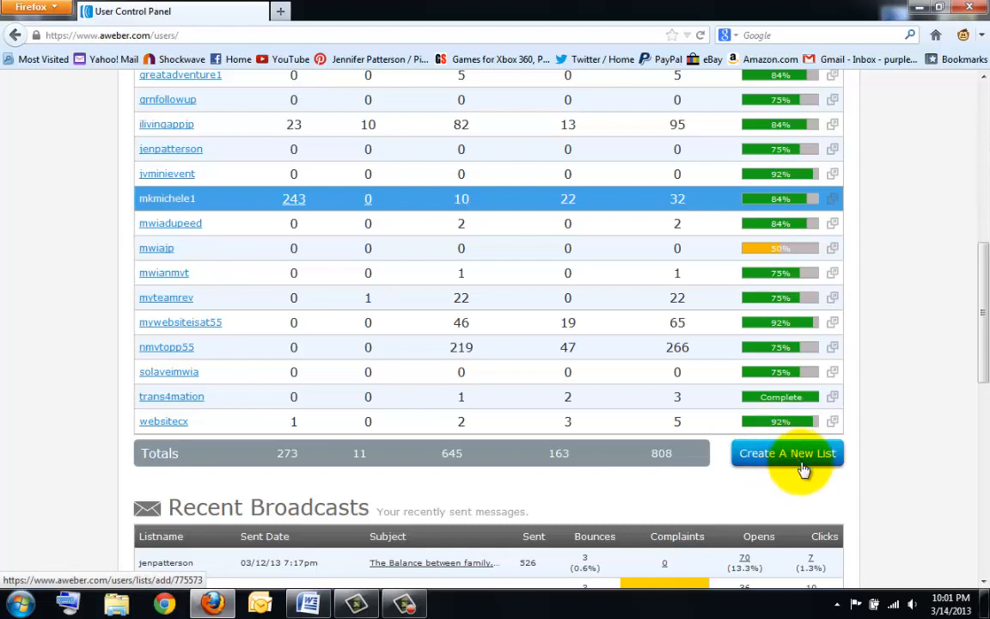
- Create a new list and replace the default name default2820493 with ilajen
click(803, 469)
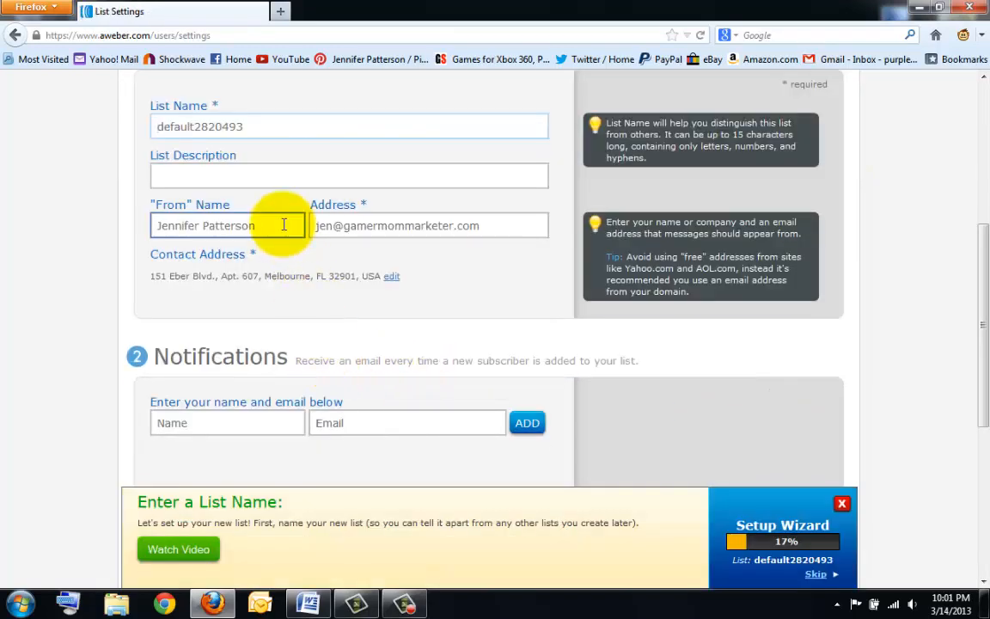
scroll(133, 269, up, 3)
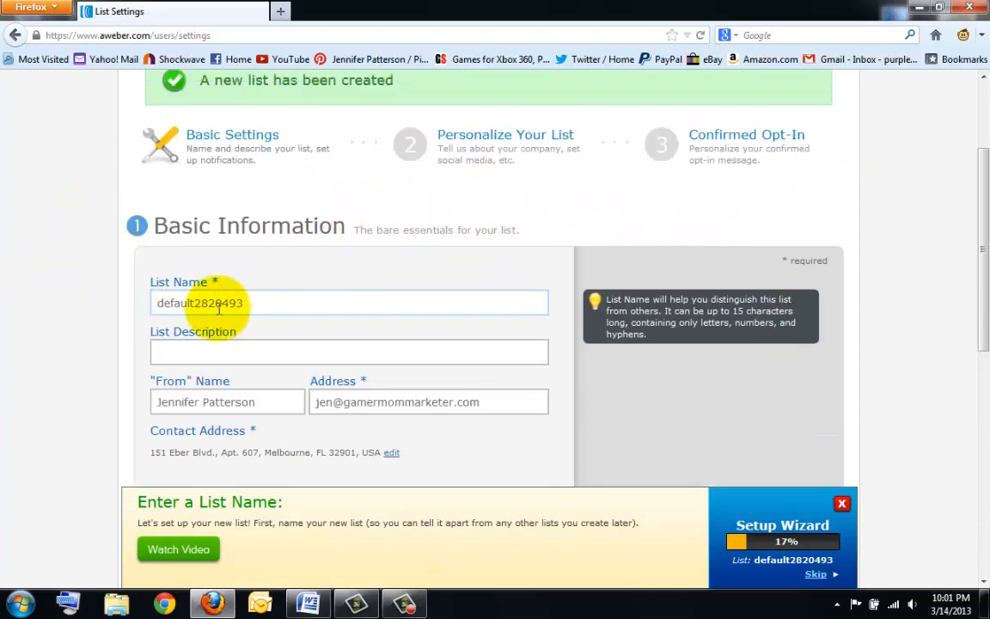
scroll(194, 295, down, 2)
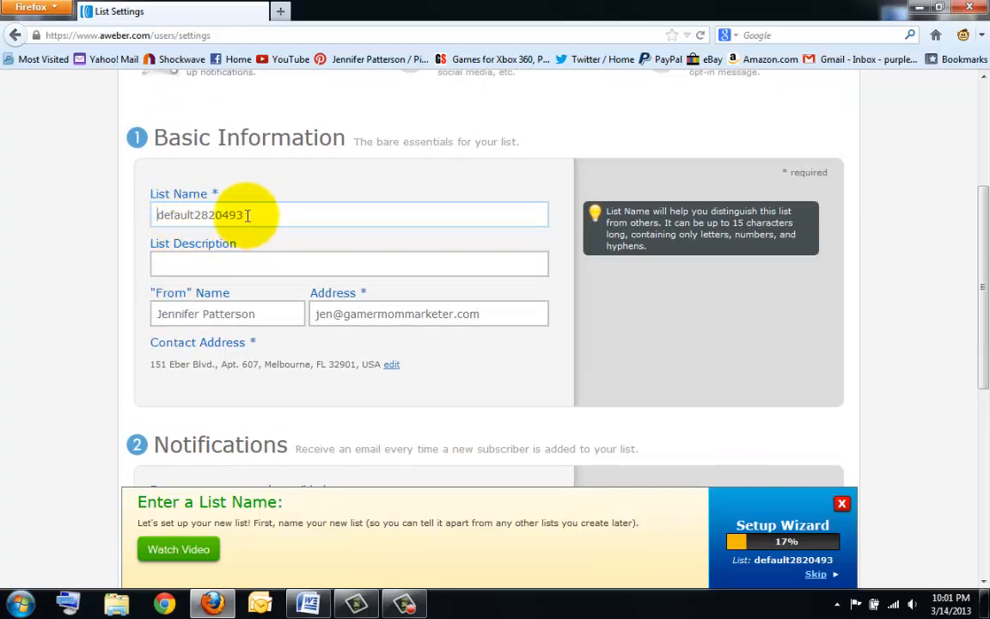
drag(250, 213, 159, 212)
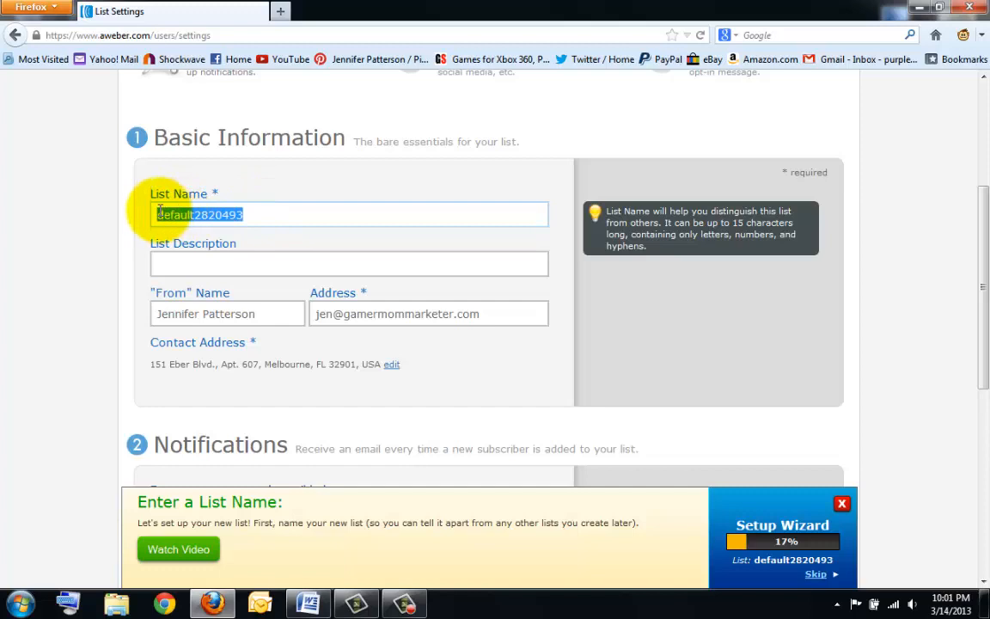
key(BackSpace)
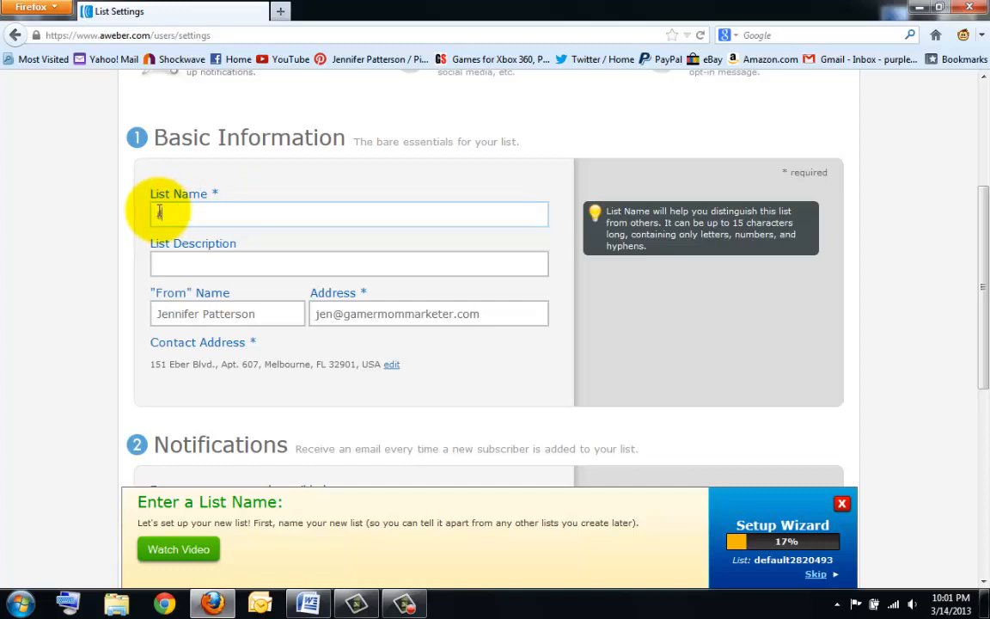
text(ilaj)
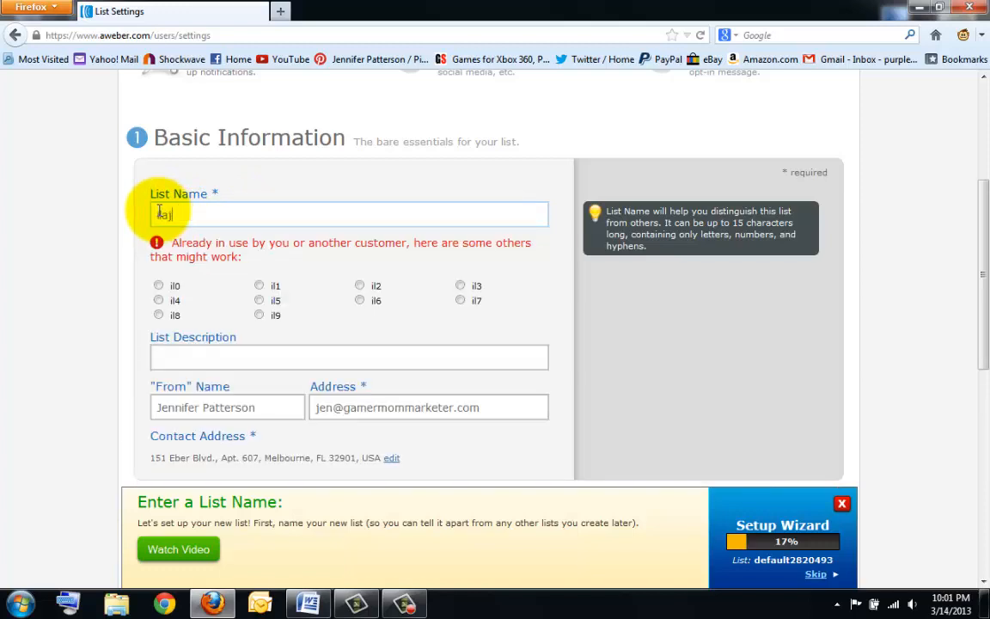
text(en)
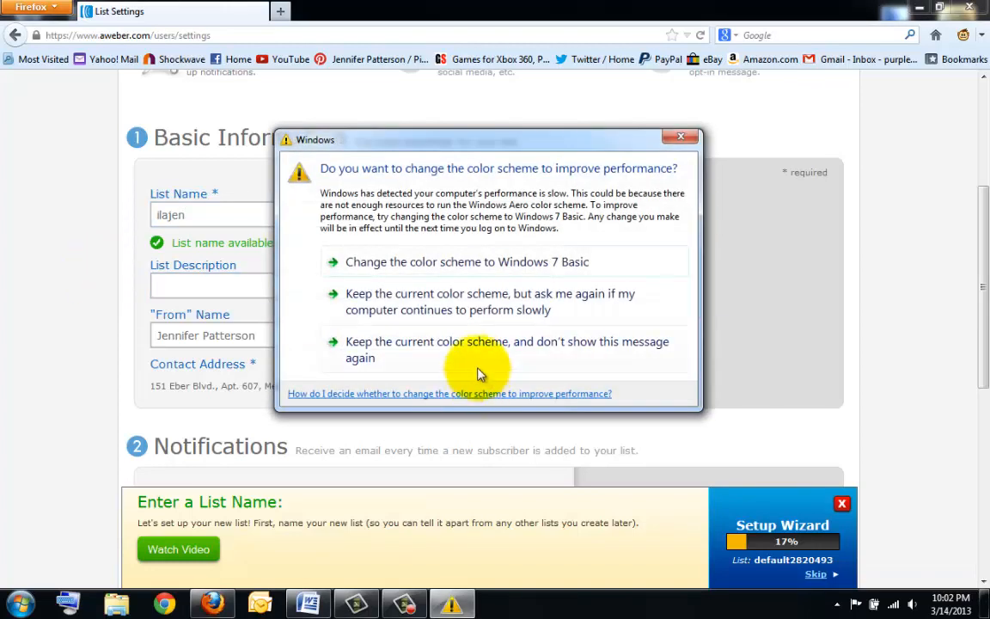
- Keep the current Windows colour scheme and don't show the prompt again
click(468, 359)
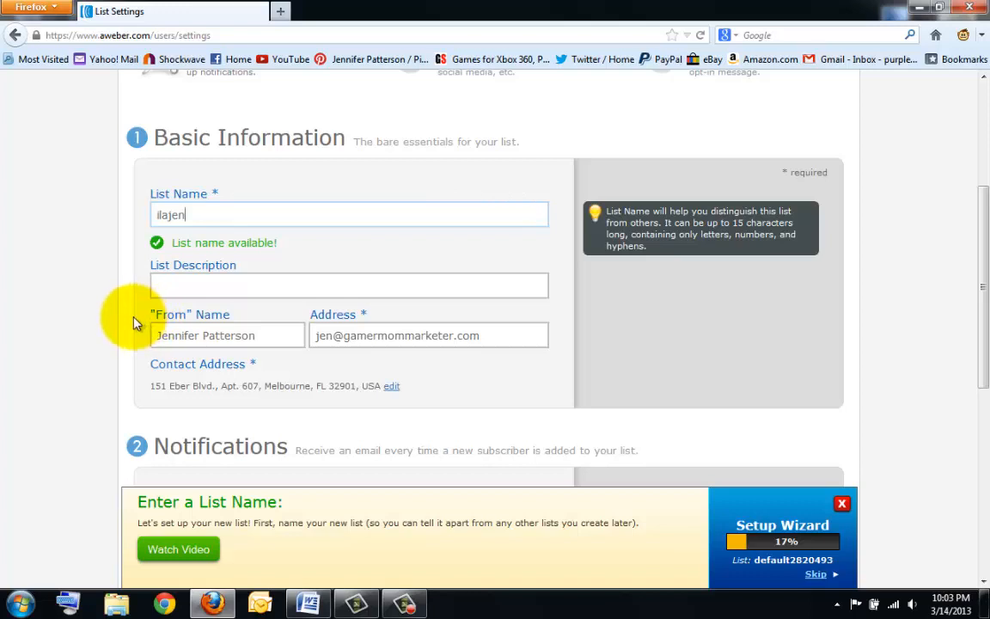
- Enter 'iLA - My Team Rev funnel' as the list description
click(233, 284)
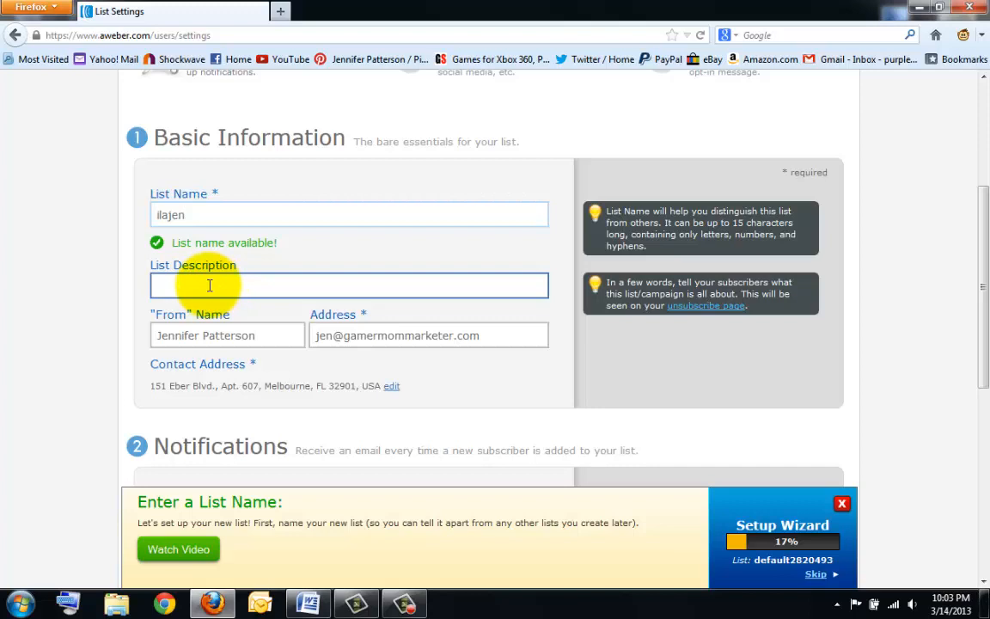
click(208, 285)
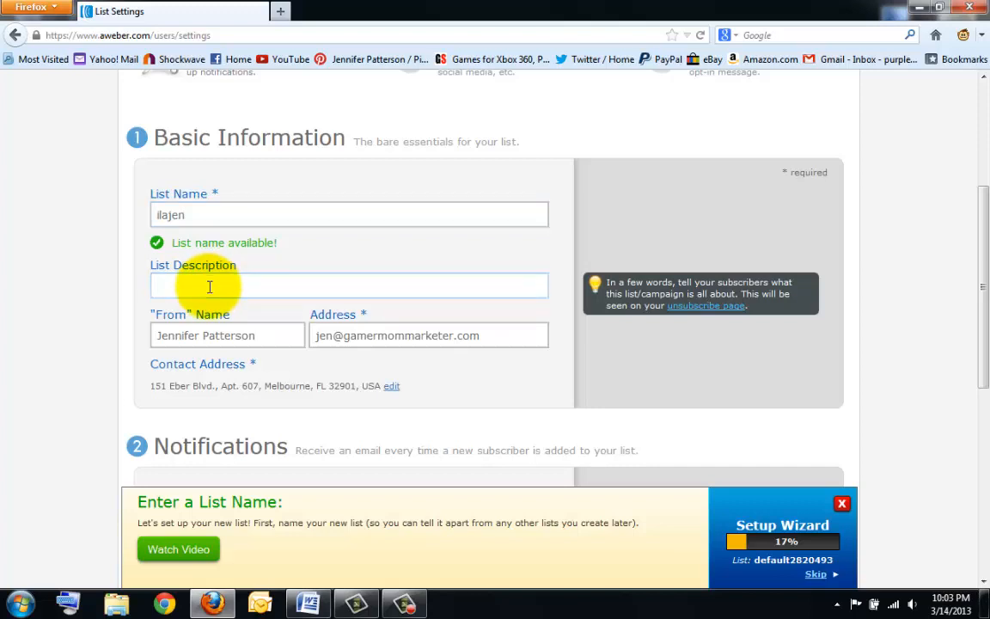
text(iLA - My Team Rev funnel)
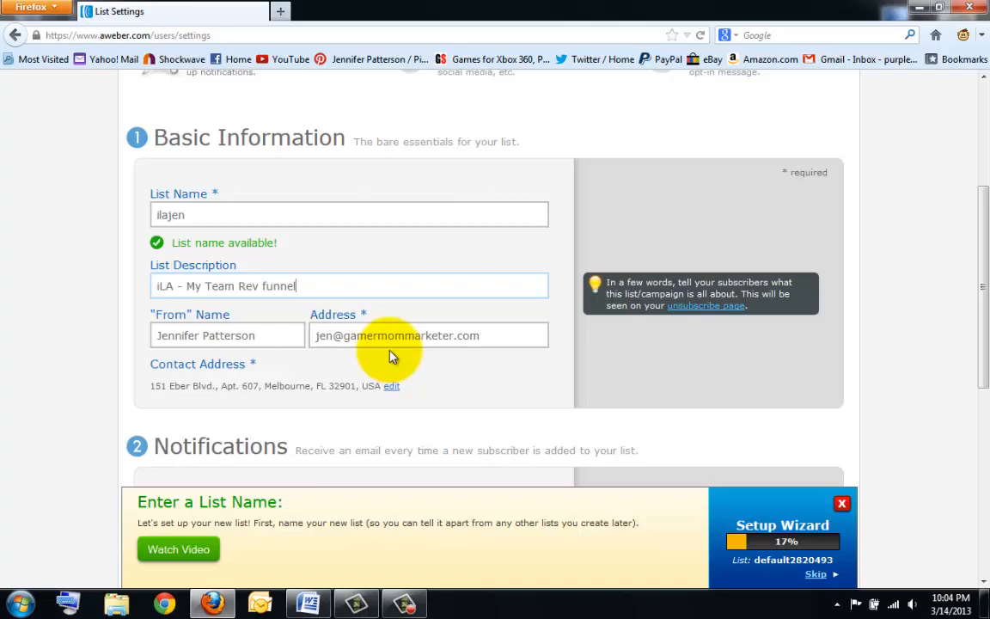
- Check the existing From Address sender email without changing it
click(364, 334)
drag(344, 335, 481, 338)
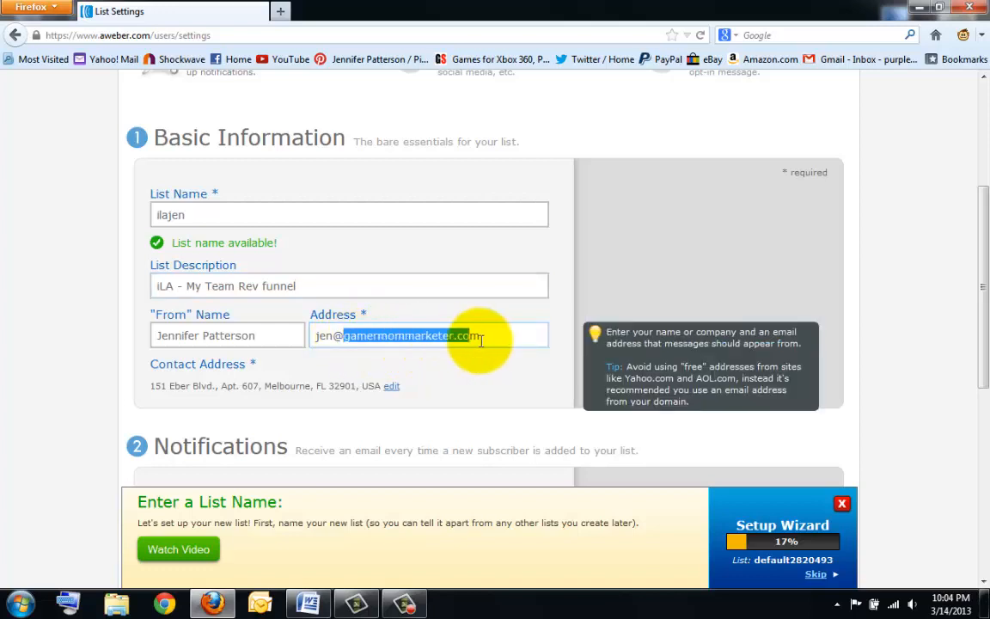
click(484, 337)
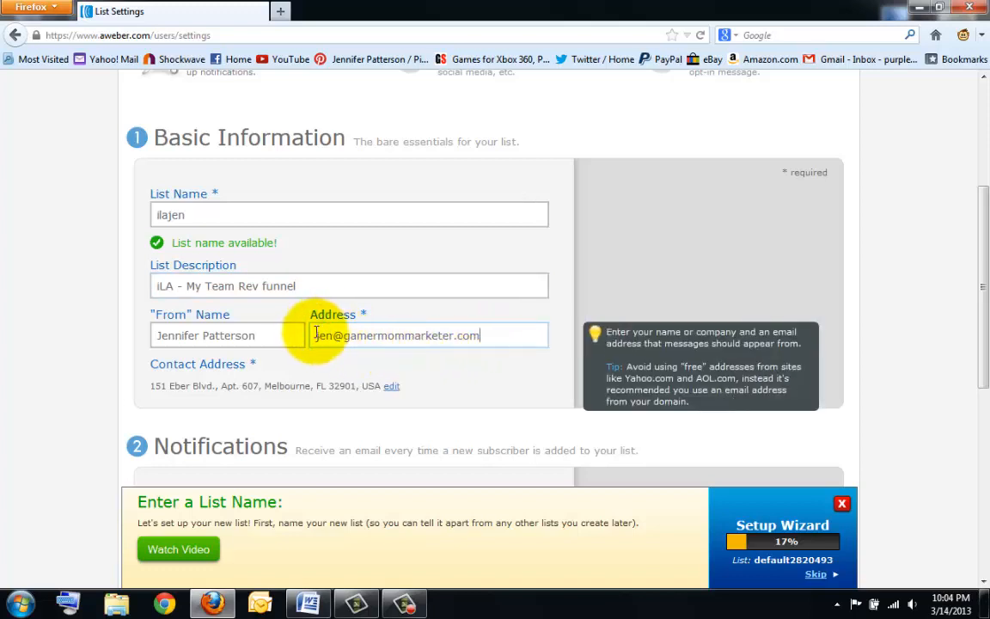
drag(317, 334, 513, 337)
click(468, 397)
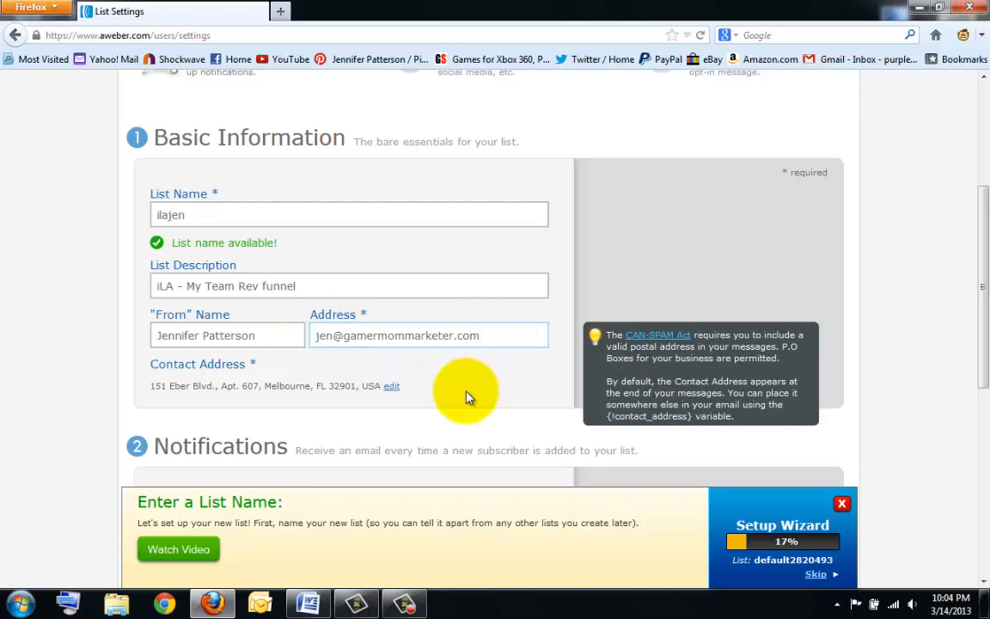
- Scroll down to the Notifications section and point out its heading
scroll(464, 395, down, 4)
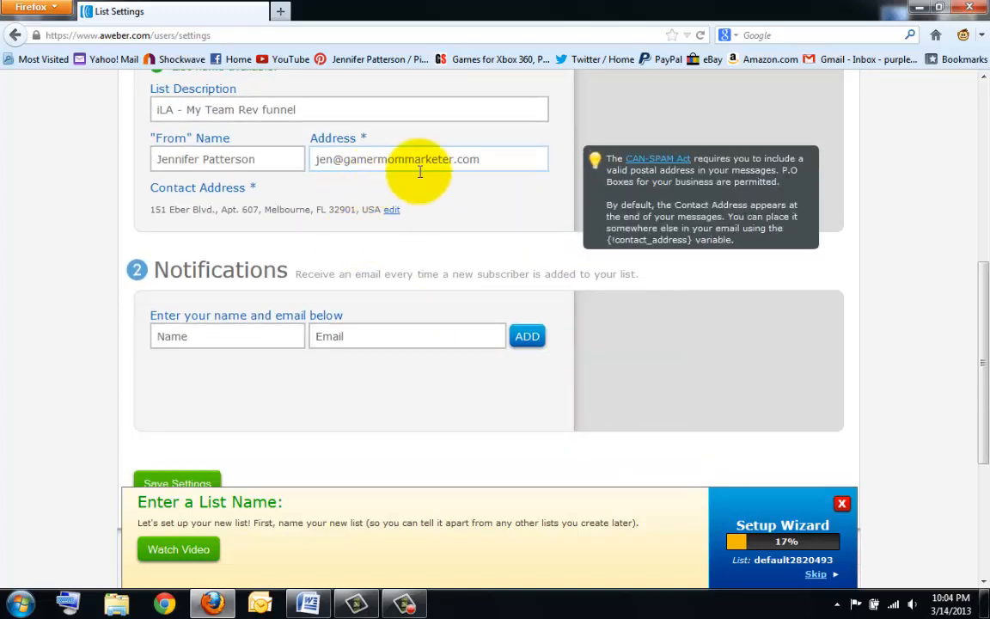
click(236, 337)
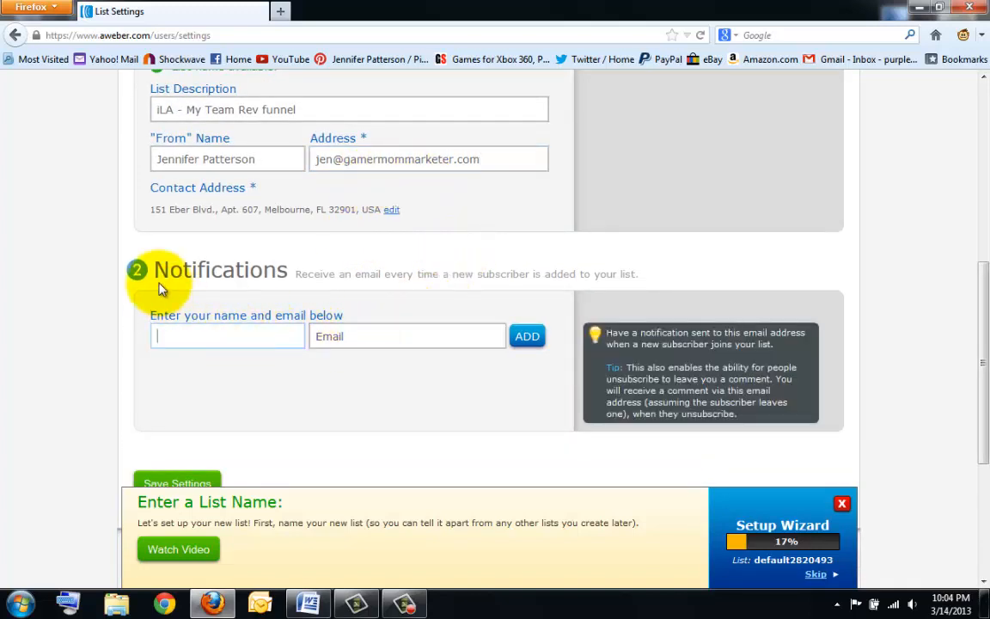
drag(136, 270, 310, 270)
click(294, 269)
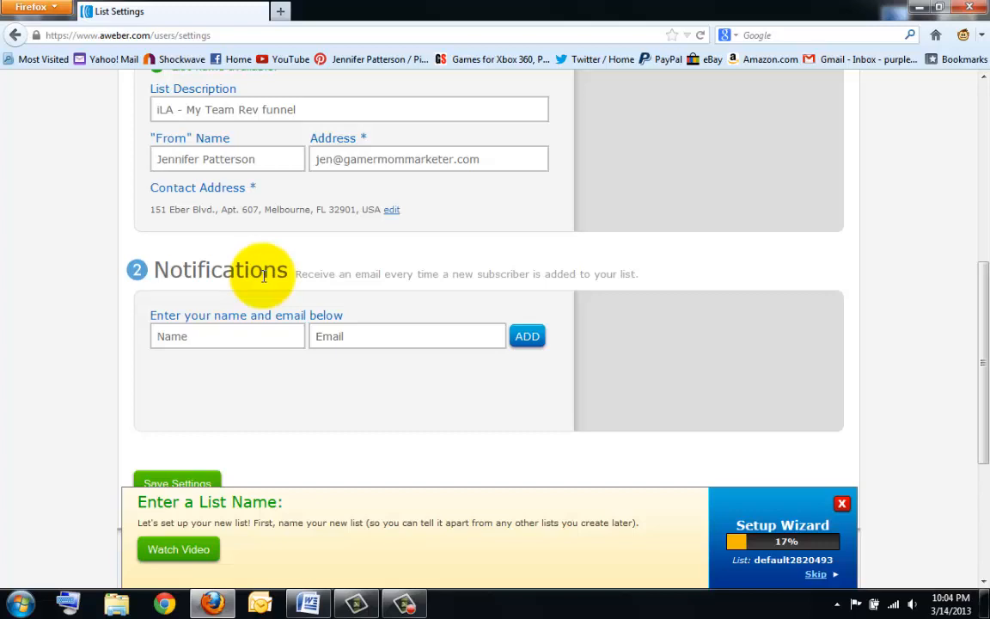
- Add the account owner's name and email address as a new-subscriber notification recipient
click(254, 339)
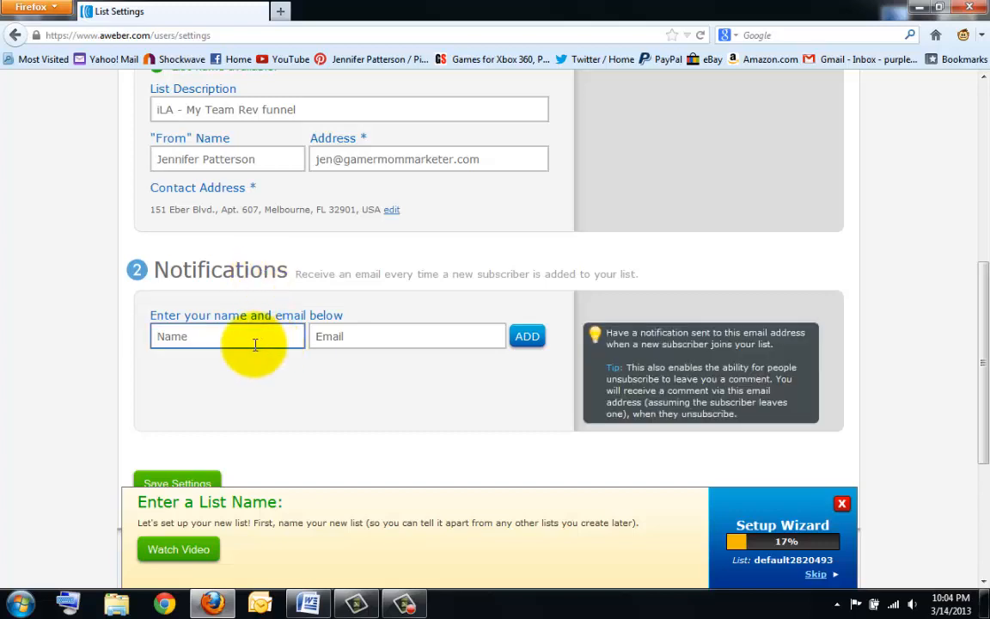
click(416, 334)
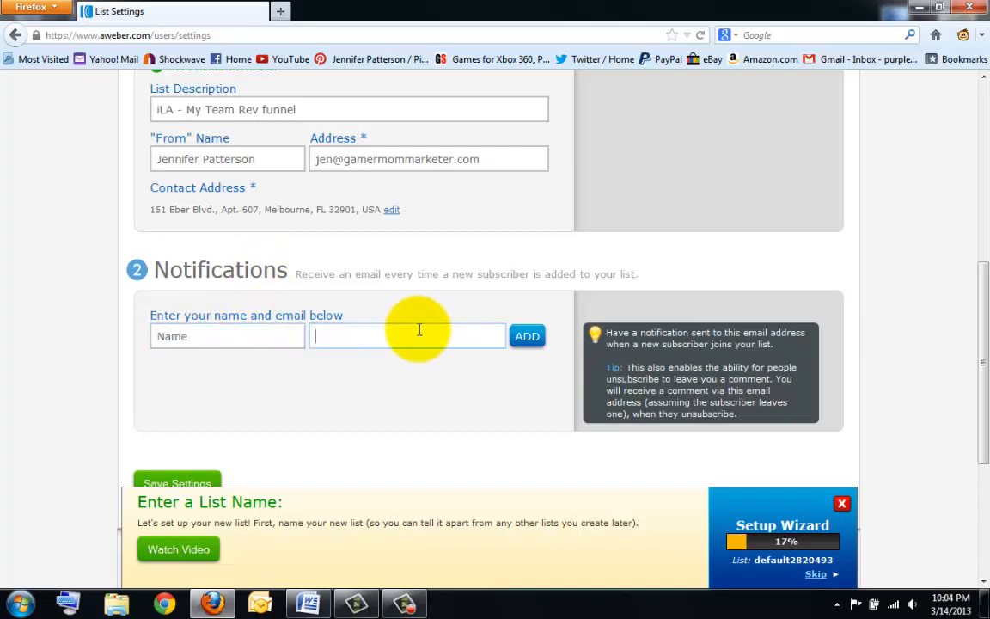
click(193, 336)
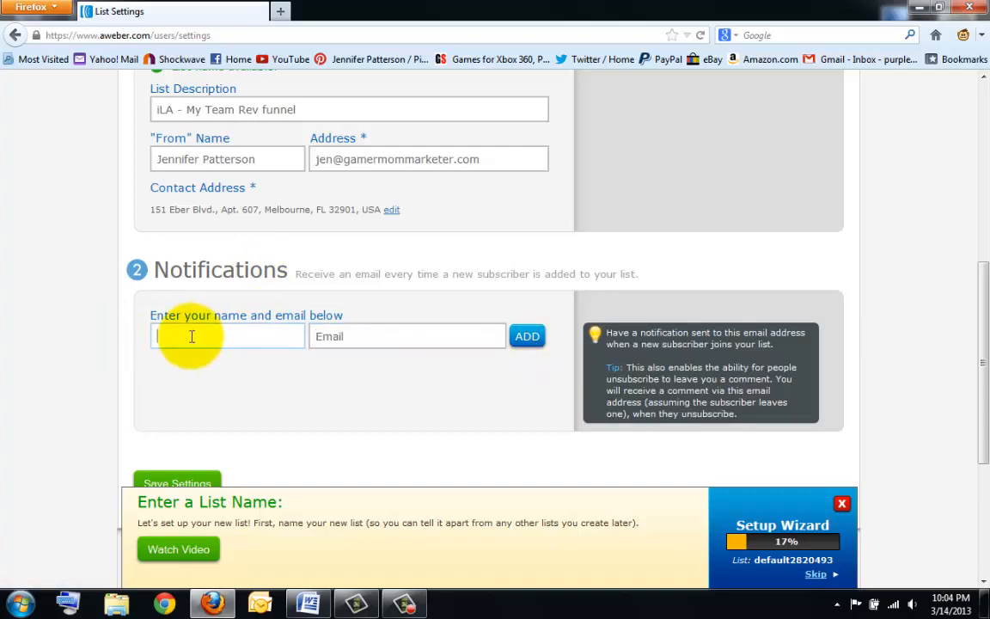
text(Jen)
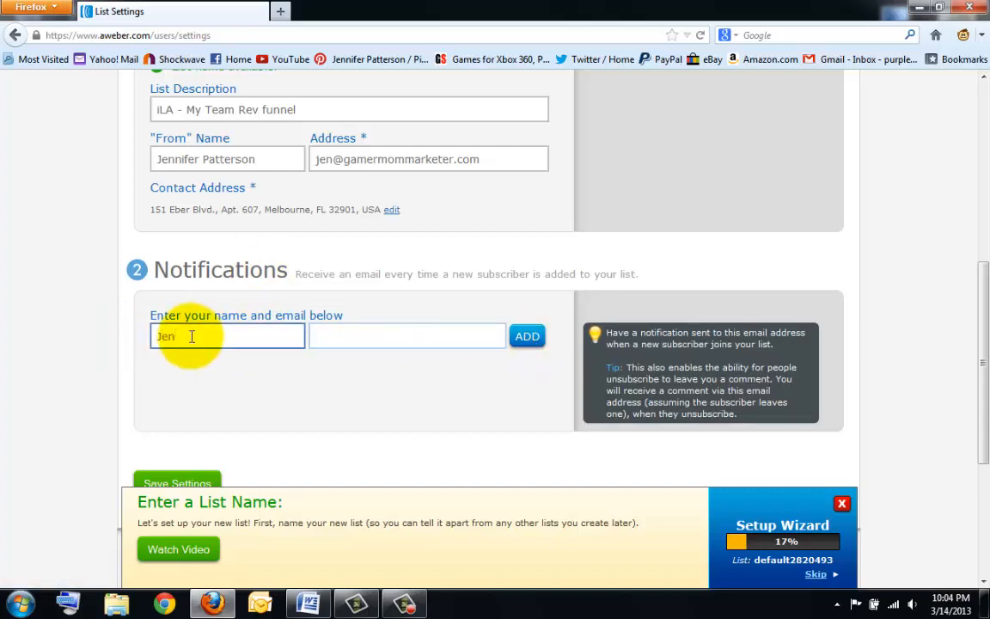
key(Tab)
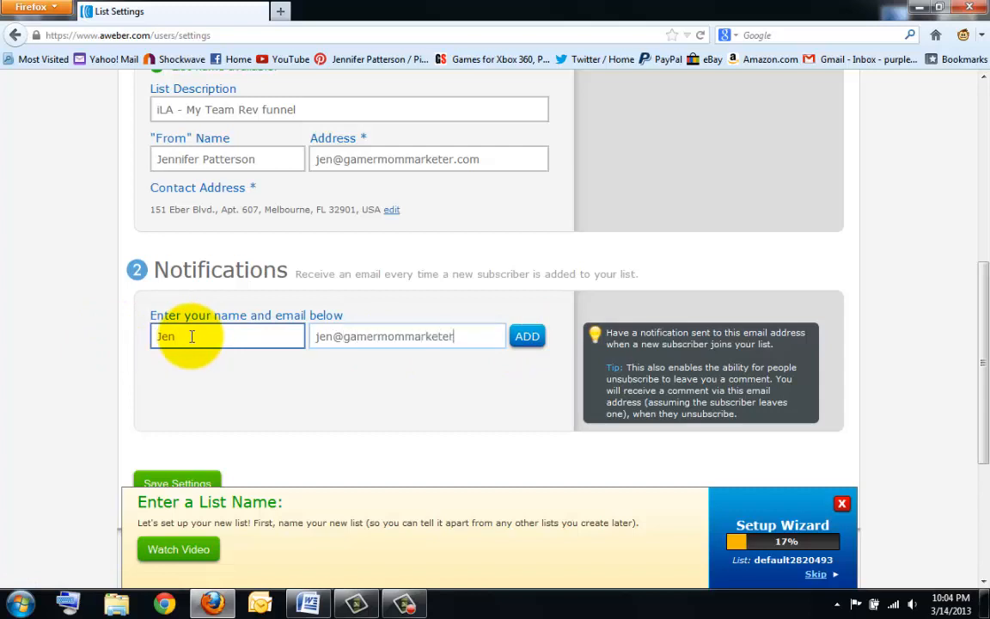
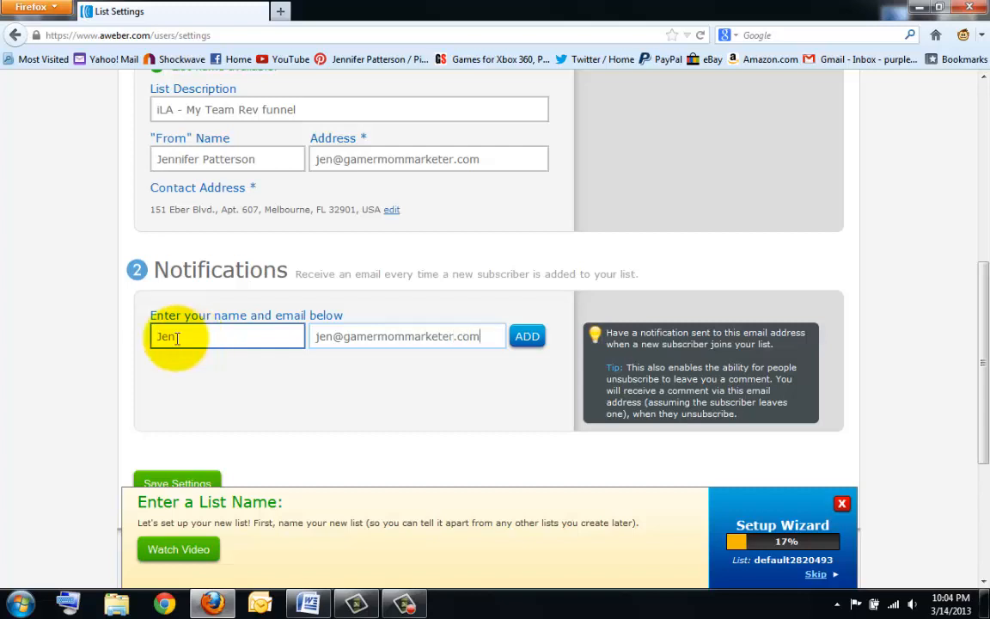
click(526, 336)
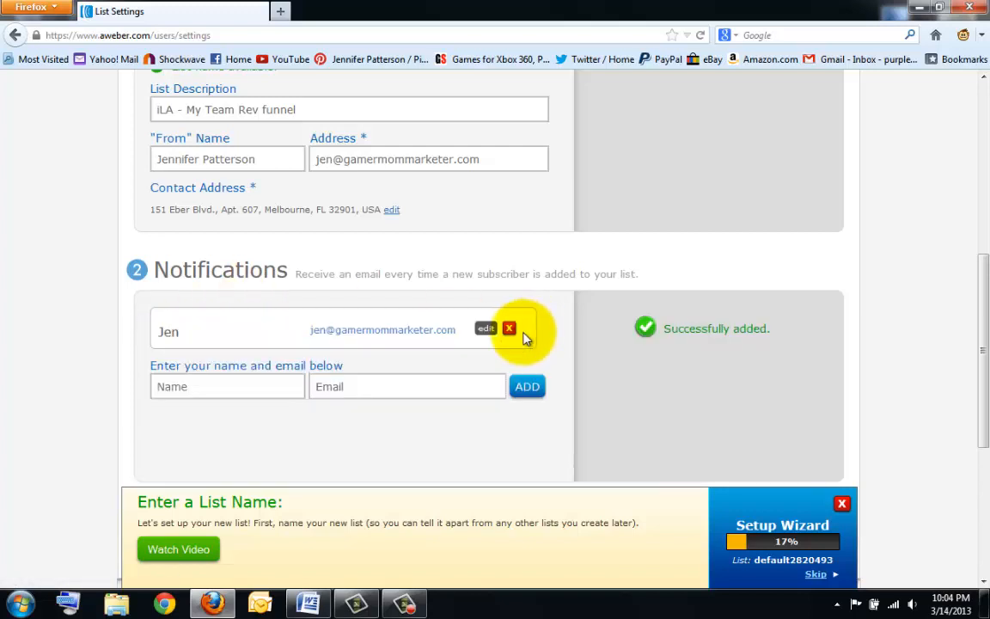
click(437, 389)
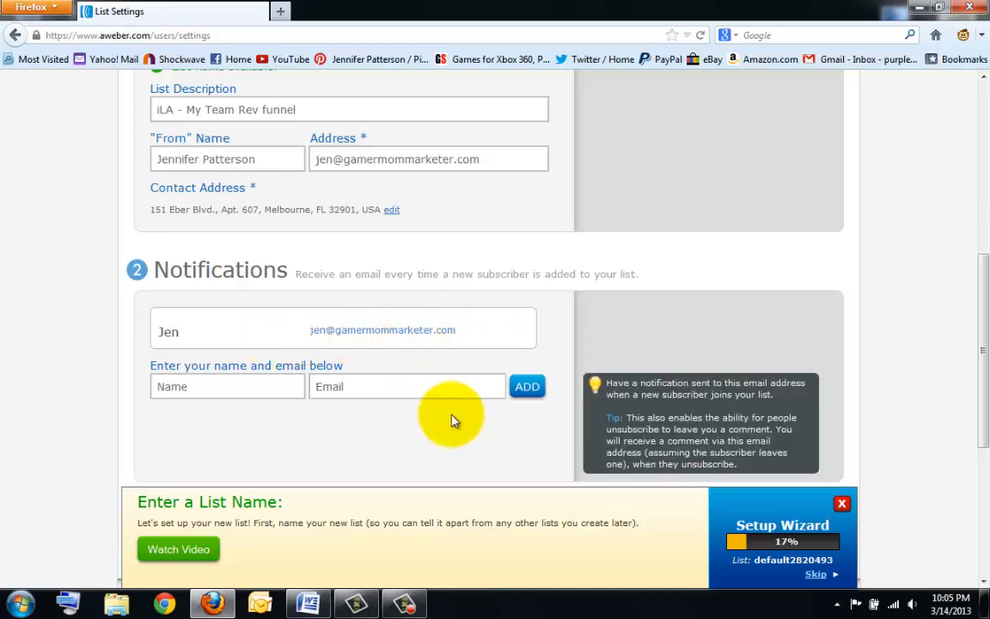
scroll(247, 404, down, 2)
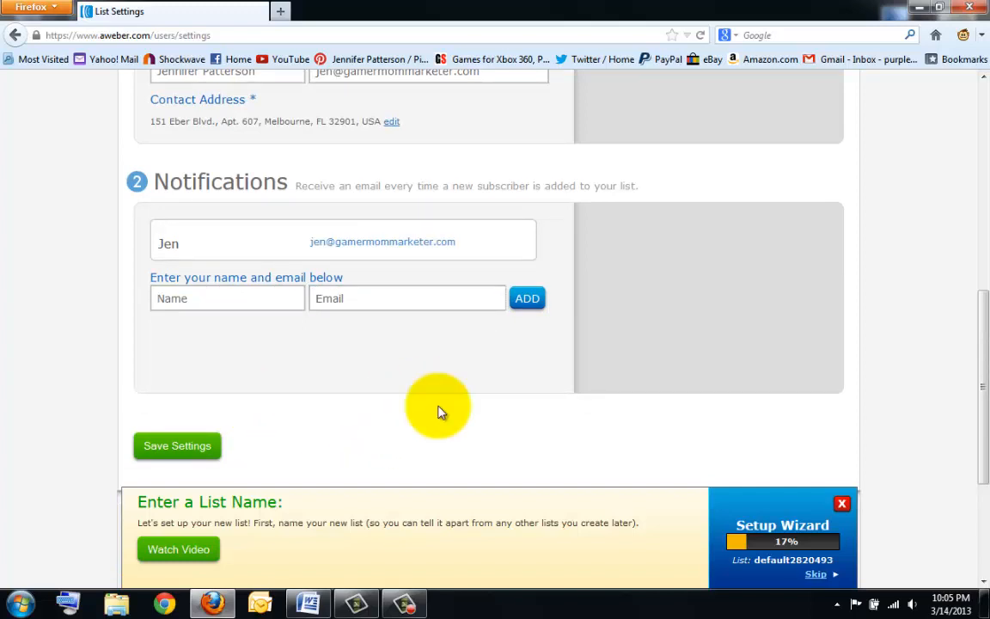
- Save the ilajen list's basic settings
mouse_move(457, 249)
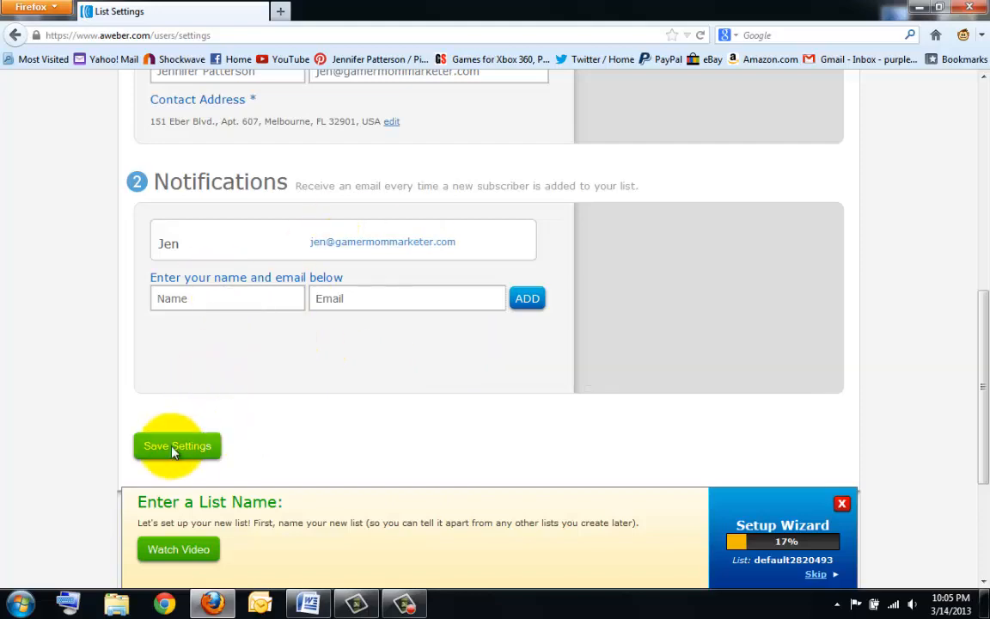
scroll(232, 249, up, 5)
scroll(227, 176, down, 7)
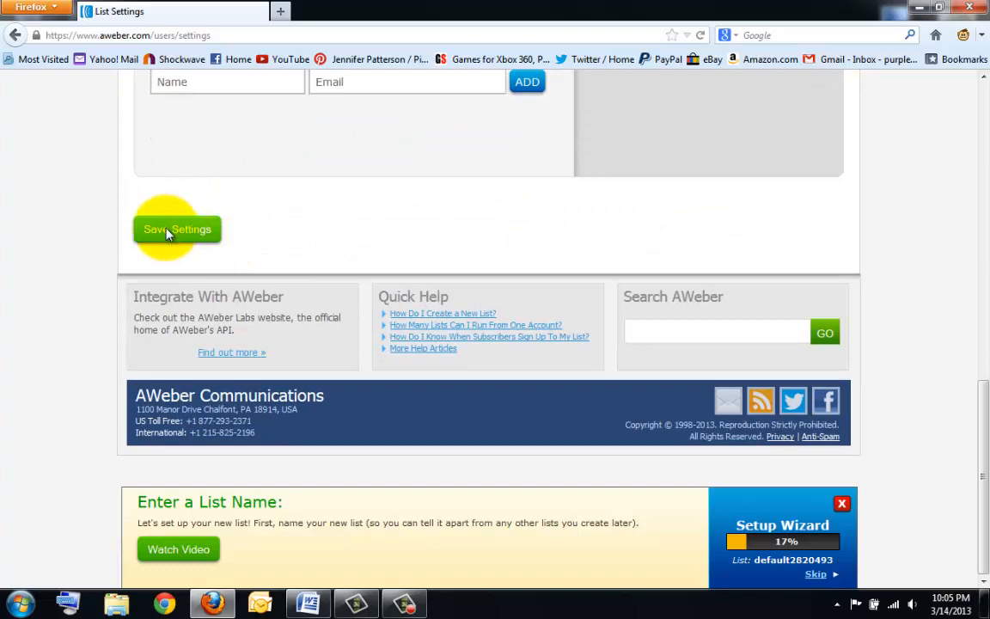
click(175, 229)
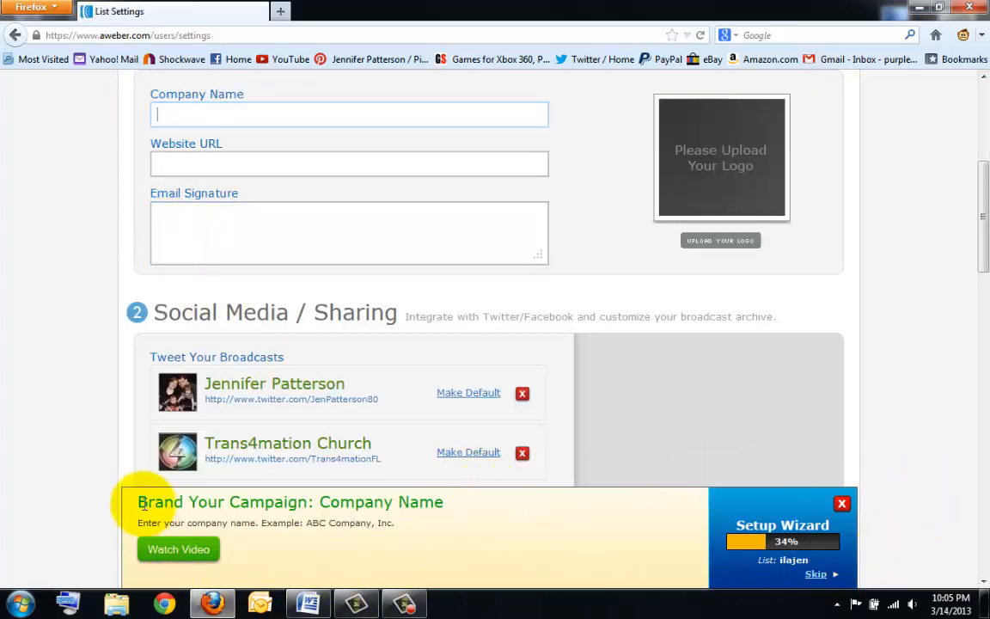
- Close the Setup Wizard banner and return to the top of the page
click(842, 504)
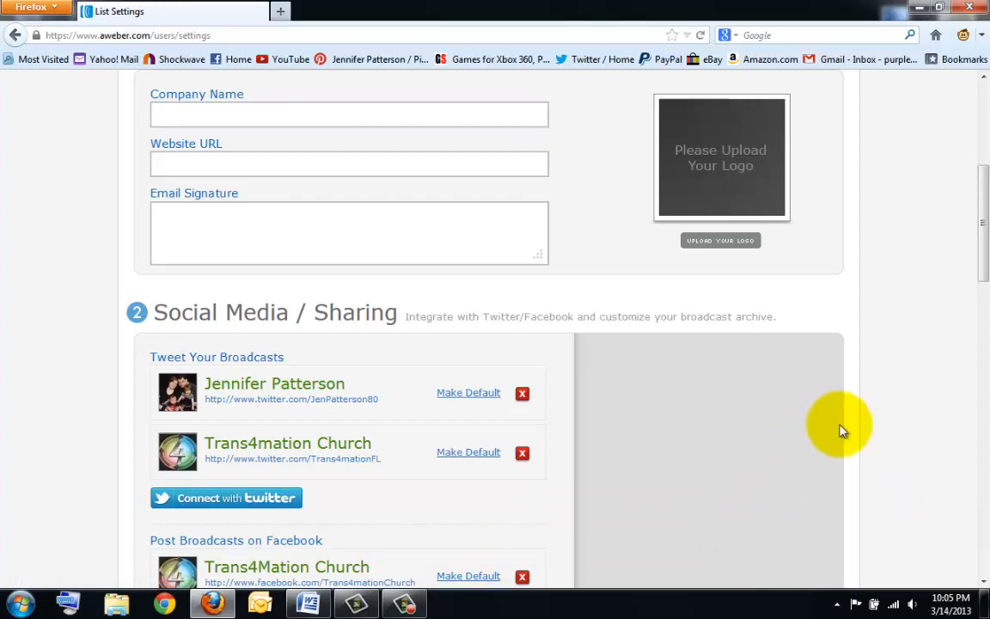
scroll(841, 432, up, 2)
scroll(121, 143, up, 2)
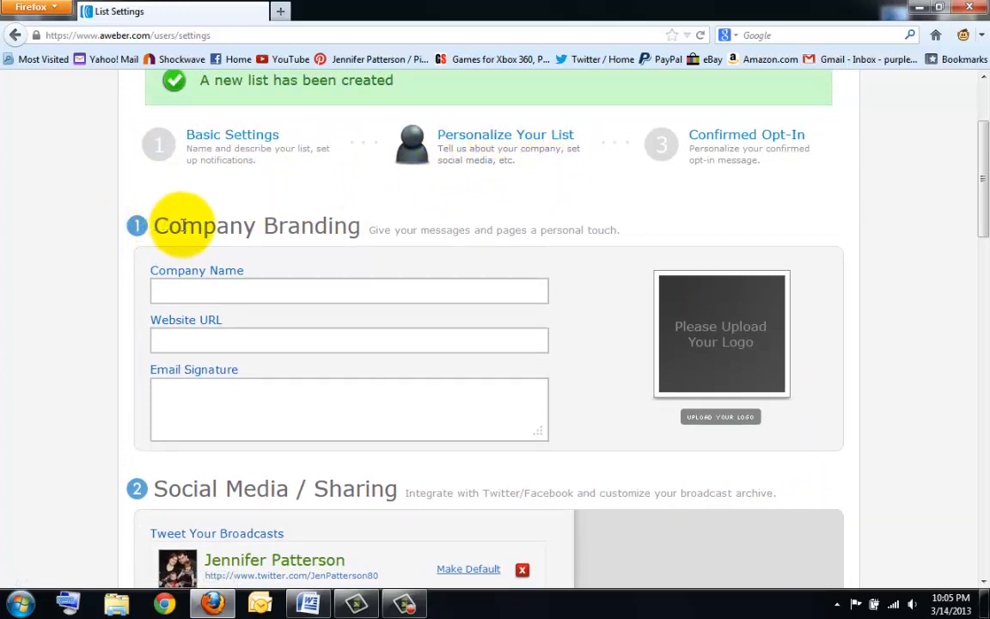
- Fill in the Company Branding company name and website URL, then open the logo upload window
click(238, 289)
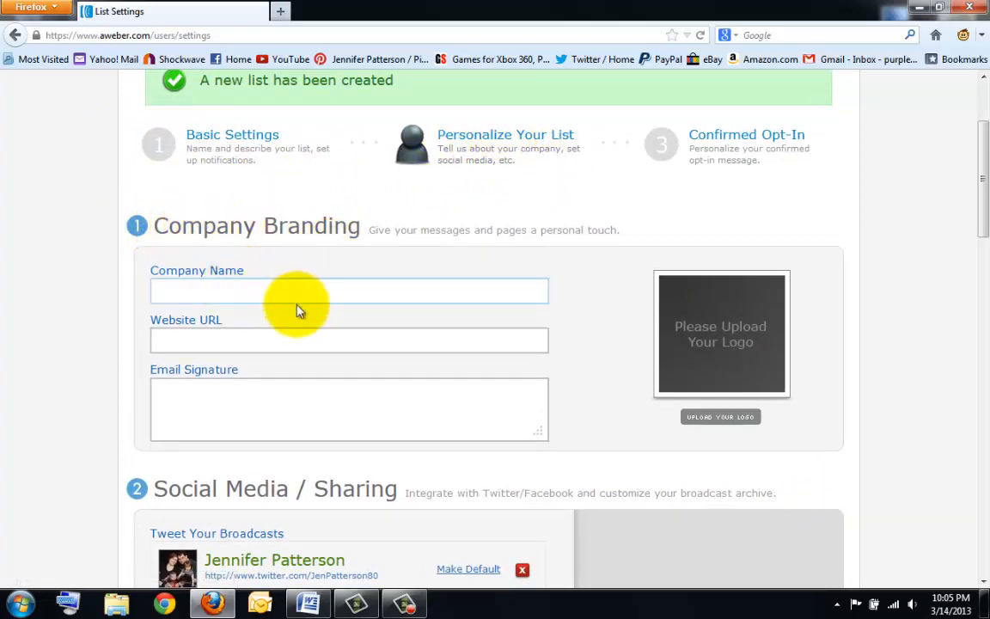
key(Tab)
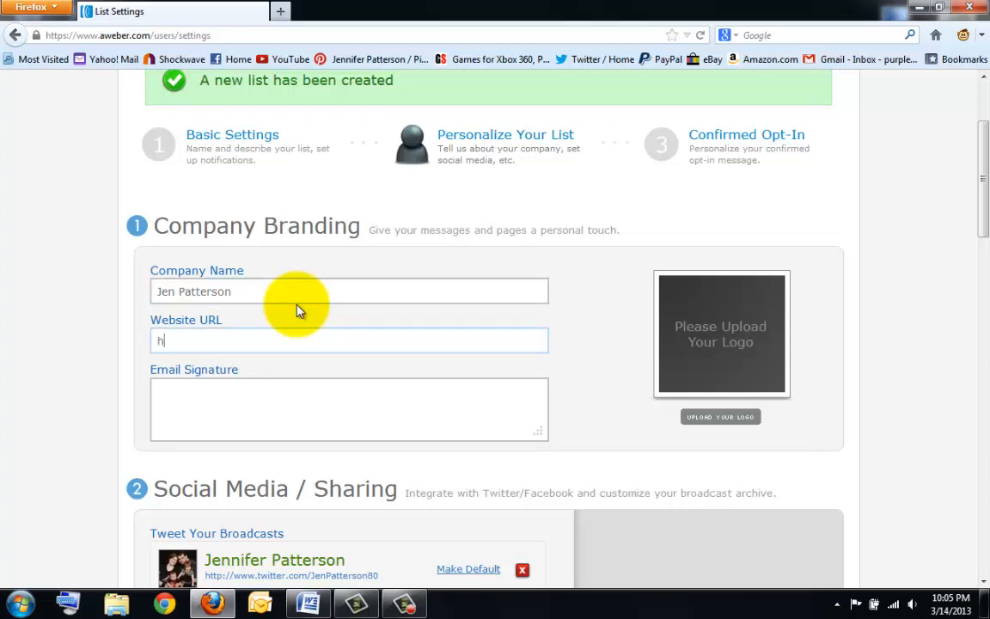
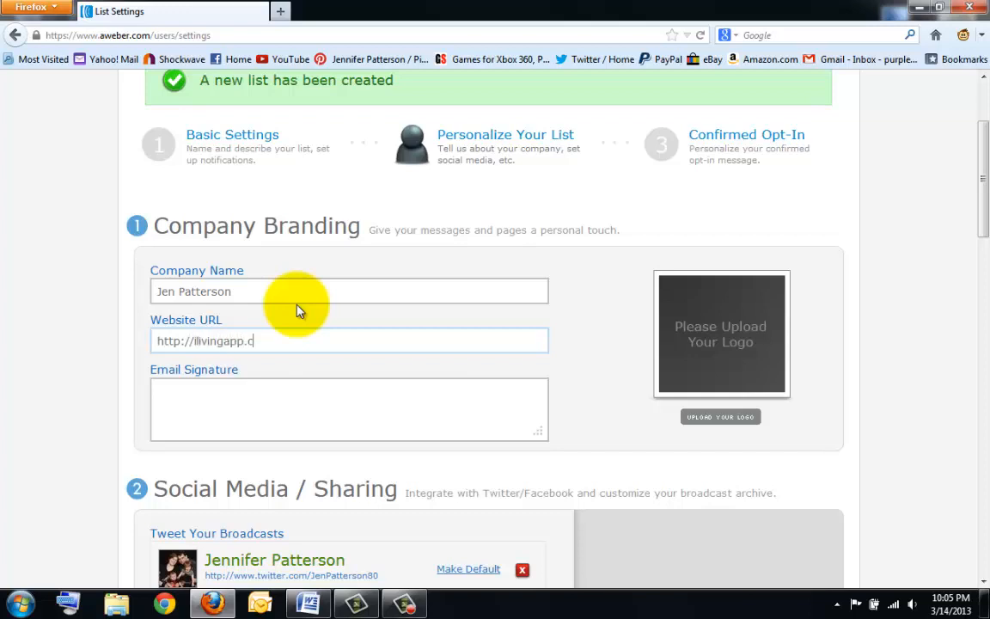
click(722, 418)
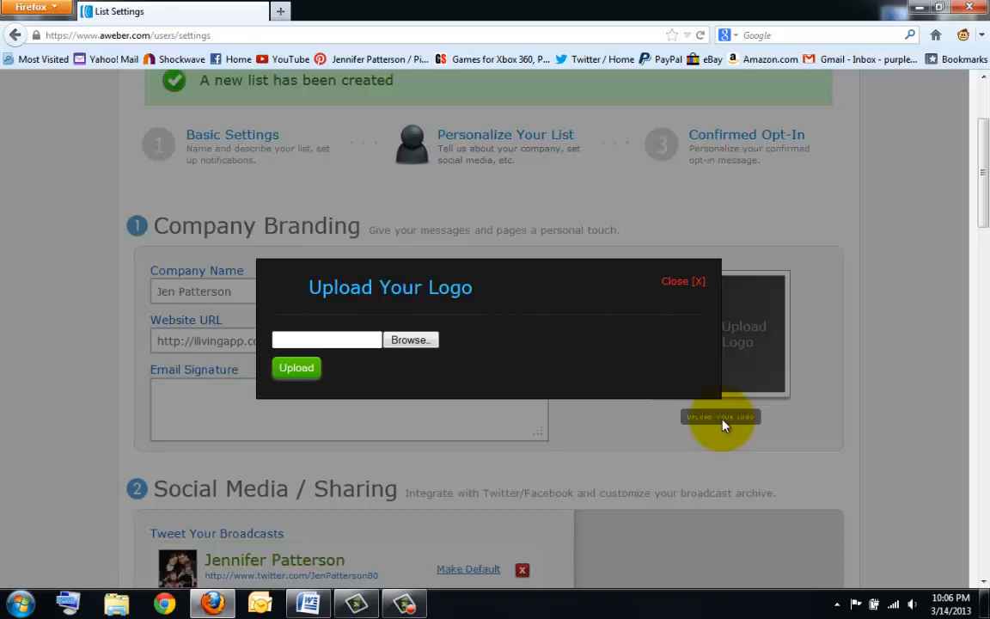
- Browse for a logo image and open the esther folder under My Pictures
click(407, 344)
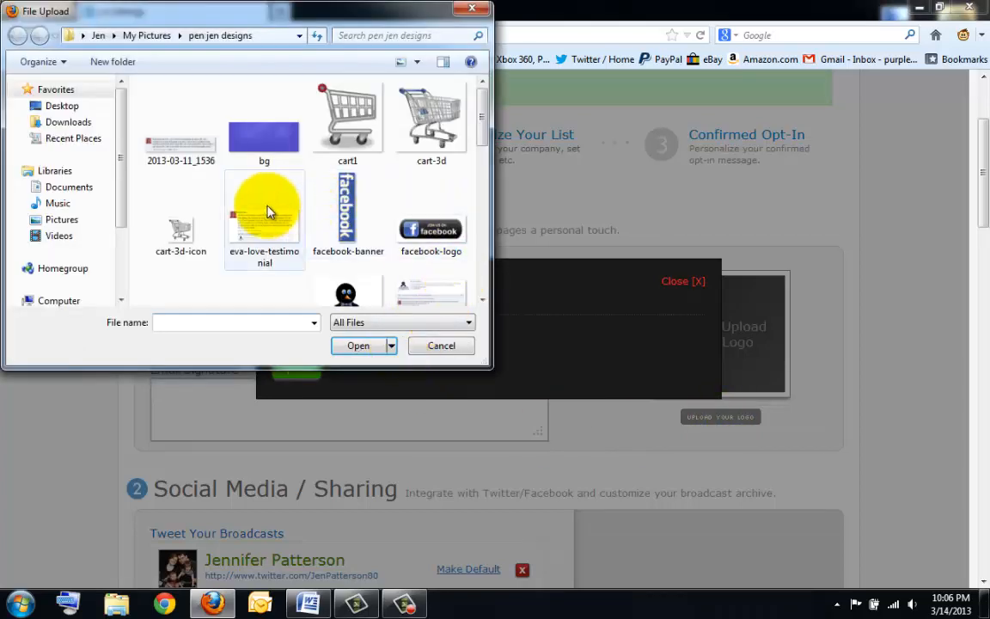
click(160, 39)
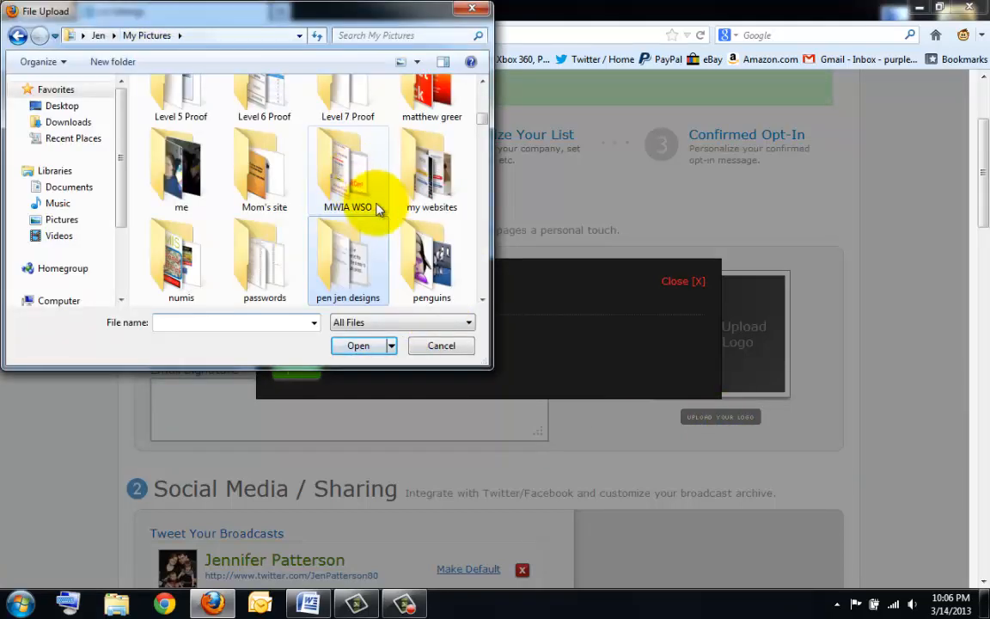
drag(486, 122, 486, 83)
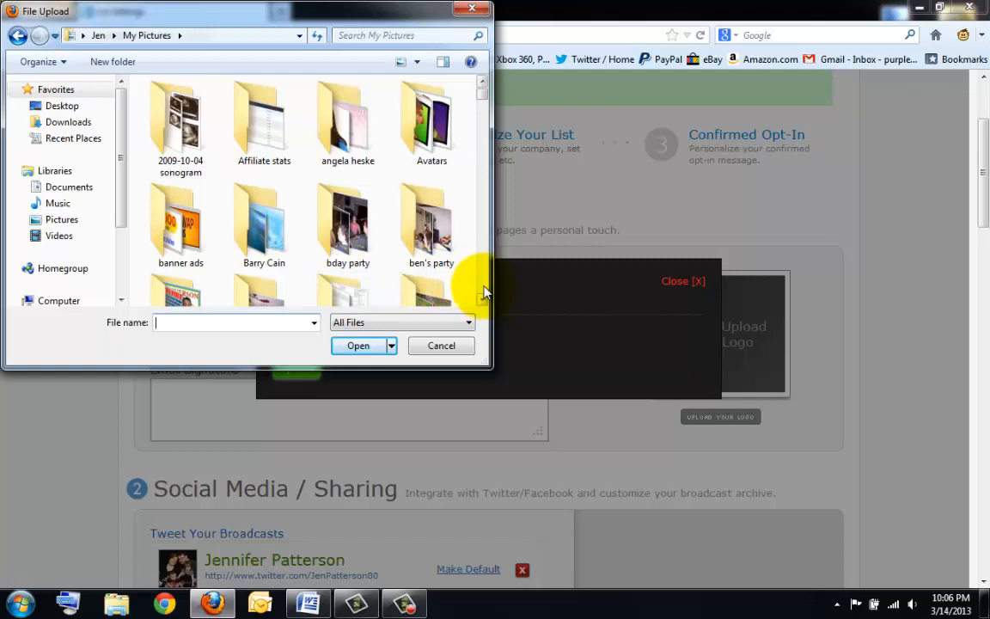
scroll(471, 275, down, 3)
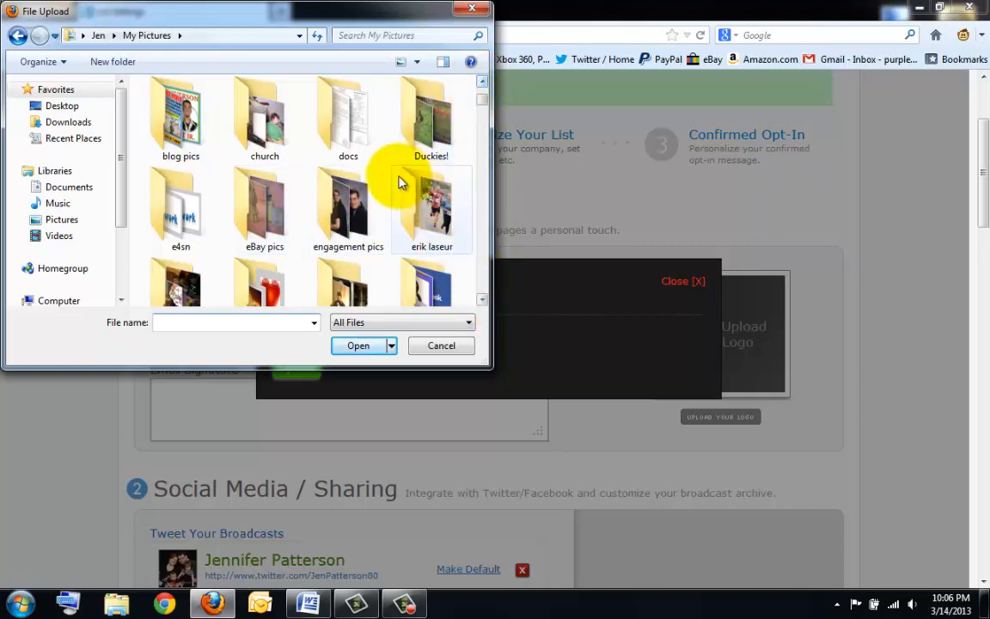
click(482, 300)
click(482, 300)
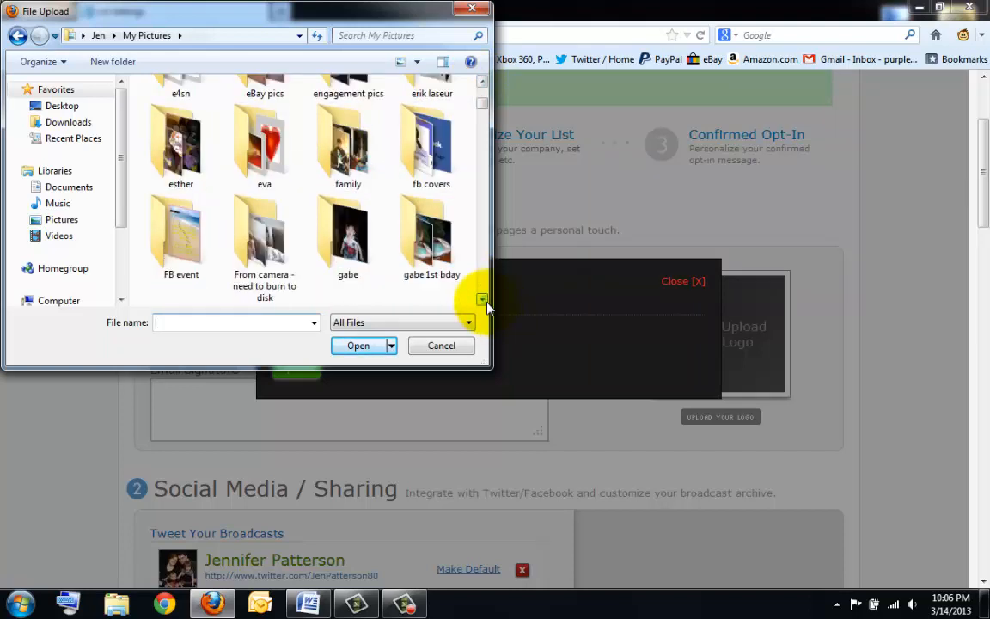
double_click(176, 142)
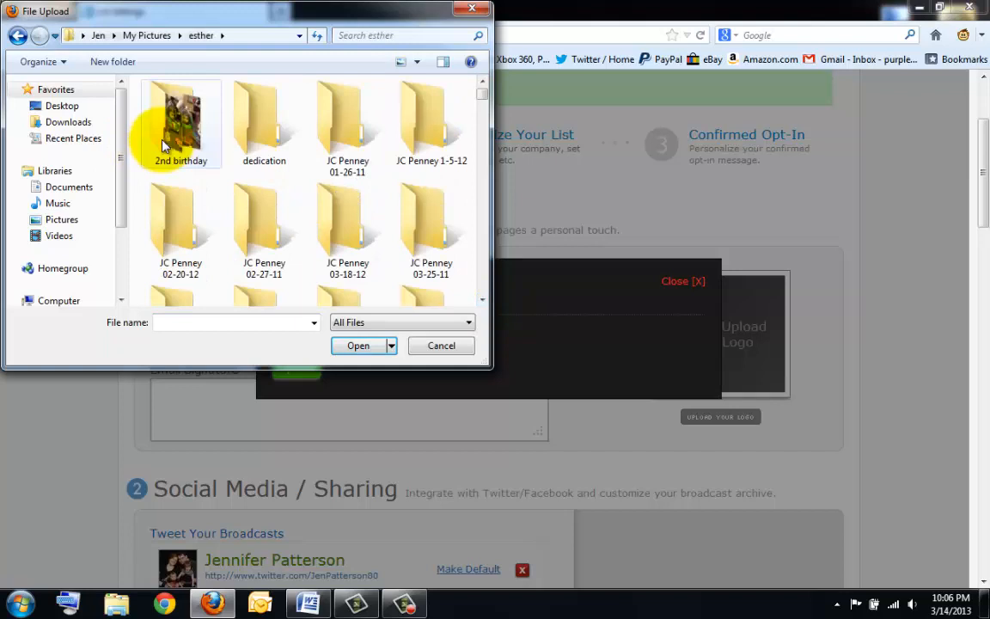
- Open the JC Penney 09-22-12 folder and upload photo 2012-09-22_2036 as the logo
click(483, 291)
click(482, 293)
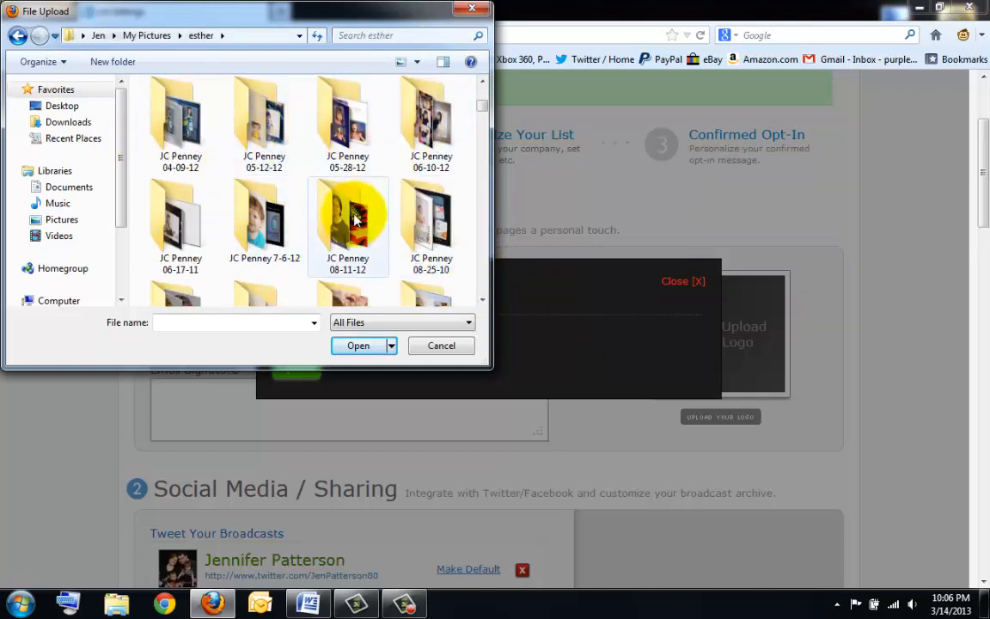
click(481, 298)
double_click(260, 240)
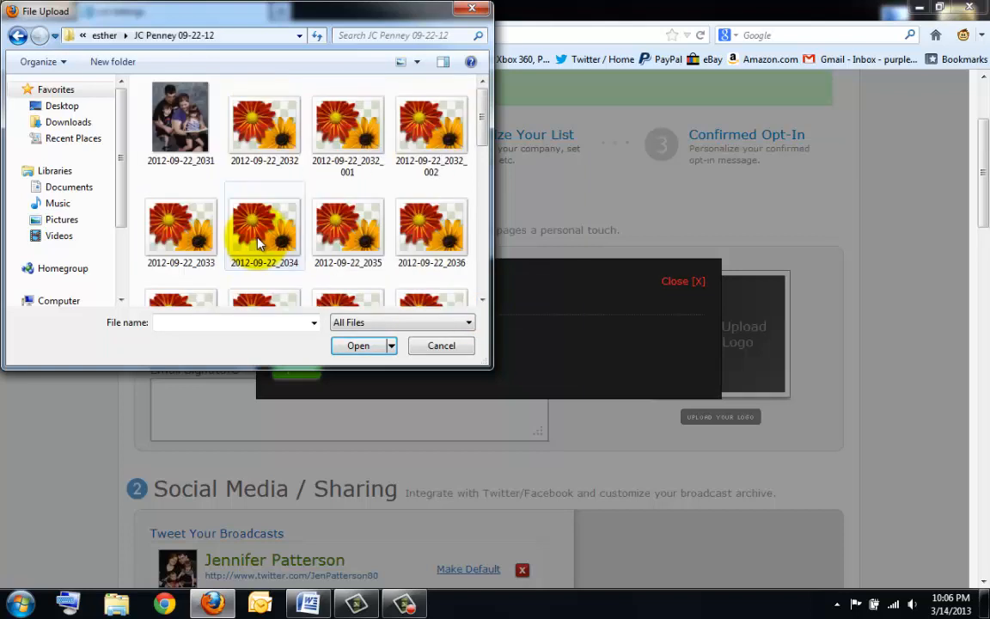
click(434, 221)
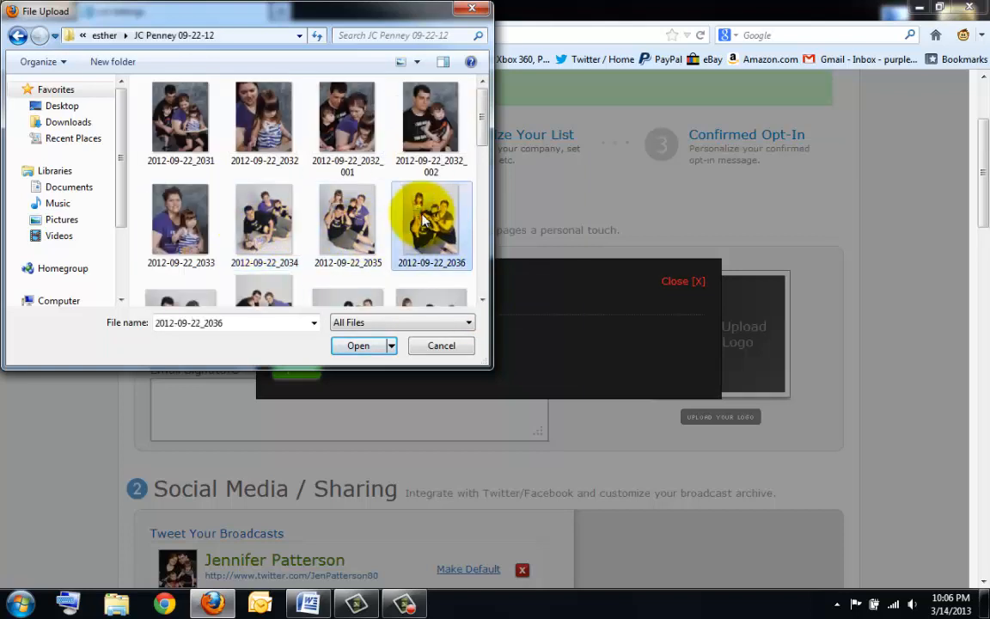
double_click(420, 214)
click(301, 368)
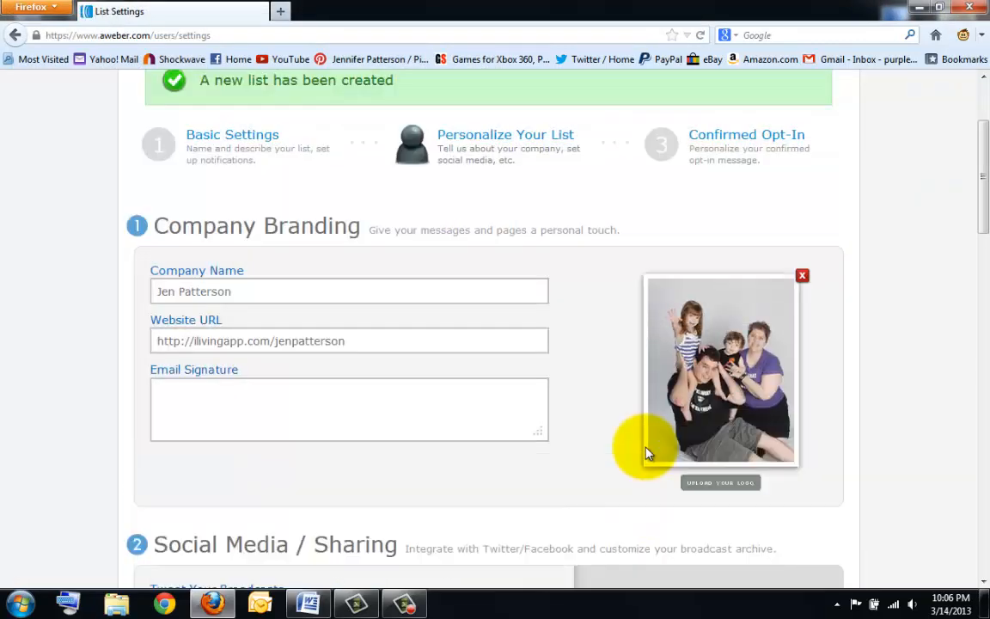
- Fill the Email Signature field with the sender's first name followed by a ' : )' smiley
click(192, 421)
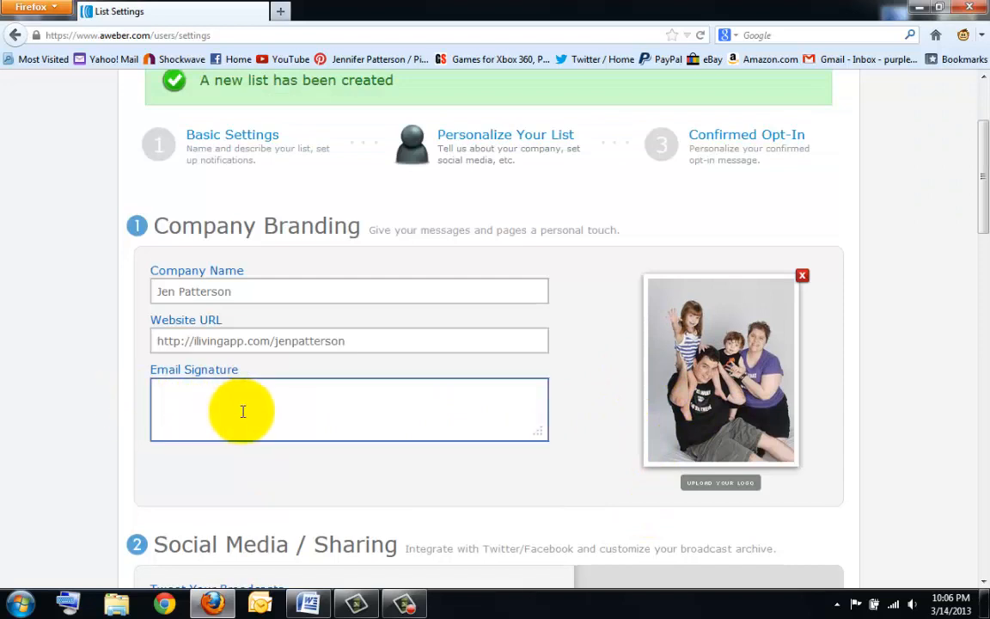
text(Jen)
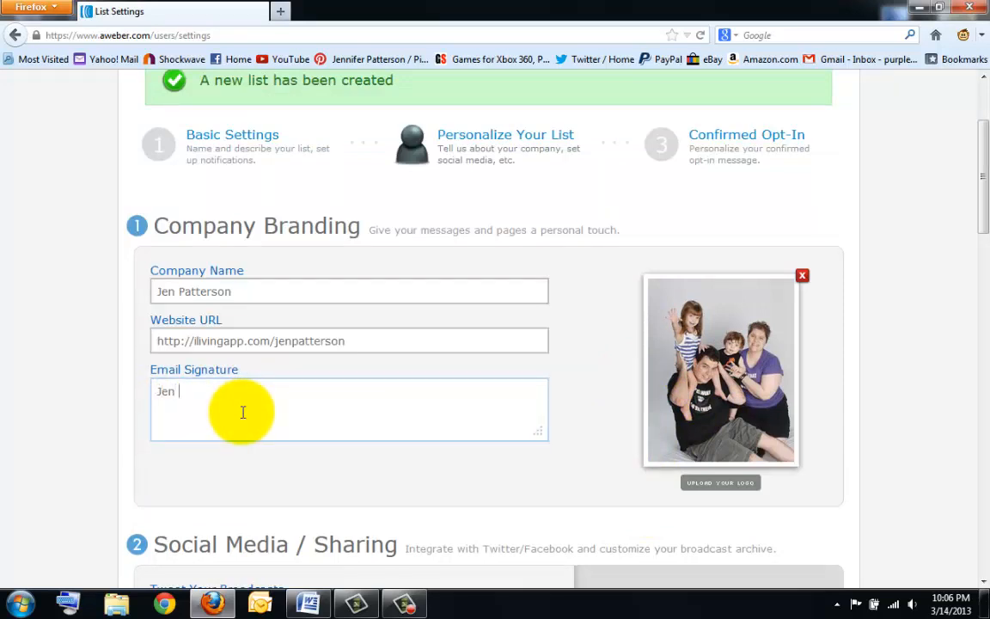
text( : ))
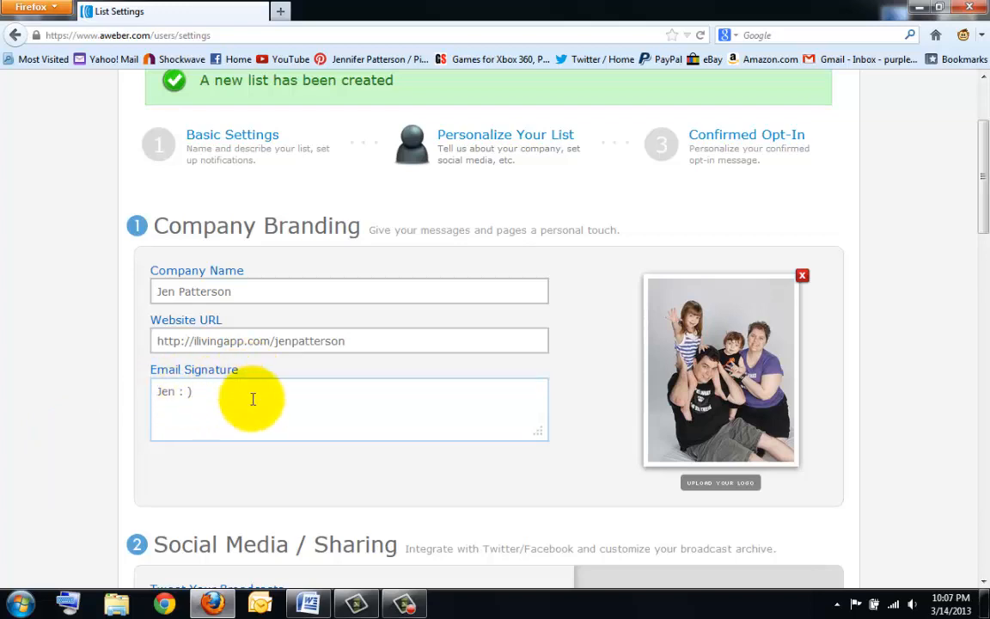
scroll(253, 399, down, 2)
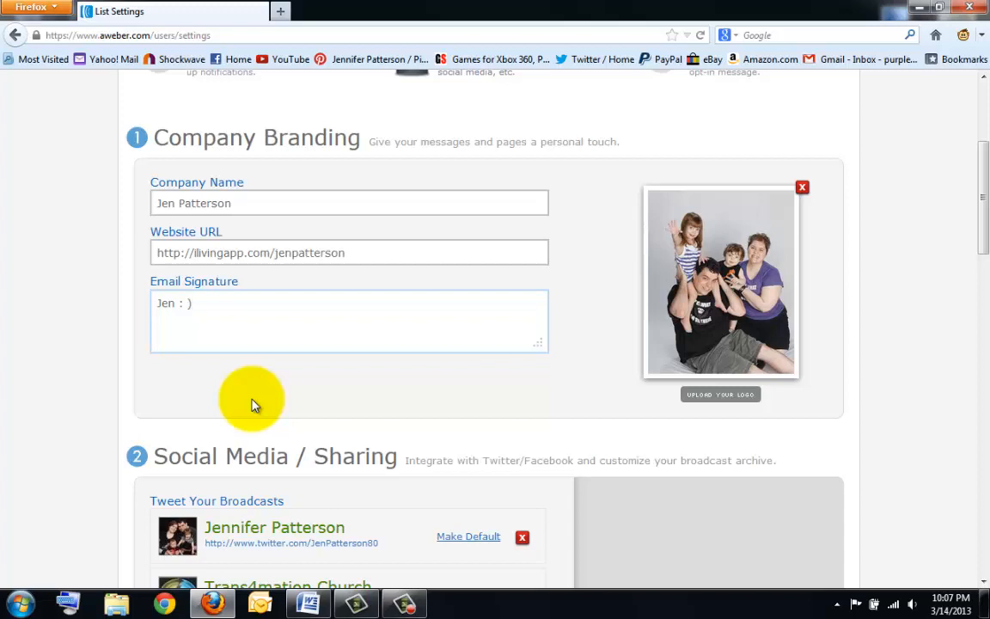
scroll(253, 404, down, 2)
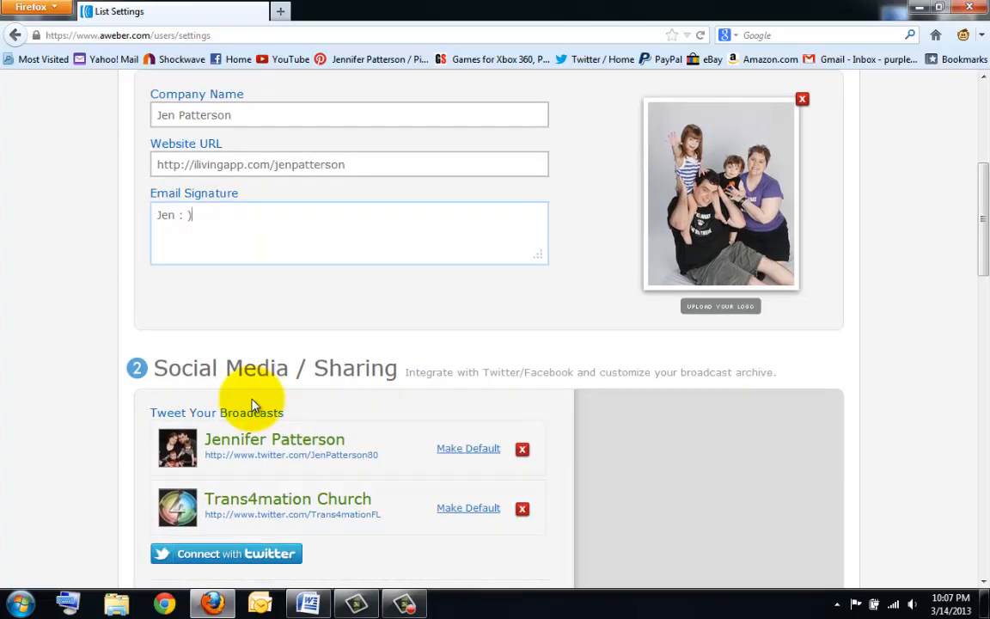
scroll(253, 404, down, 2)
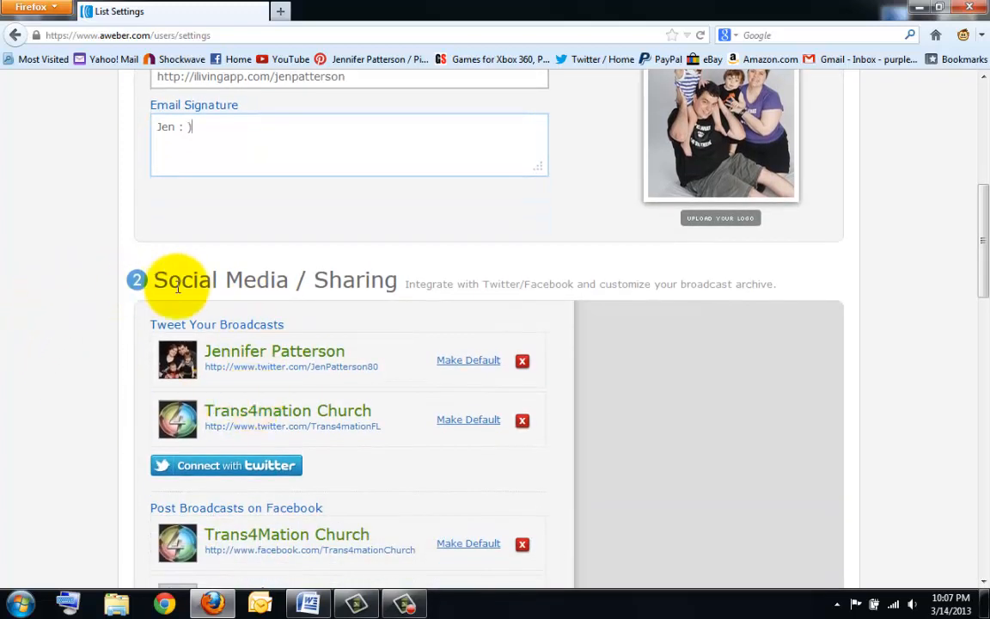
drag(155, 282, 398, 292)
scroll(331, 371, down, 2)
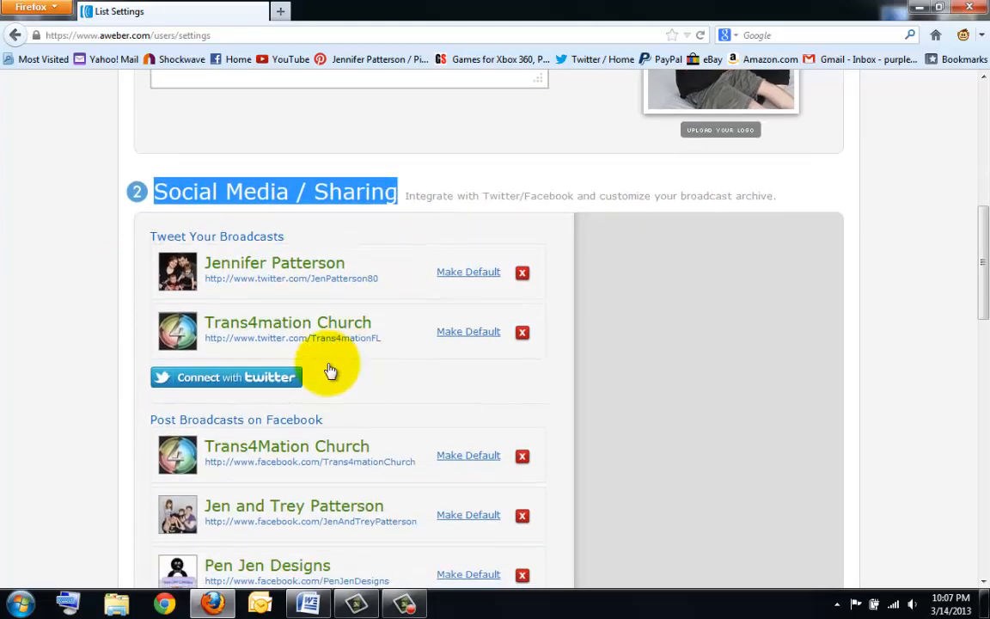
scroll(355, 334, down, 7)
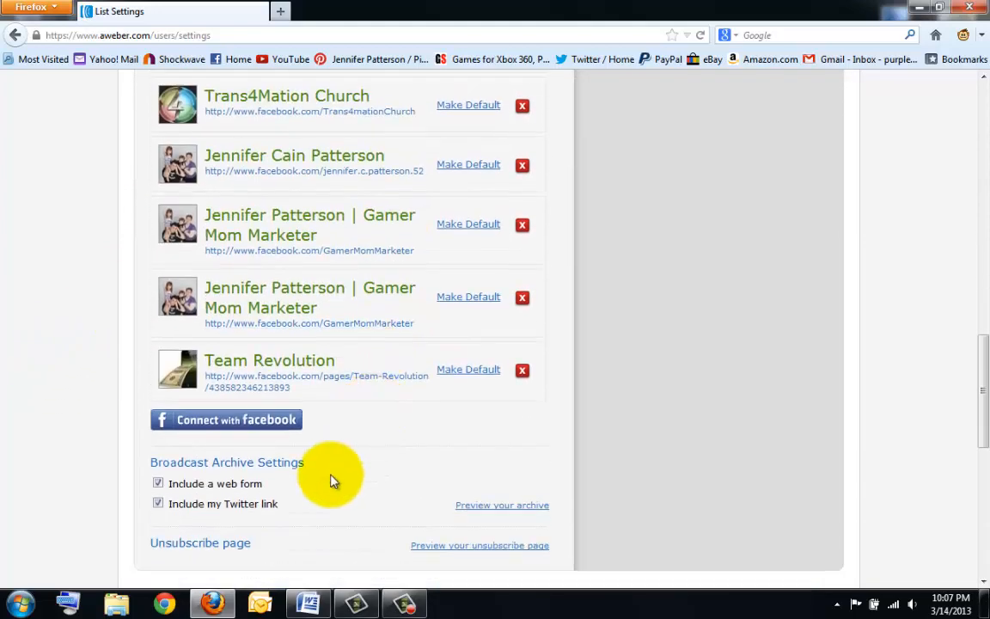
scroll(333, 481, up, 14)
scroll(210, 471, down, 4)
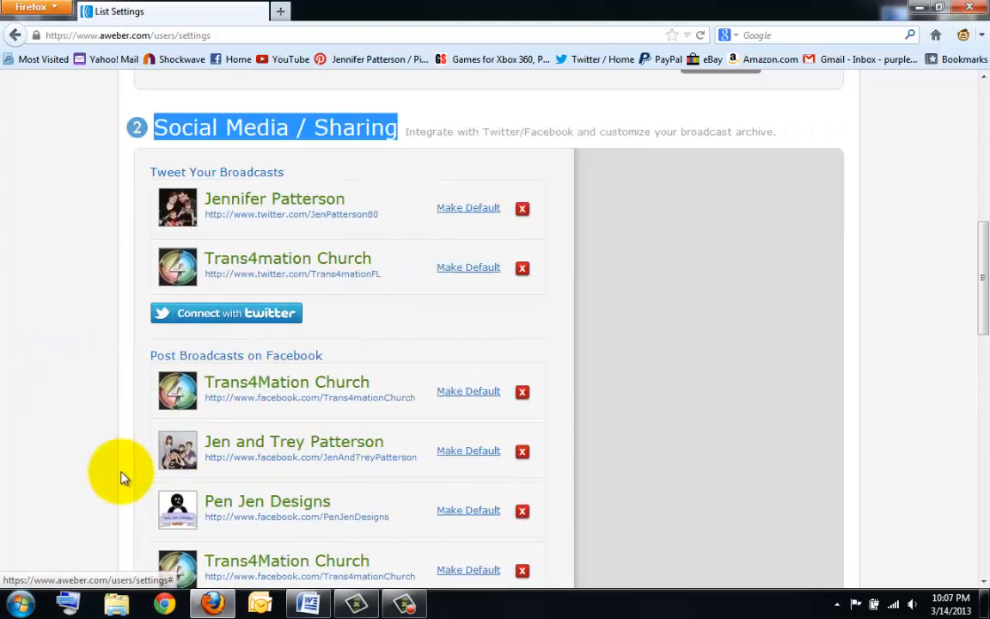
scroll(138, 471, down, 10)
scroll(9, 404, up, 5)
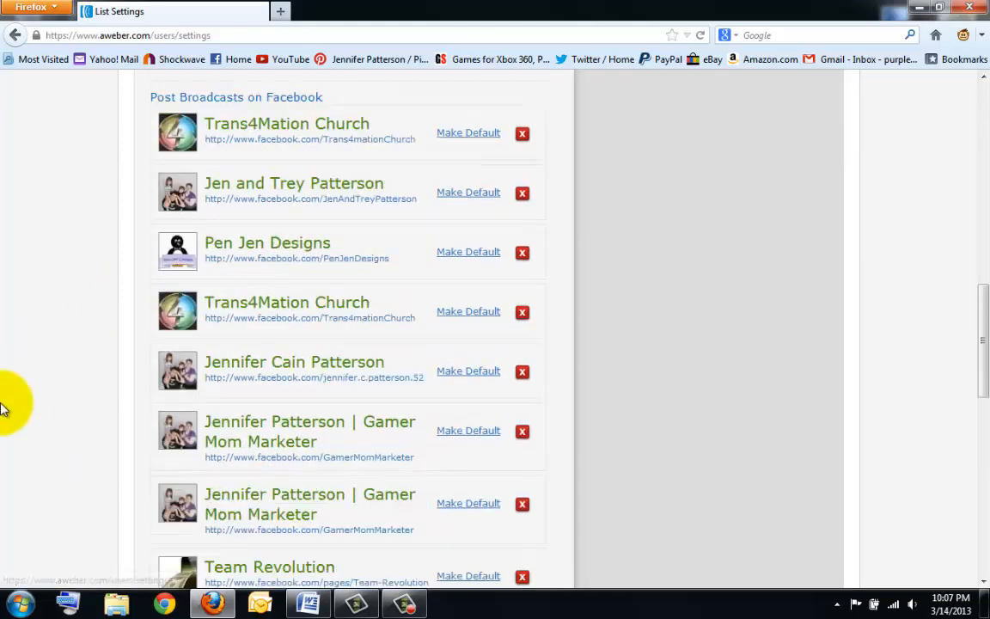
scroll(4, 403, up, 8)
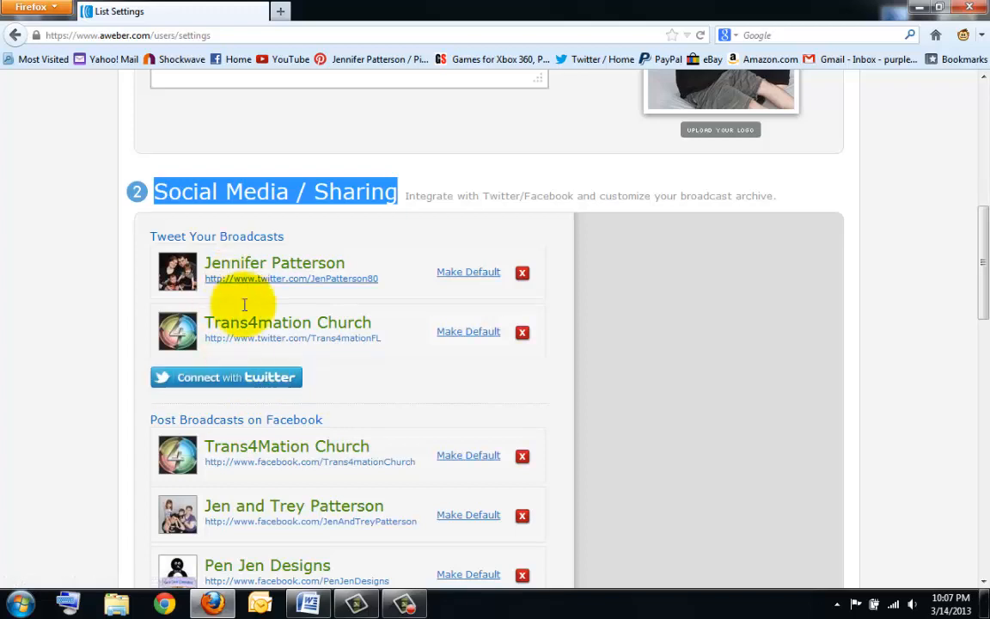
scroll(343, 409, down, 5)
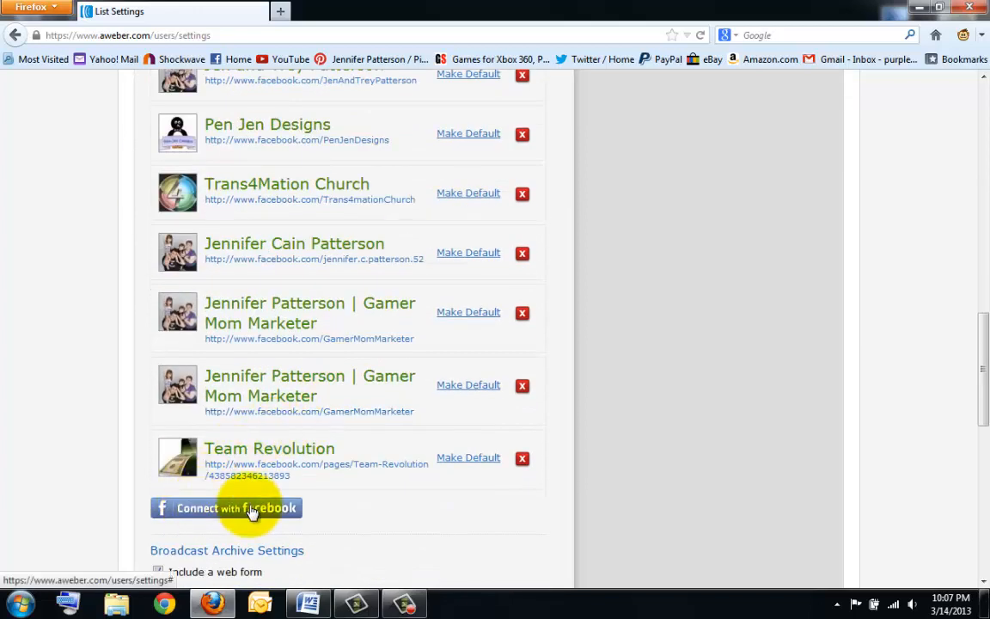
scroll(75, 383, up, 1)
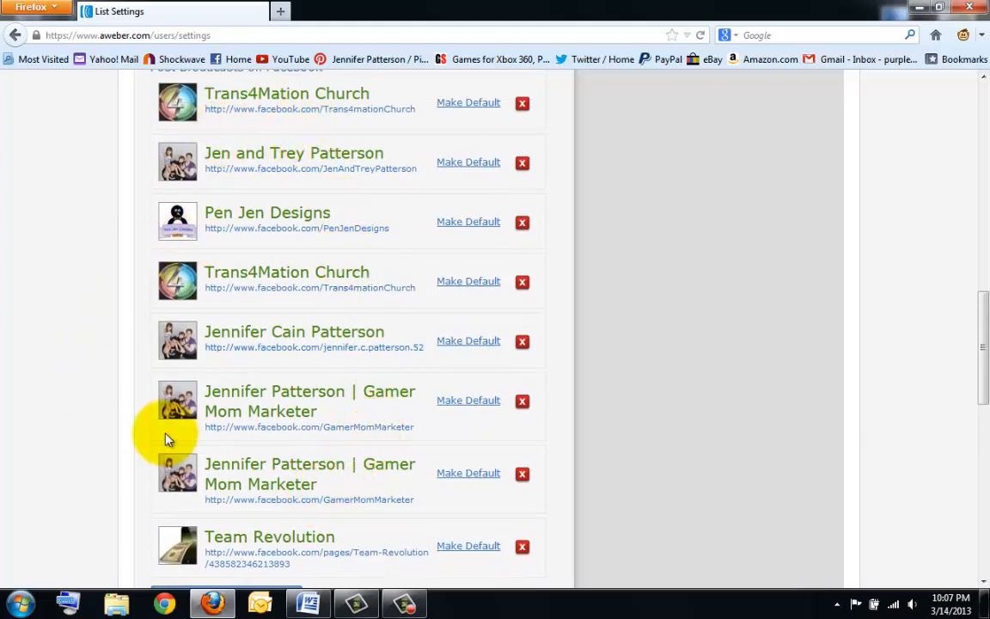
scroll(166, 430, down, 2)
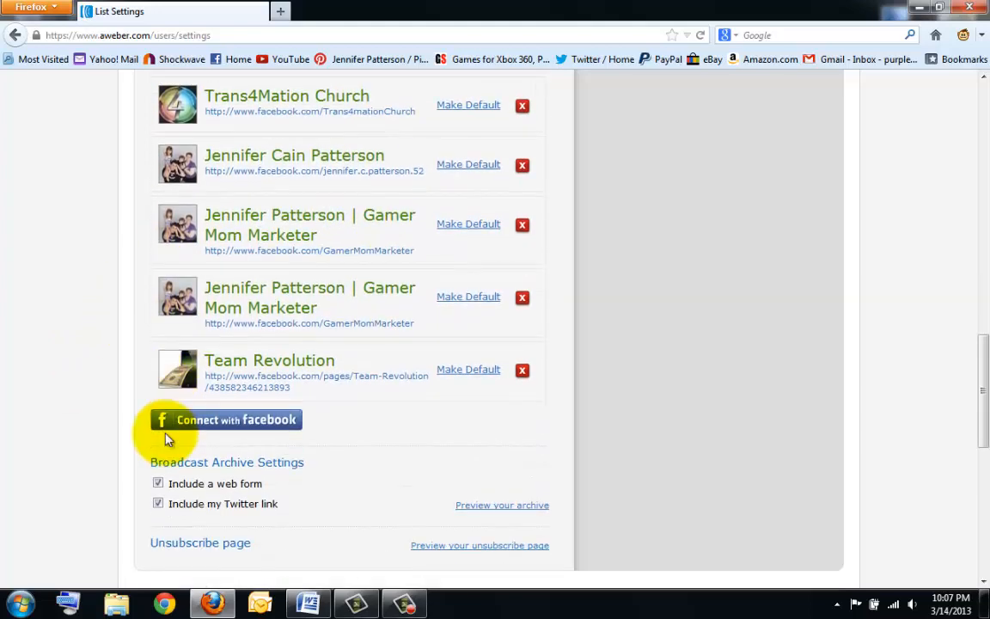
scroll(353, 371, up, 4)
scroll(272, 333, down, 4)
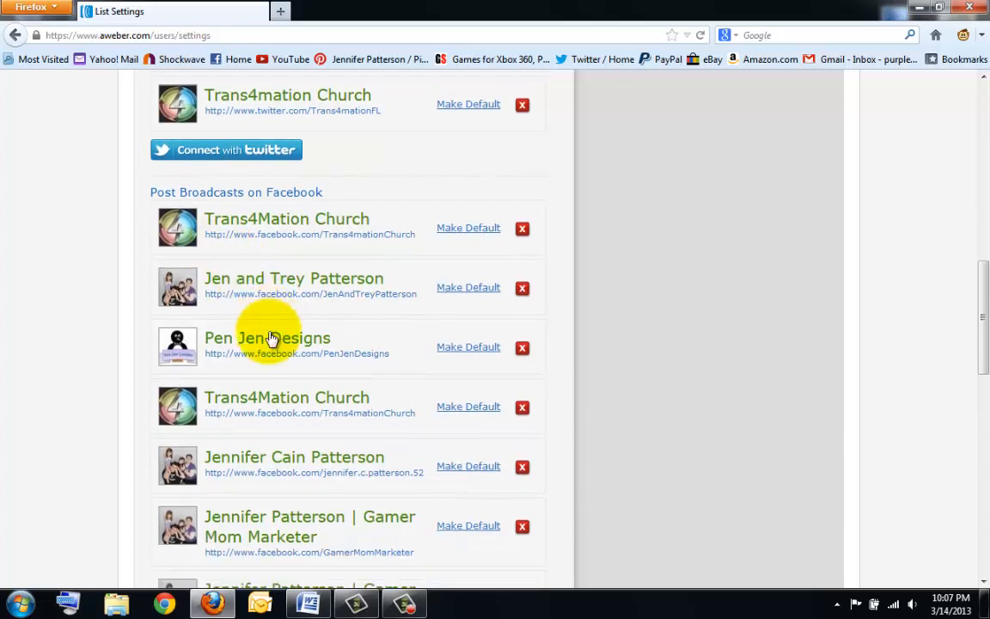
scroll(272, 335, down, 1)
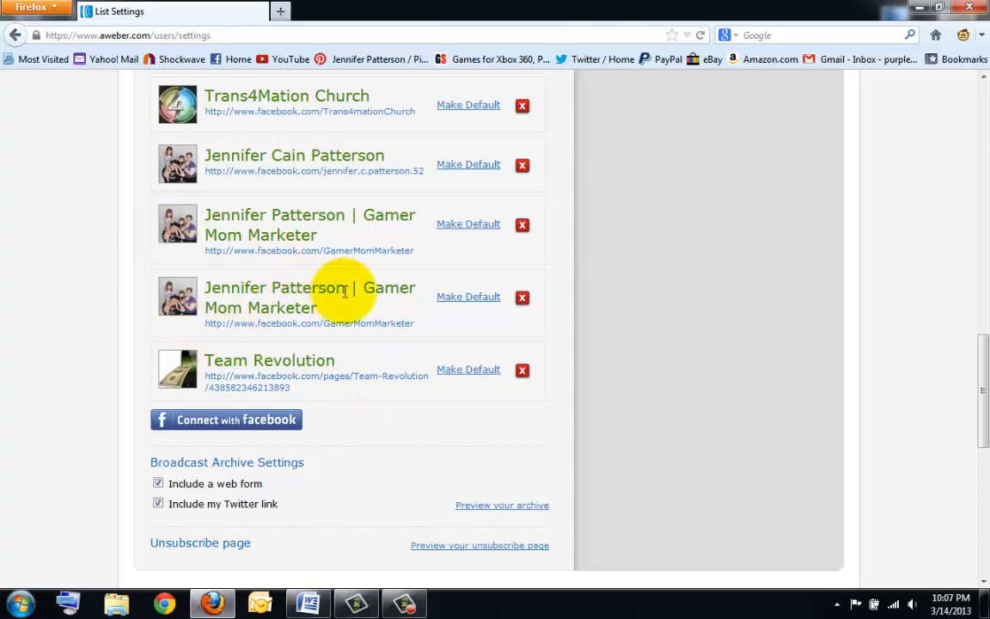
scroll(344, 290, up, 5)
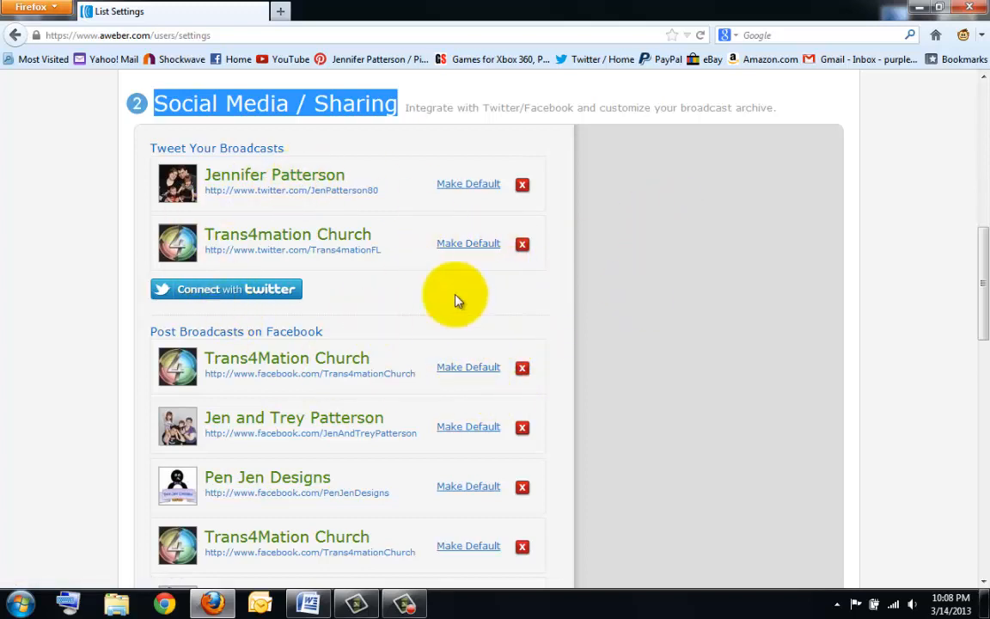
scroll(353, 88, down, 3)
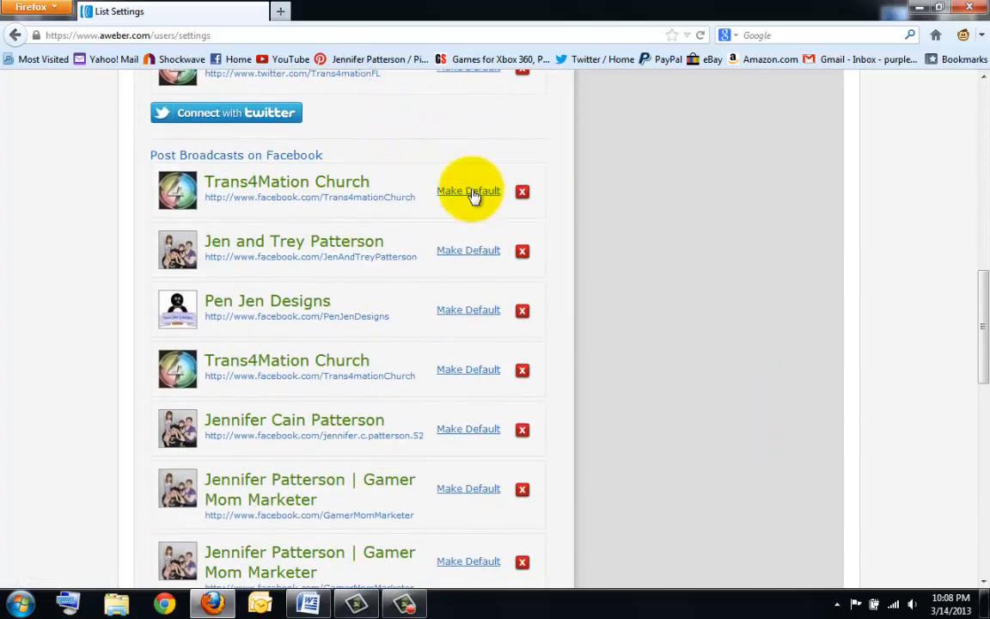
scroll(370, 343, down, 5)
scroll(378, 350, up, 7)
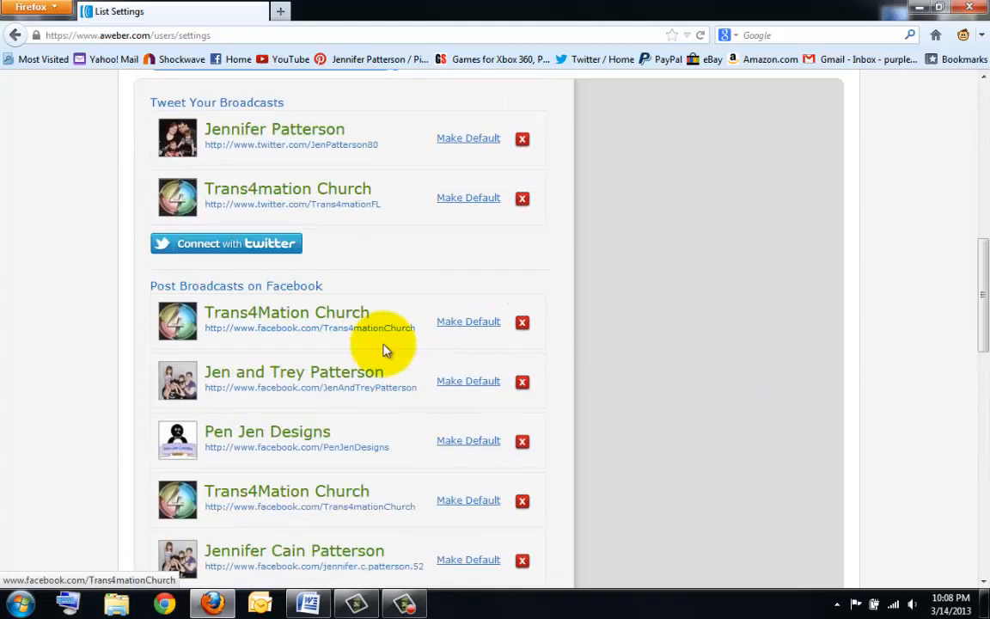
scroll(391, 344, up, 5)
scroll(292, 359, down, 2)
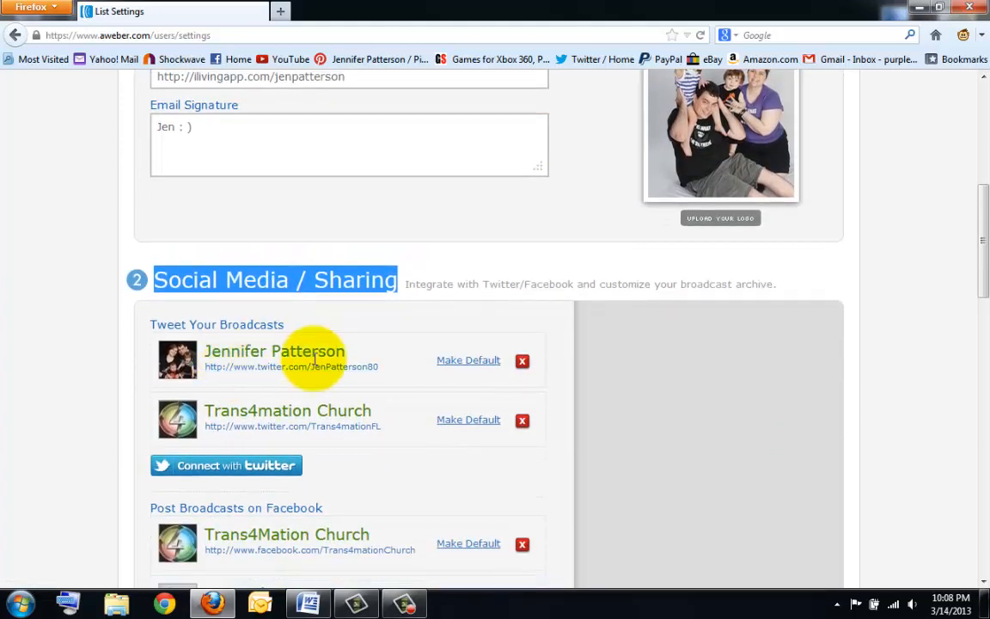
- Make the first Twitter account the default for tweeting broadcasts
click(471, 364)
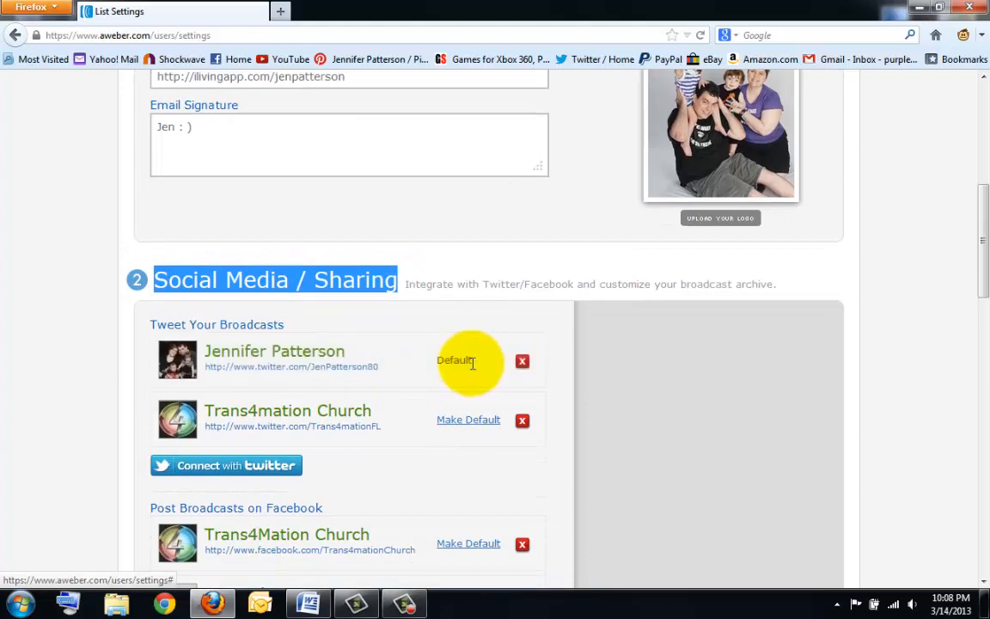
scroll(472, 364, down, 6)
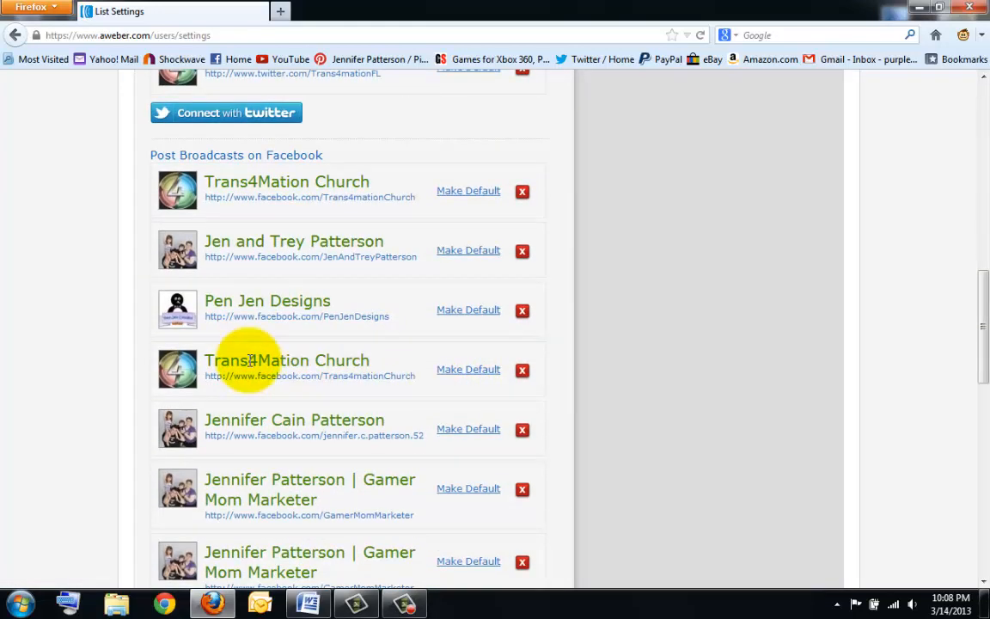
scroll(249, 361, down, 2)
scroll(248, 352, down, 3)
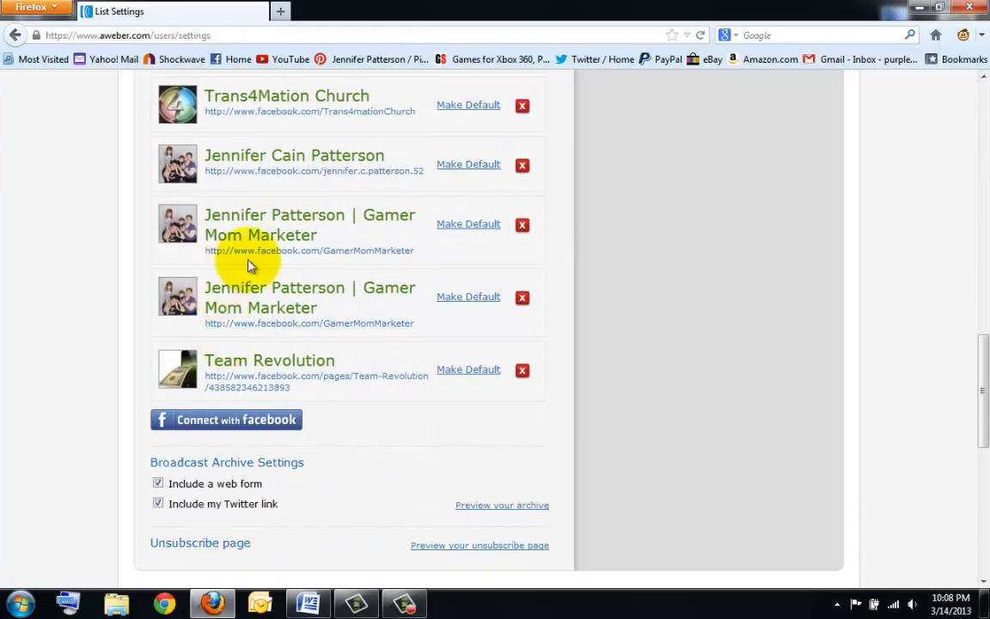
- Make the Gamer Mom Marketer Facebook page the default for broadcast posts
click(472, 228)
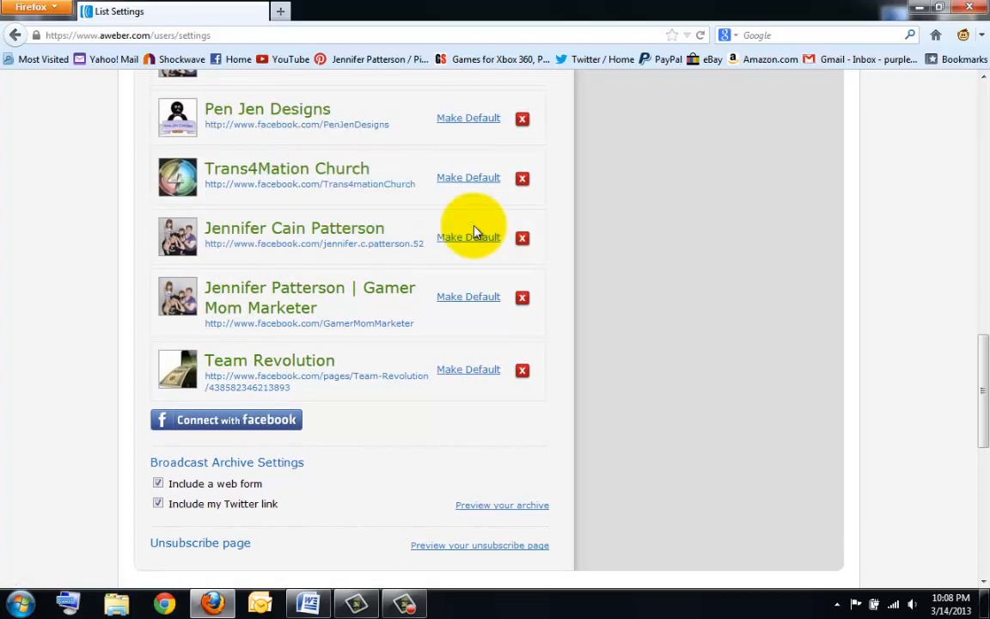
scroll(404, 367, up, 10)
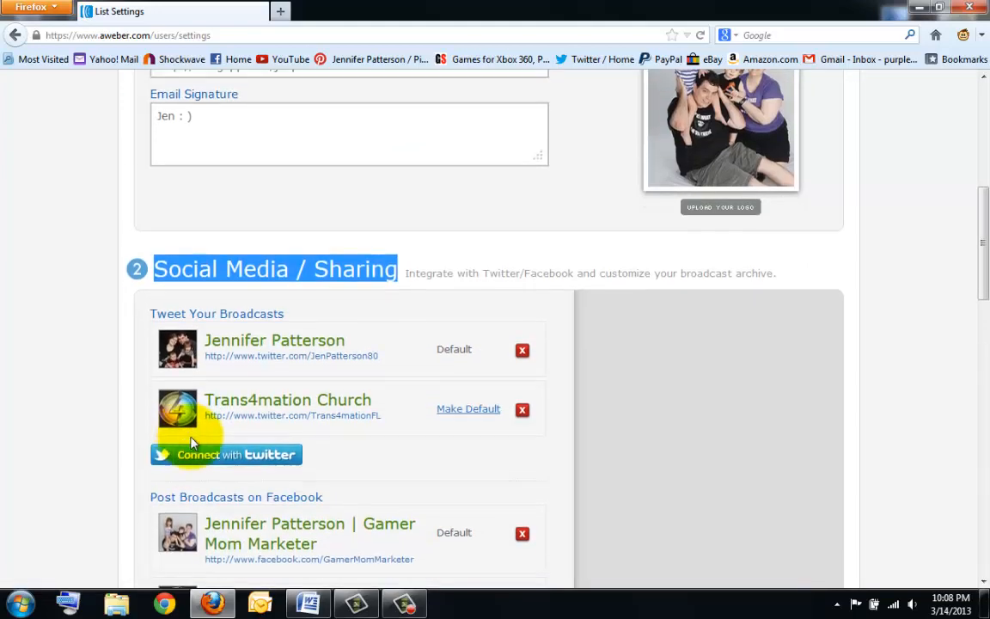
scroll(192, 442, down, 3)
scroll(270, 475, down, 5)
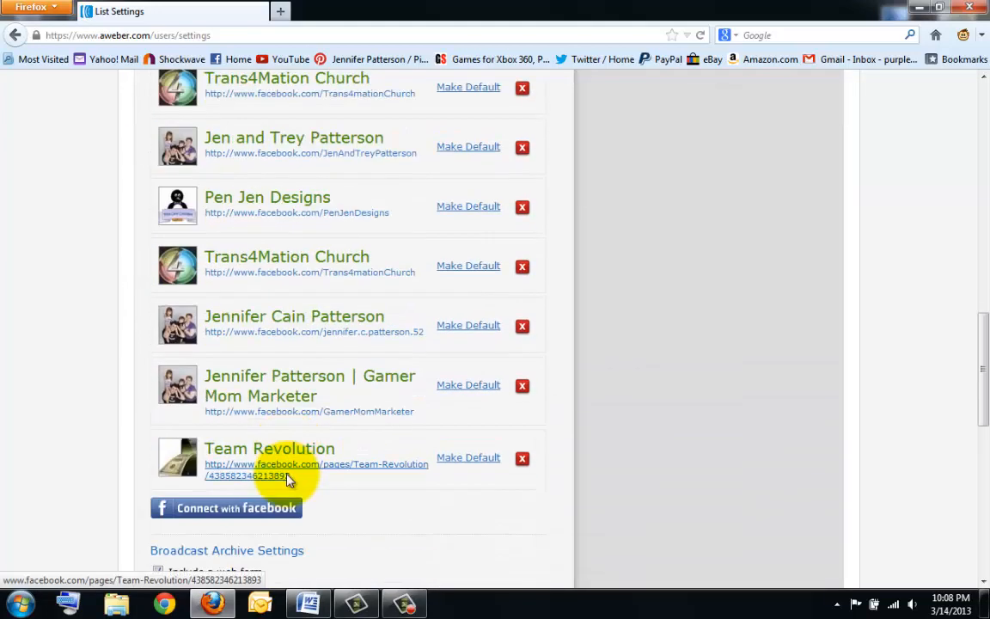
scroll(285, 475, down, 3)
scroll(210, 341, down, 3)
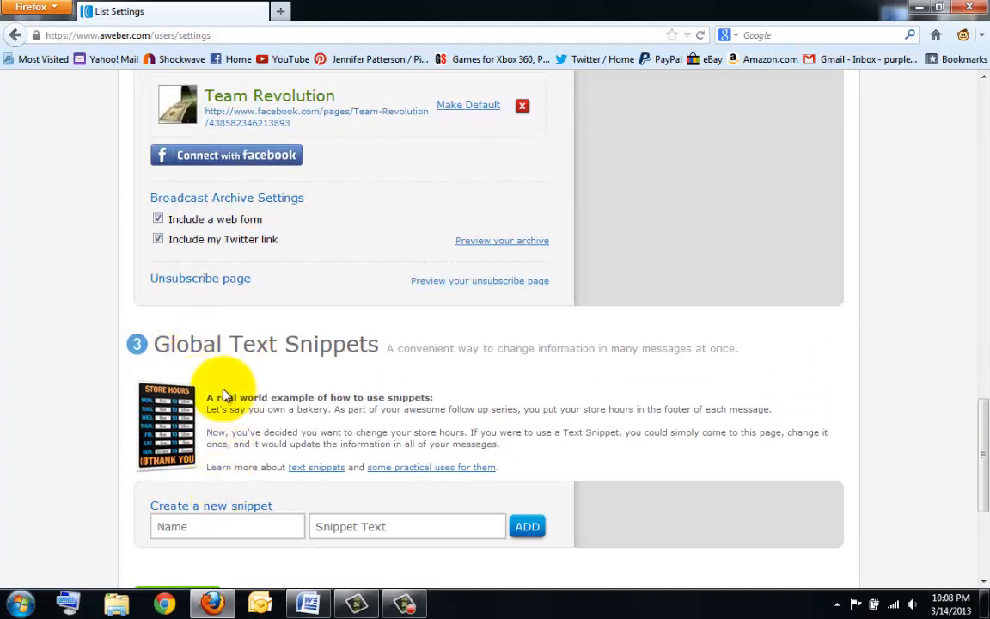
- Save the branding and social sharing settings with Save Settings at the page bottom
scroll(223, 395, down, 2)
drag(155, 256, 378, 267)
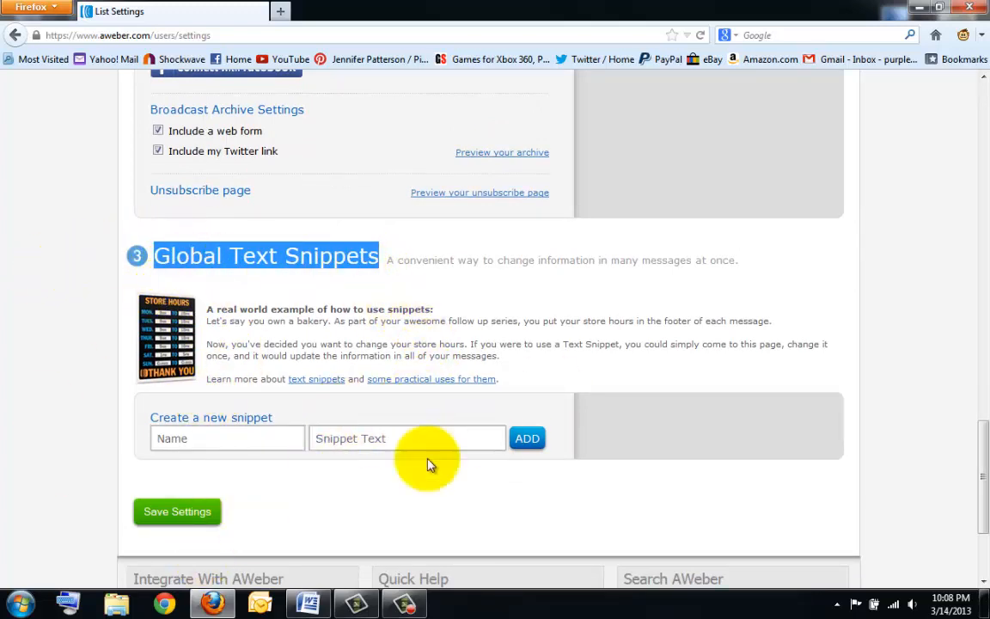
click(177, 513)
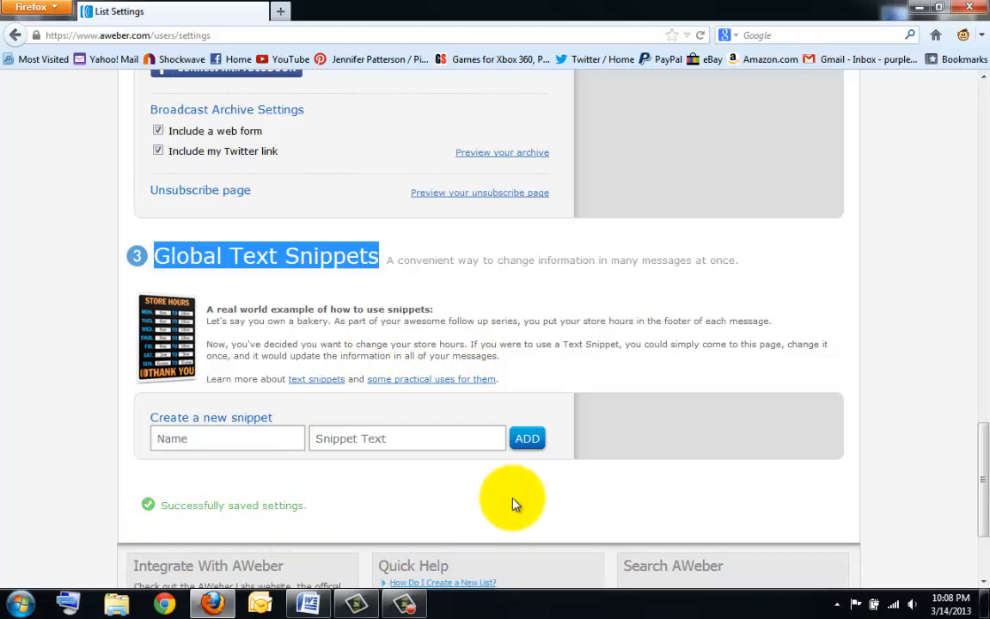
scroll(512, 503, up, 5)
scroll(513, 499, up, 10)
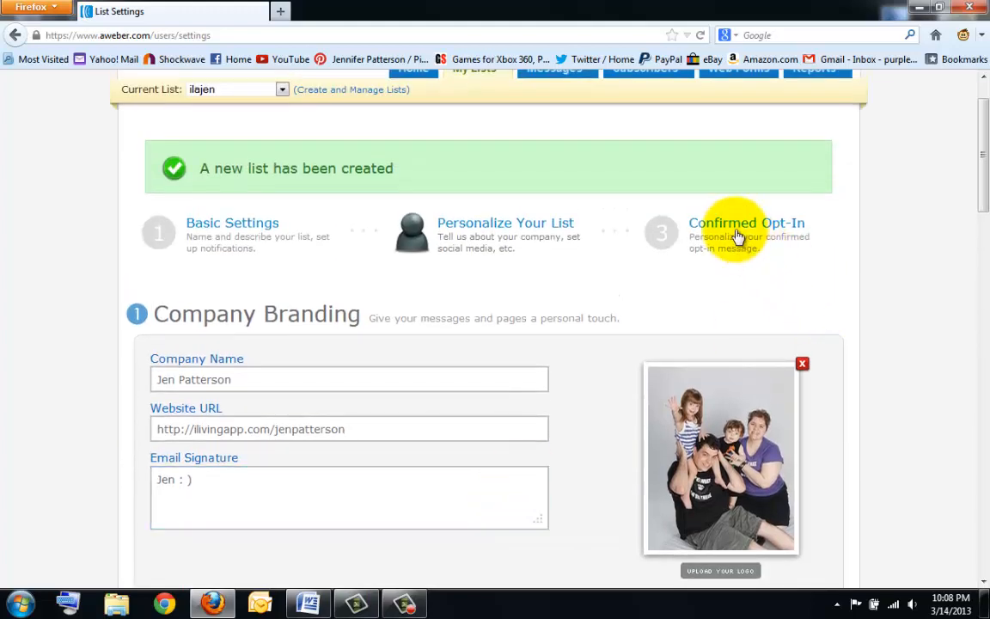
- In the Confirmed Opt-In step, set Require Opt-In on Web Forms to OFF and confirm with Yes
click(728, 226)
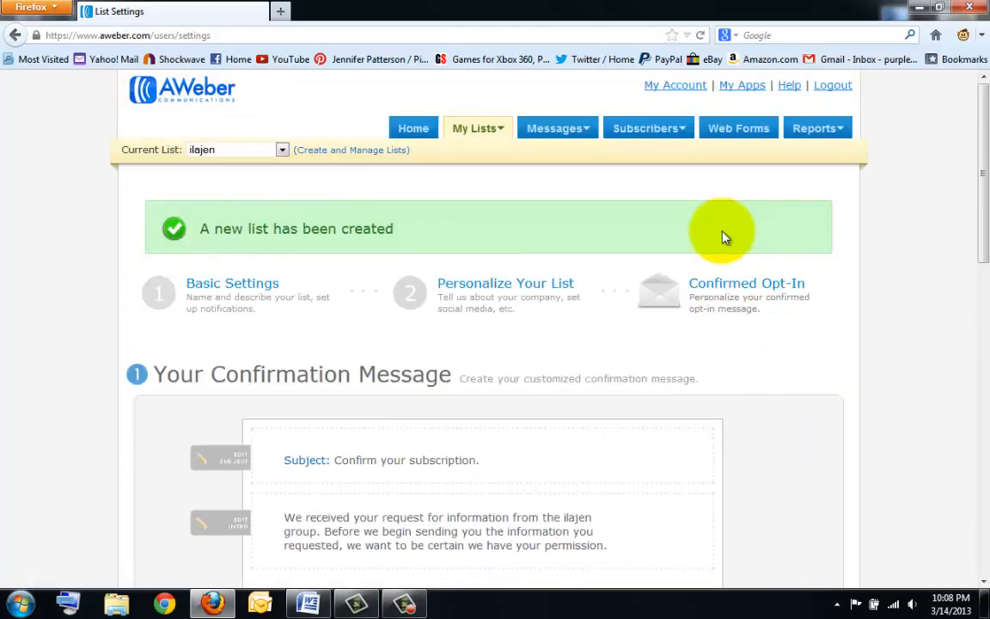
scroll(251, 343, down, 3)
scroll(251, 343, down, 10)
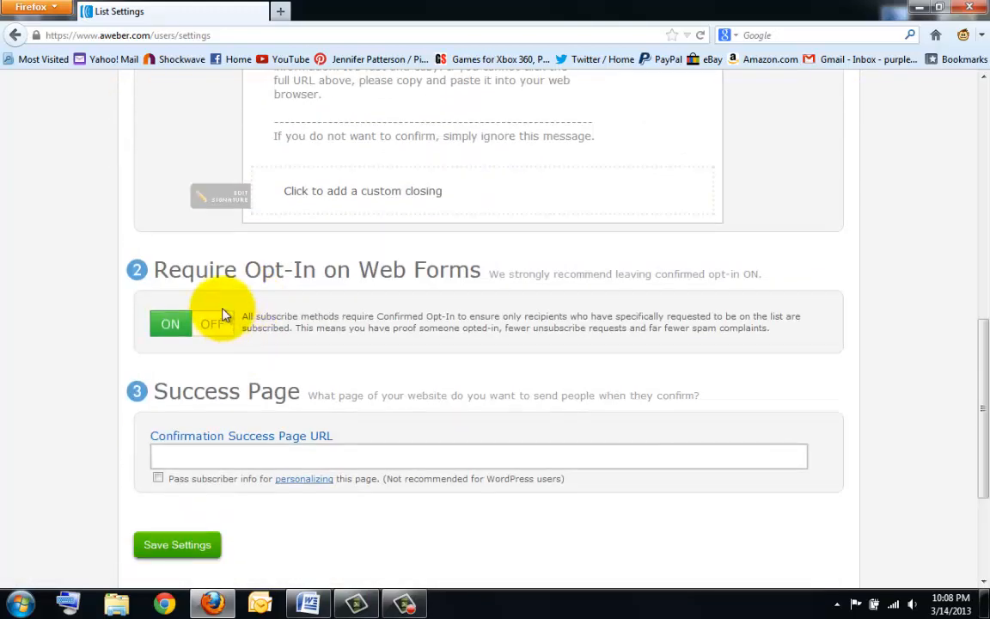
click(215, 324)
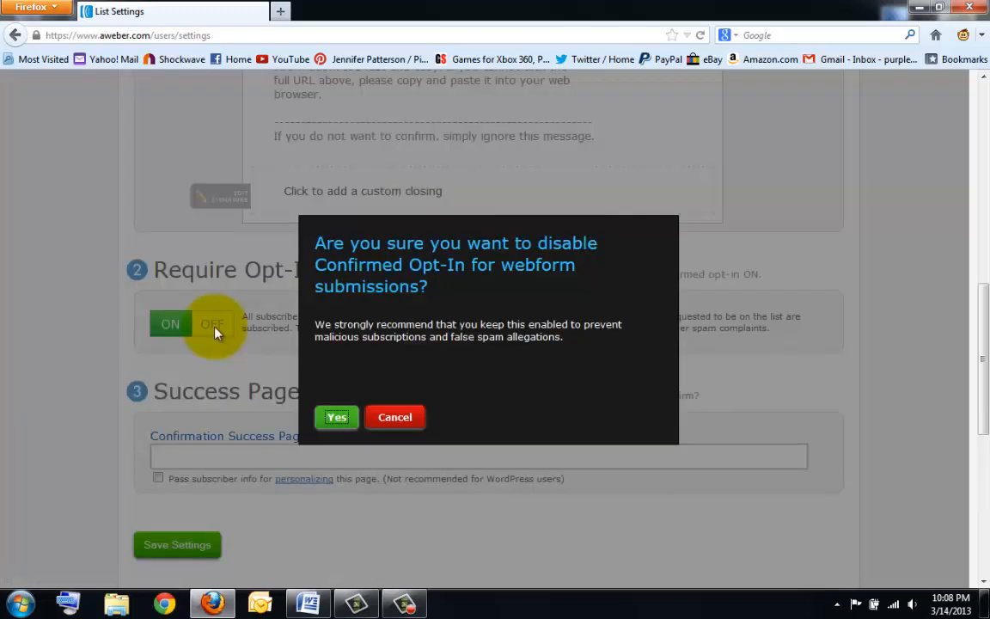
click(333, 416)
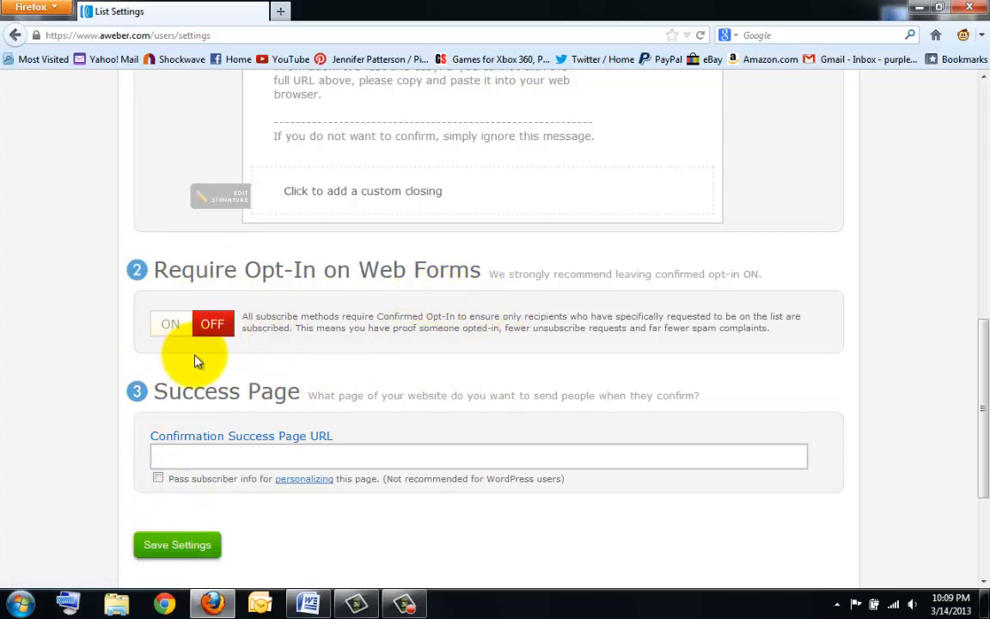
- Save the list settings, then select the Confirmation Success Page URL field and return to the top
click(186, 545)
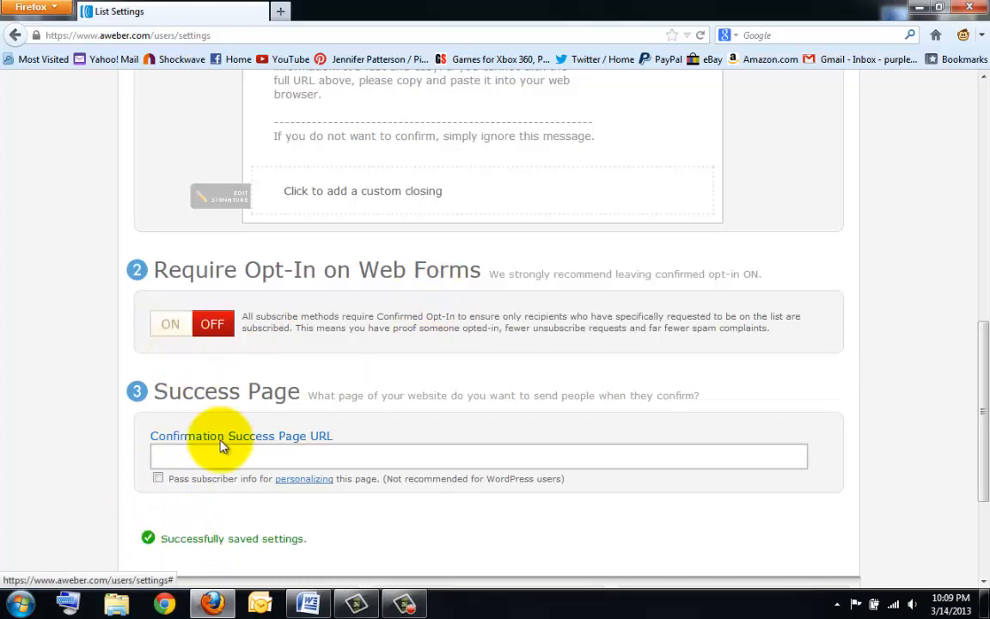
click(156, 450)
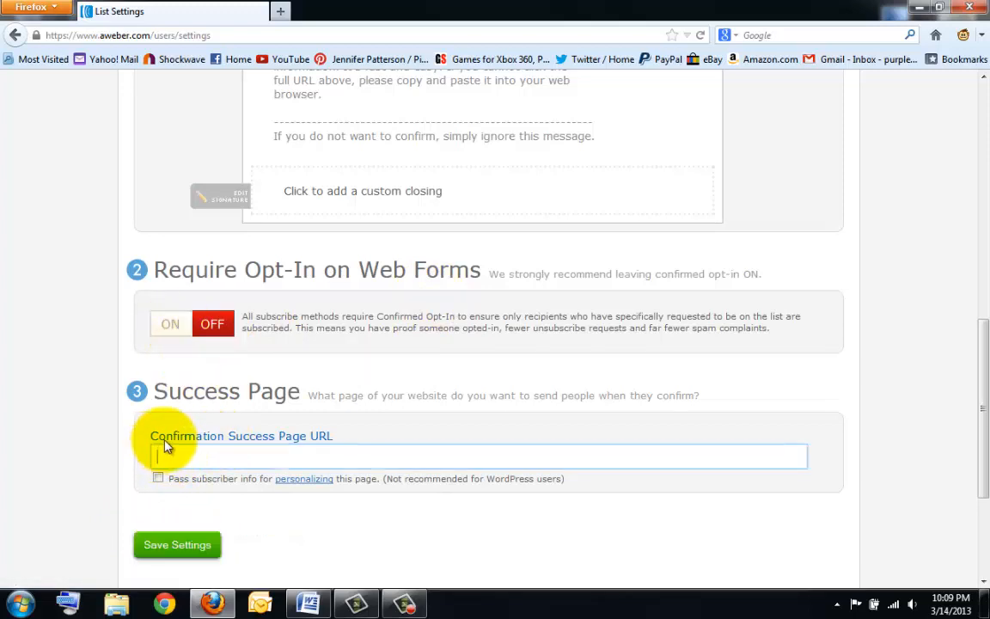
click(338, 451)
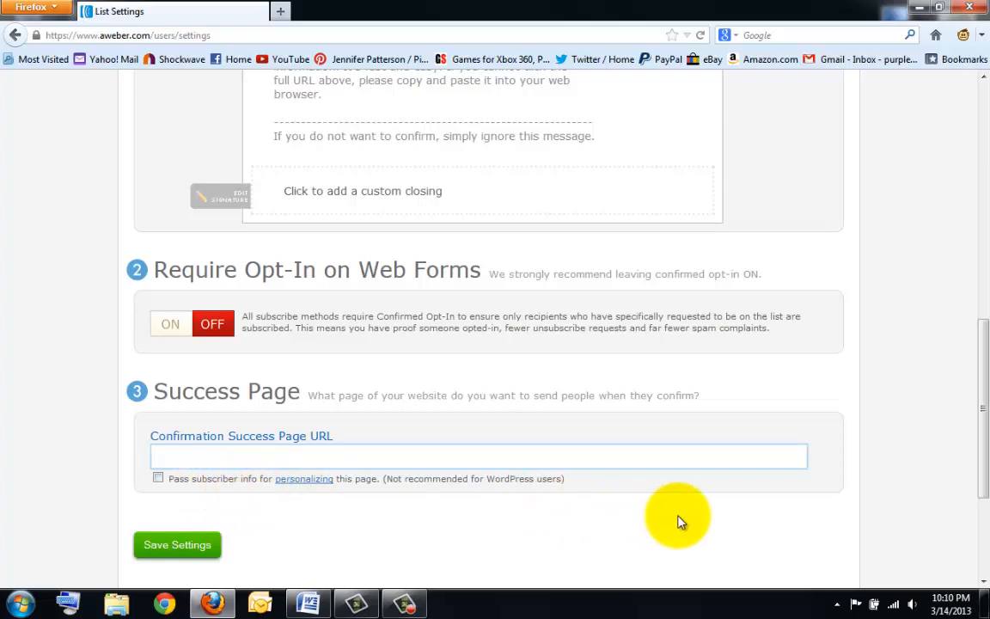
scroll(679, 520, up, 2)
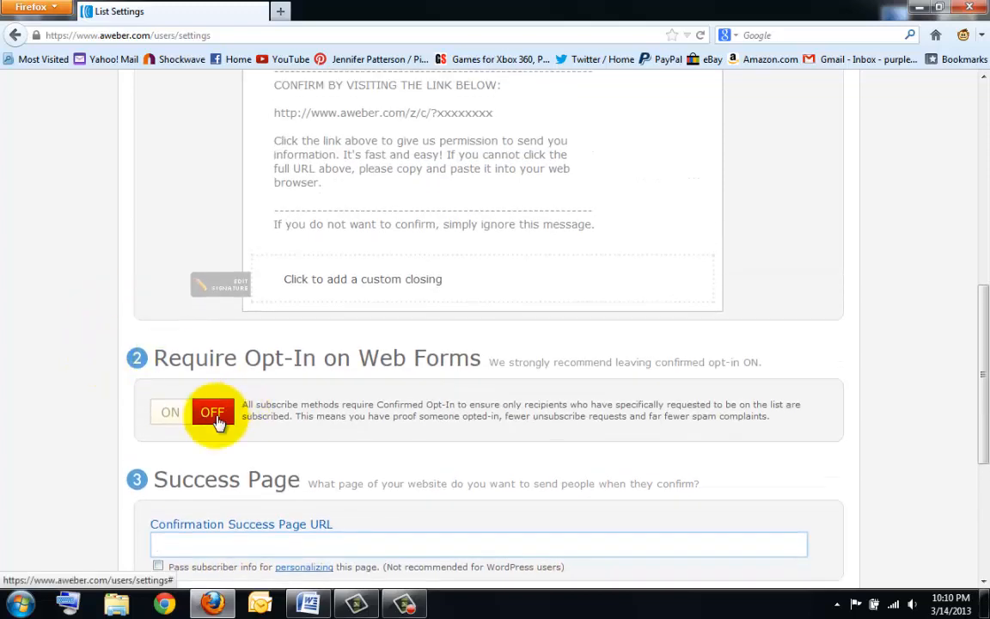
scroll(726, 409, up, 10)
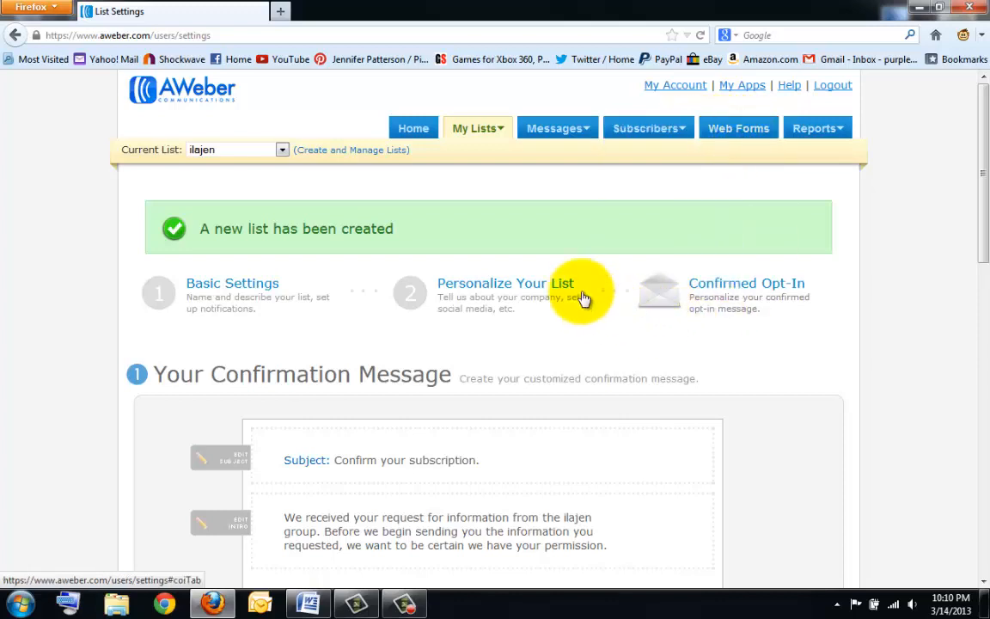
mouse_move(579, 136)
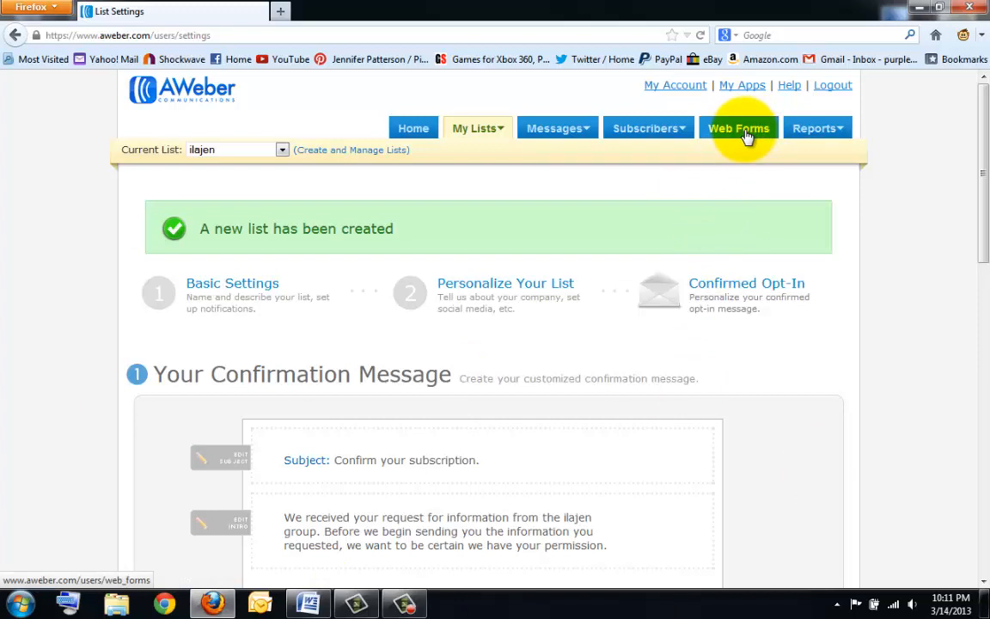
- From the Web Forms tab, create a new web form for the ilajen list
click(745, 135)
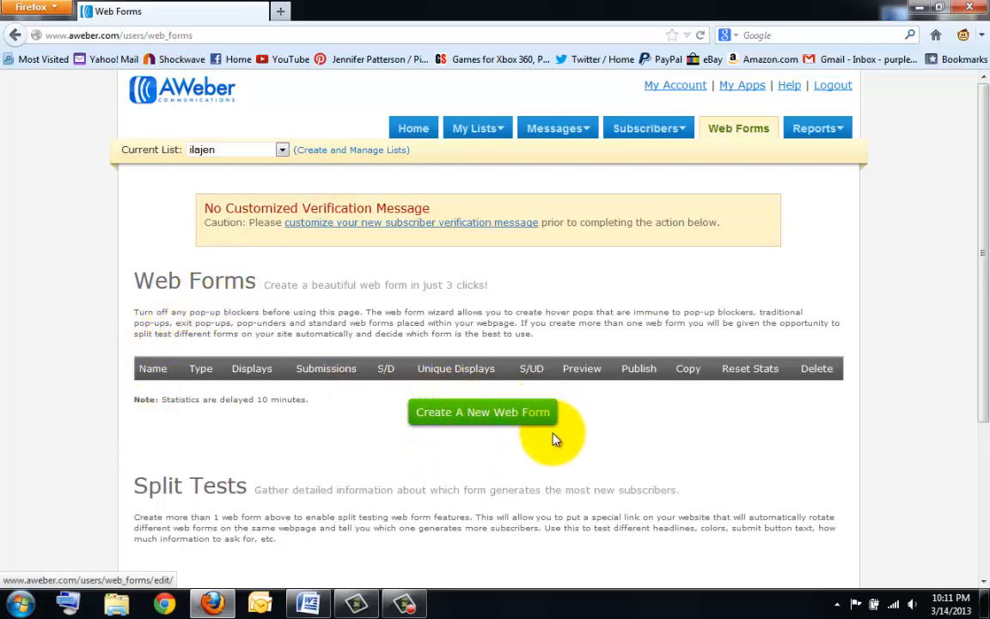
click(504, 414)
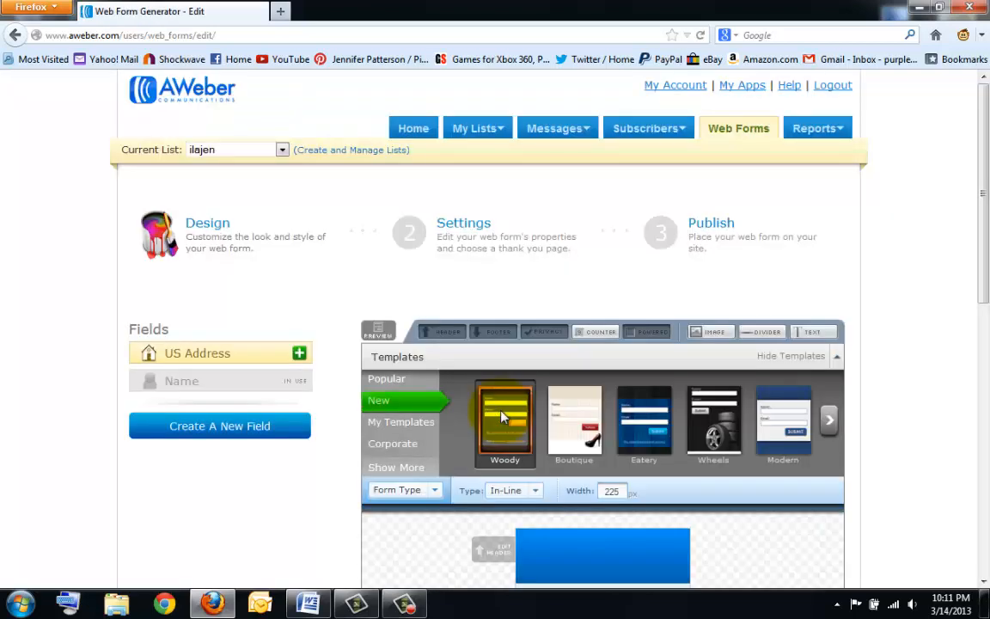
- Remove the Name field from the form preview, leaving only Email, and save the web form
scroll(507, 416, down, 4)
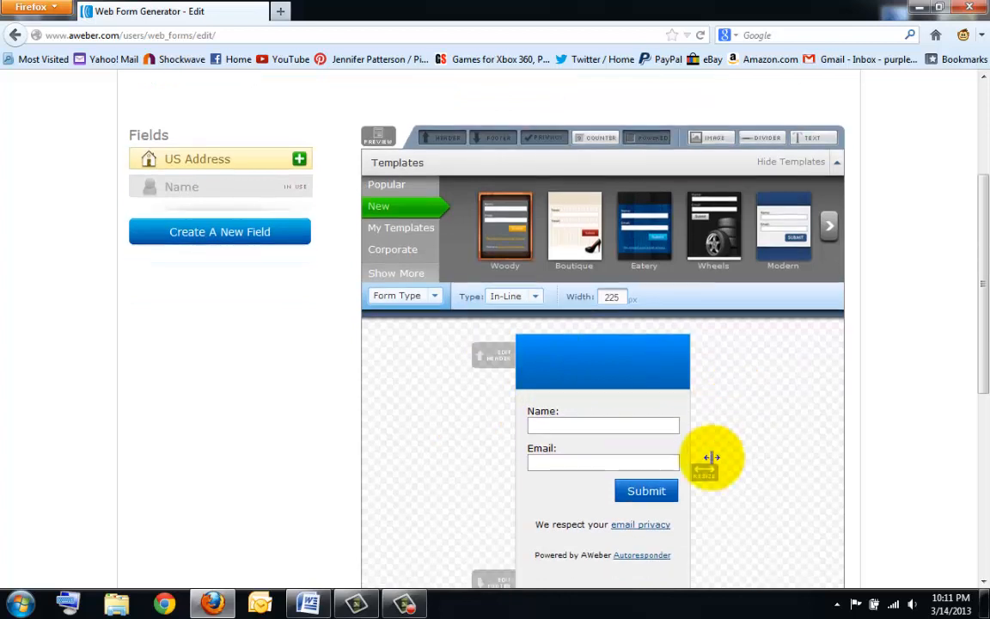
scroll(711, 457, down, 2)
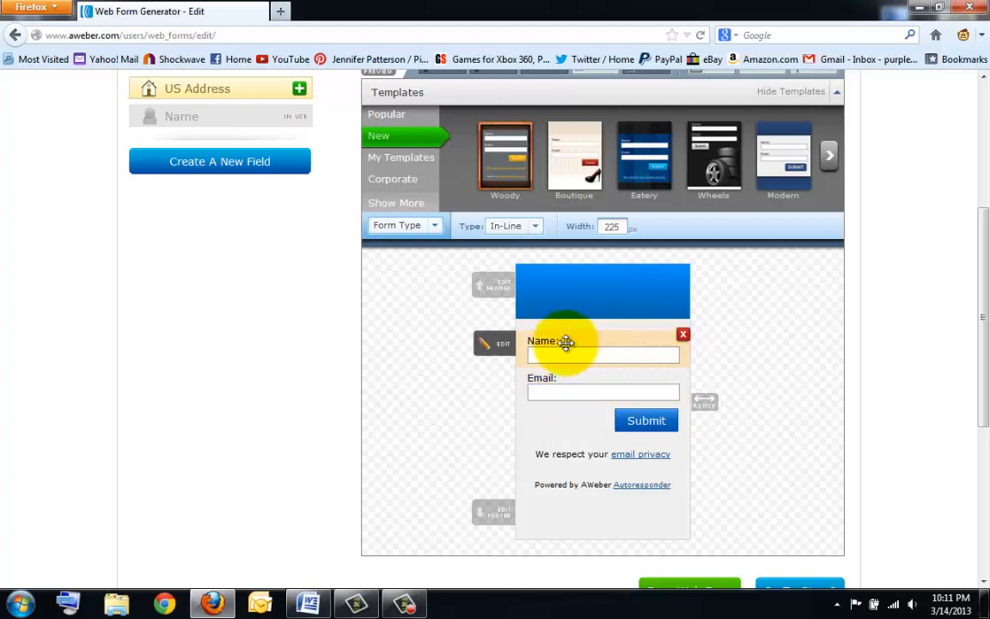
click(683, 335)
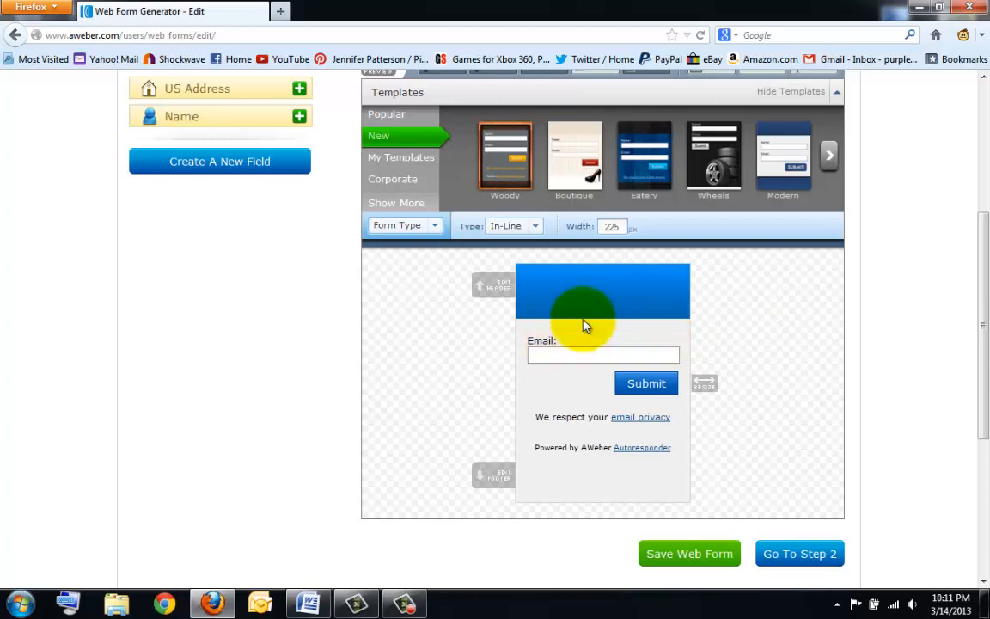
click(699, 557)
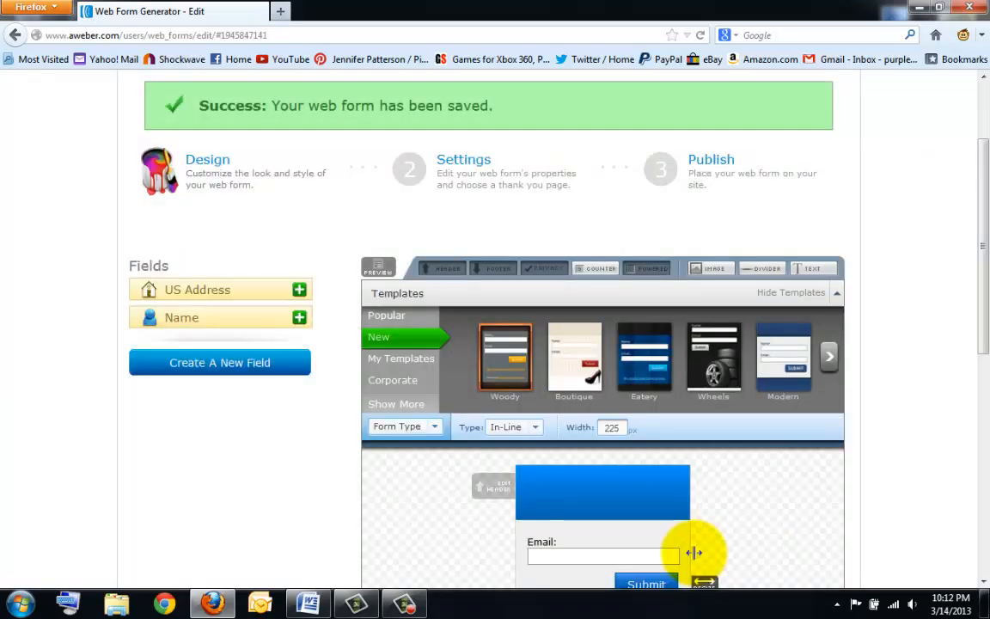
scroll(694, 553, down, 1)
scroll(693, 553, down, 1)
scroll(690, 550, down, 3)
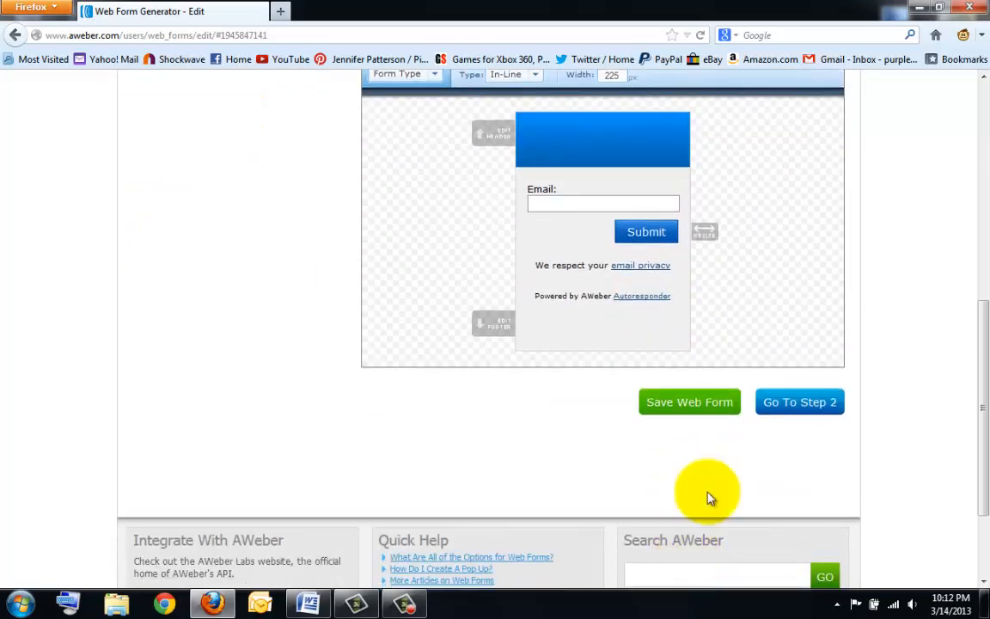
scroll(814, 409, down, 1)
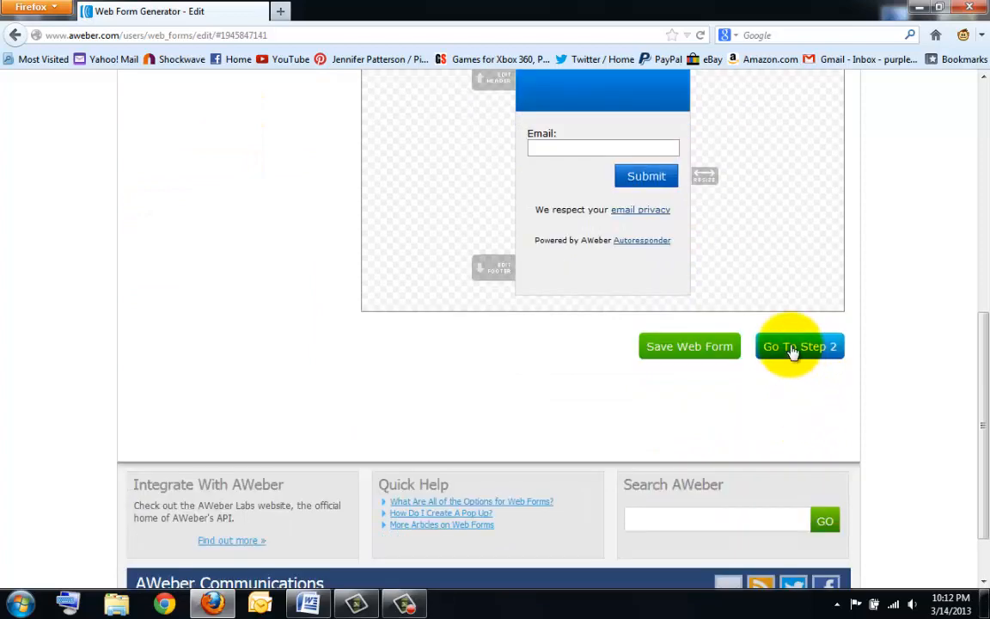
scroll(557, 398, up, 8)
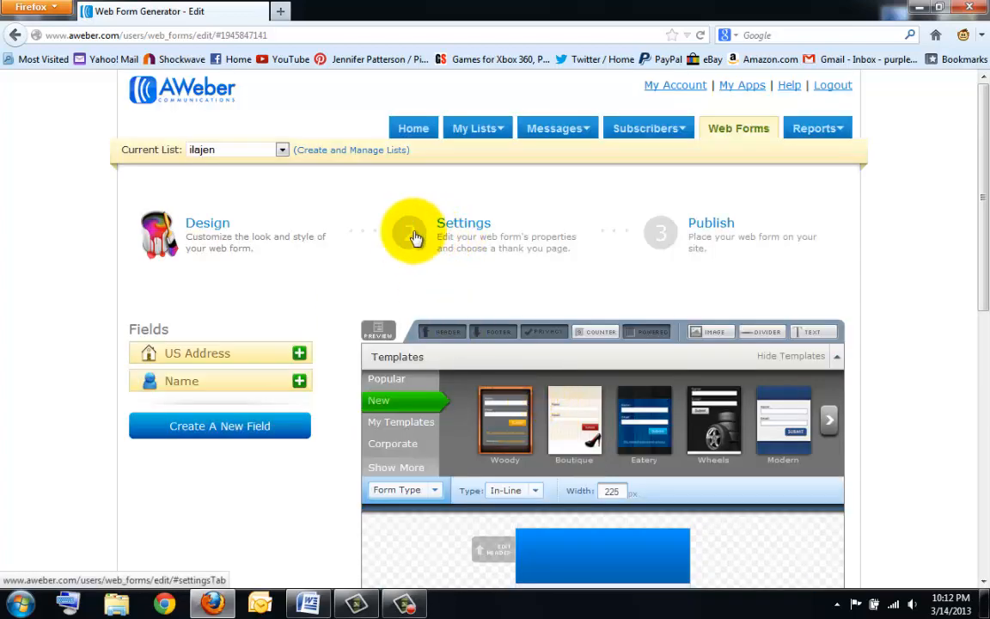
- In the Settings step, rename the form 'email-only' and review the Thank You and Already Subscribed pages
click(464, 223)
scroll(369, 316, down, 2)
click(326, 311)
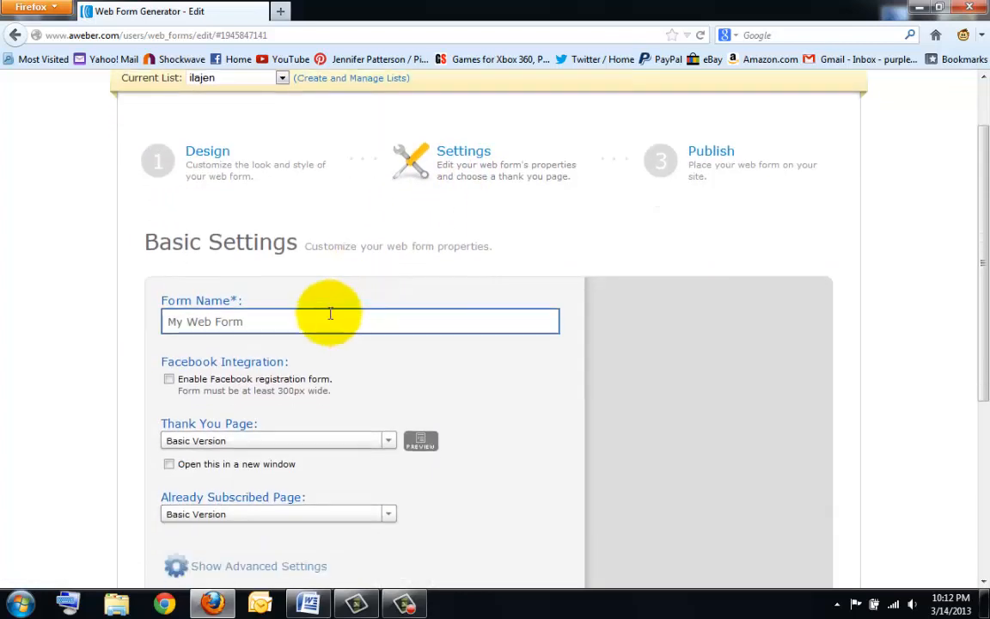
drag(169, 307, 259, 305)
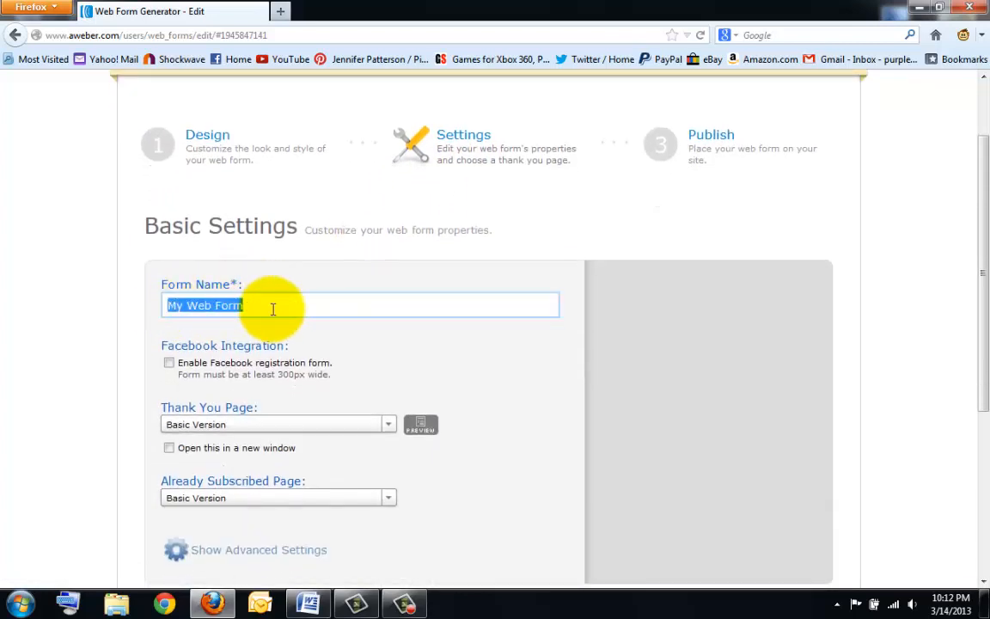
click(271, 309)
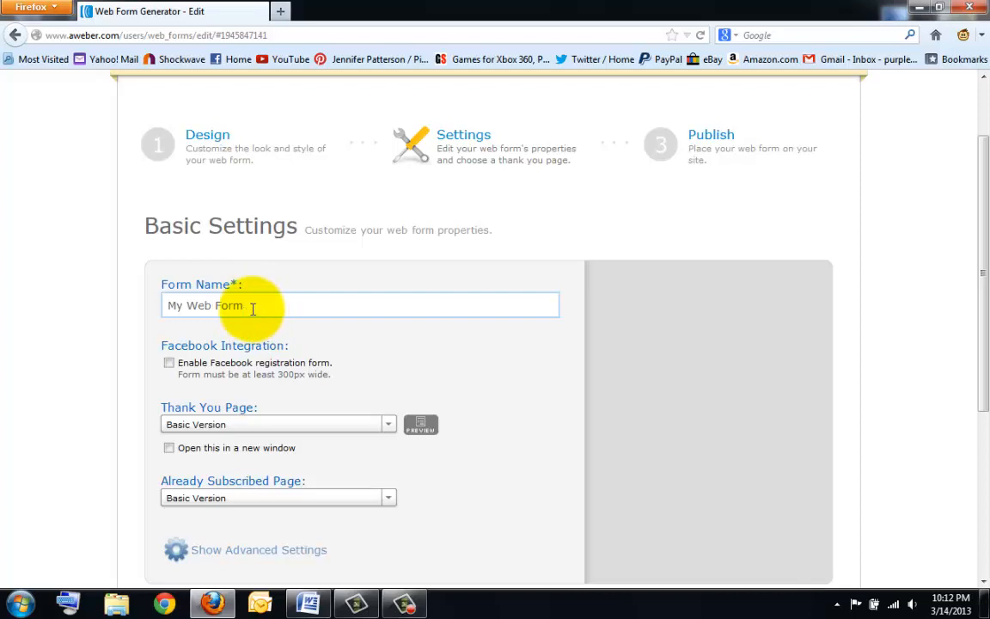
drag(246, 305, 146, 303)
text(e)
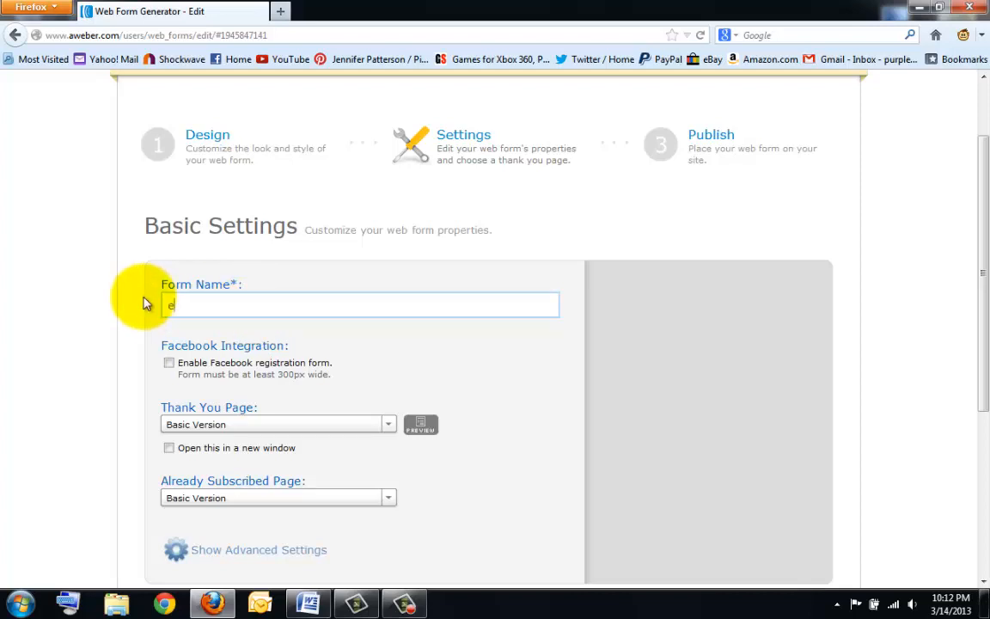
text(mail-only)
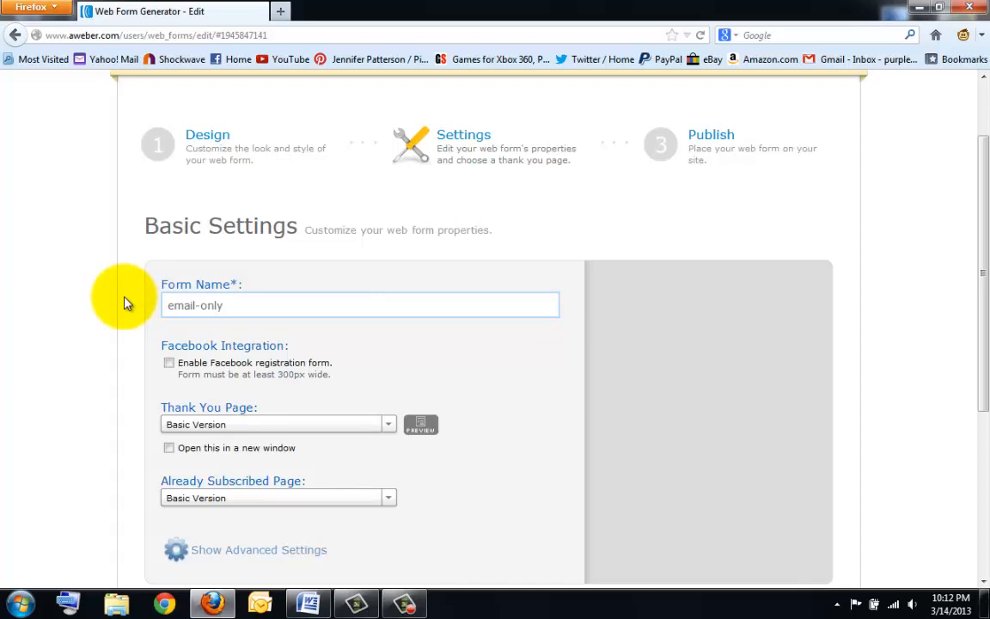
scroll(203, 436, down, 4)
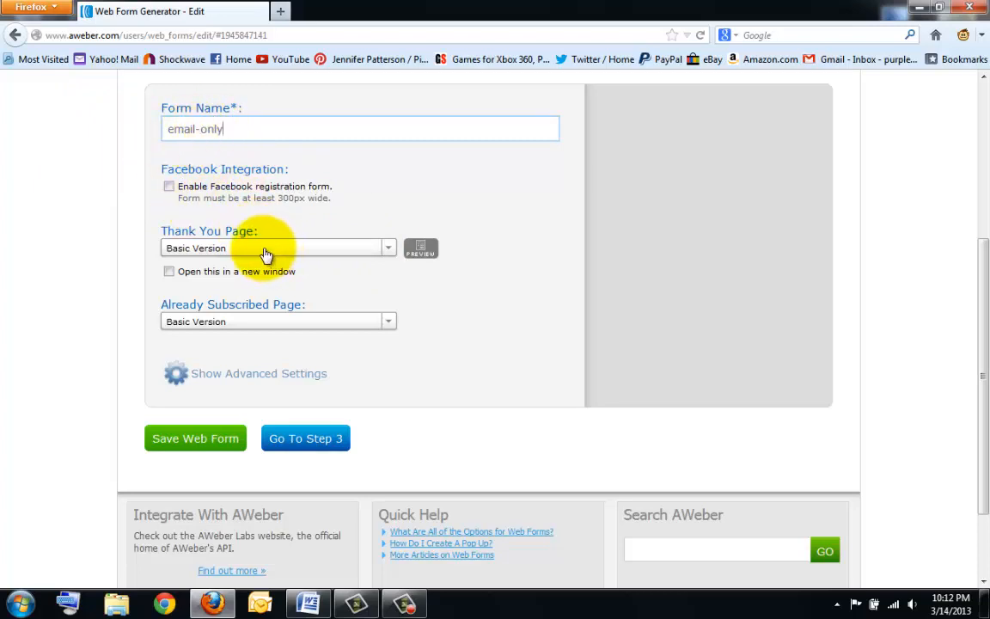
drag(166, 233, 258, 230)
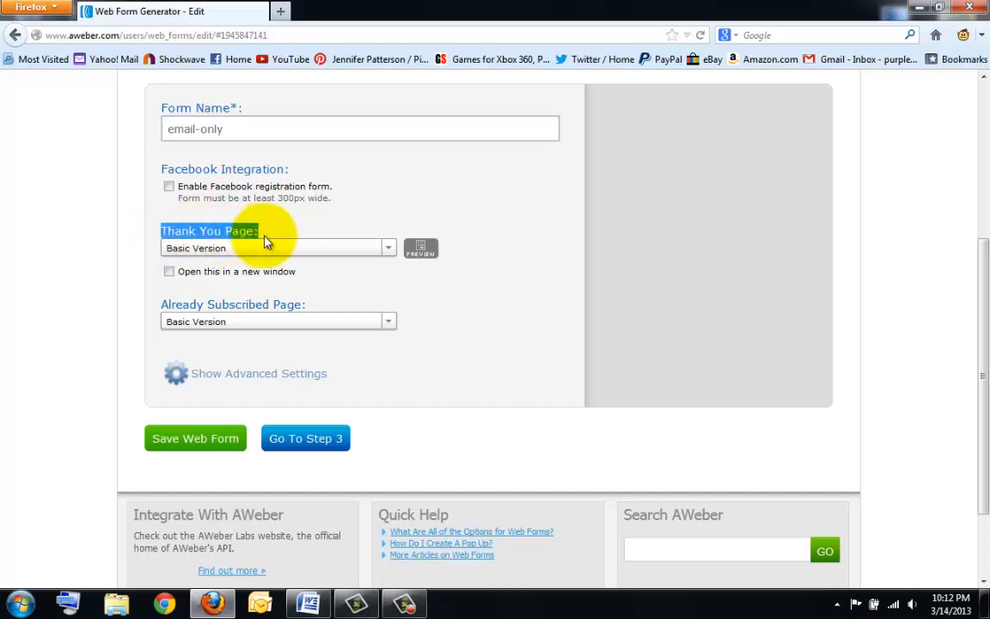
drag(160, 307, 312, 317)
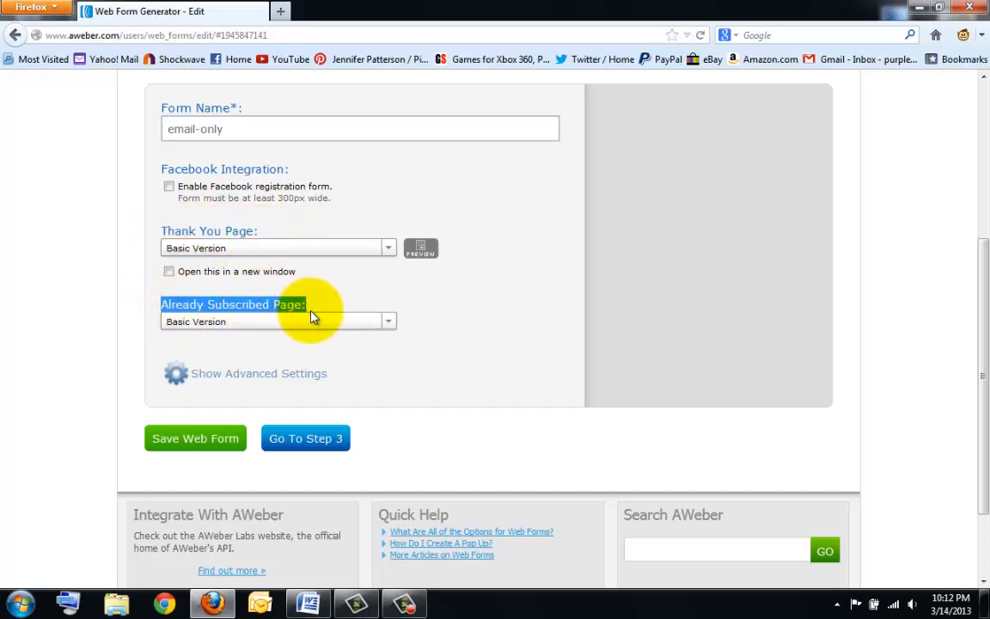
- Set Thank You Page and Already Subscribed Page to Custom Page, then select the thank-you URL field
click(222, 249)
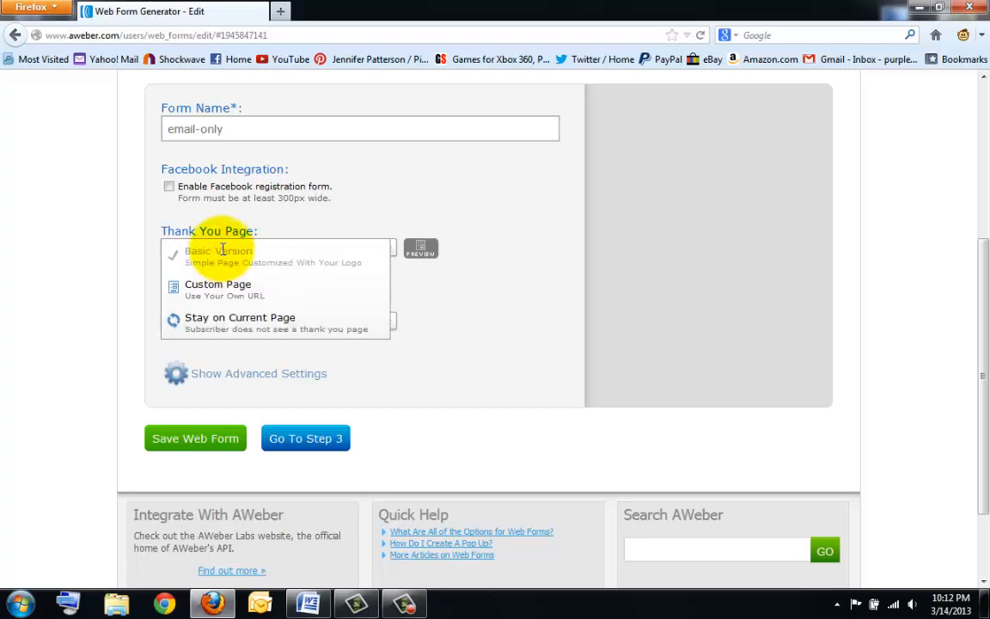
click(230, 295)
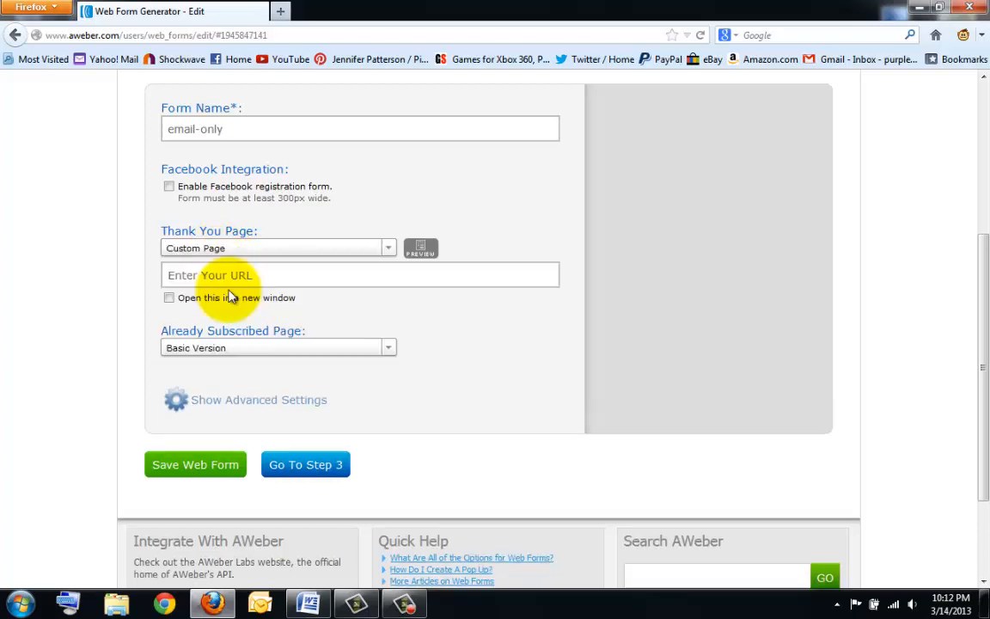
click(245, 348)
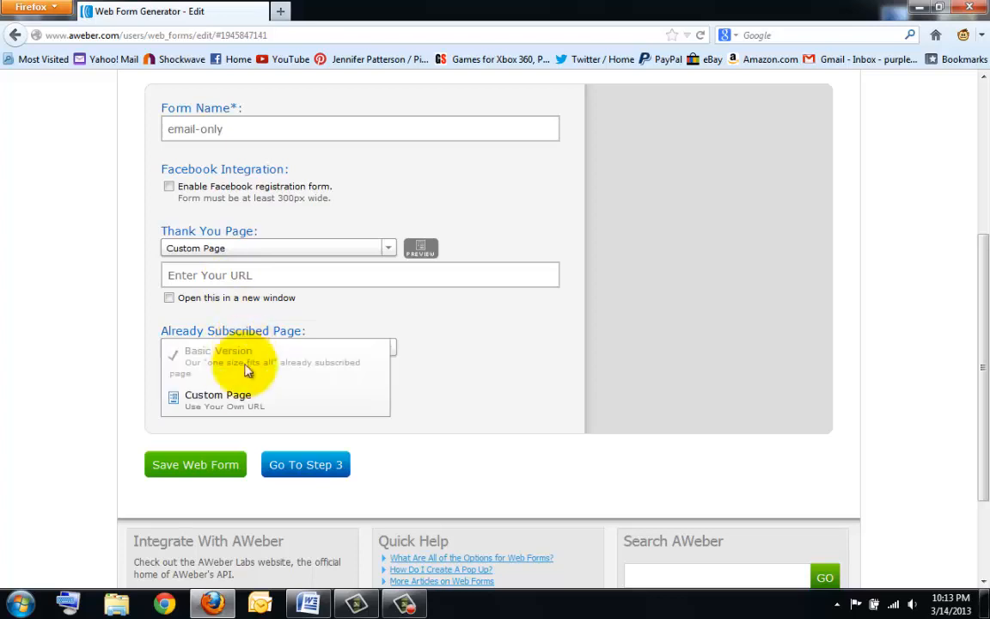
click(243, 397)
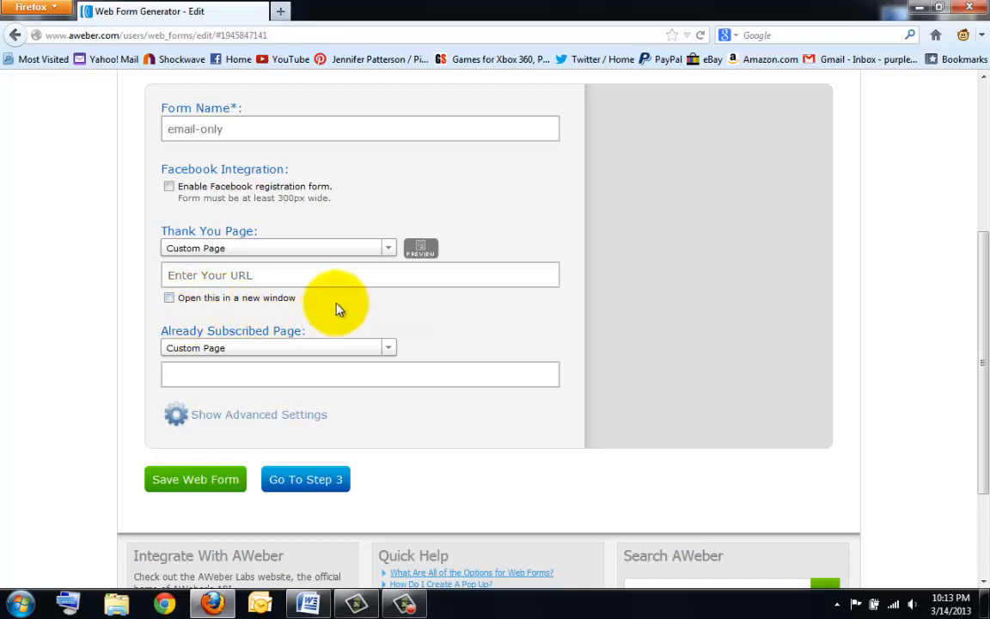
click(255, 268)
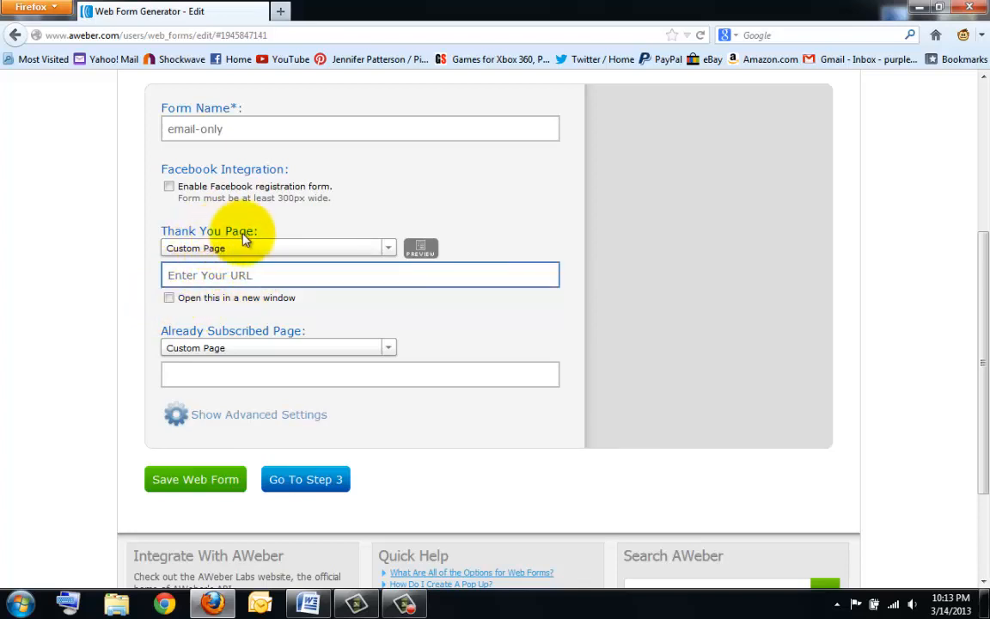
- Enter and tidy the personal myteamrev.com page address as the Thank You Page custom URL
click(273, 272)
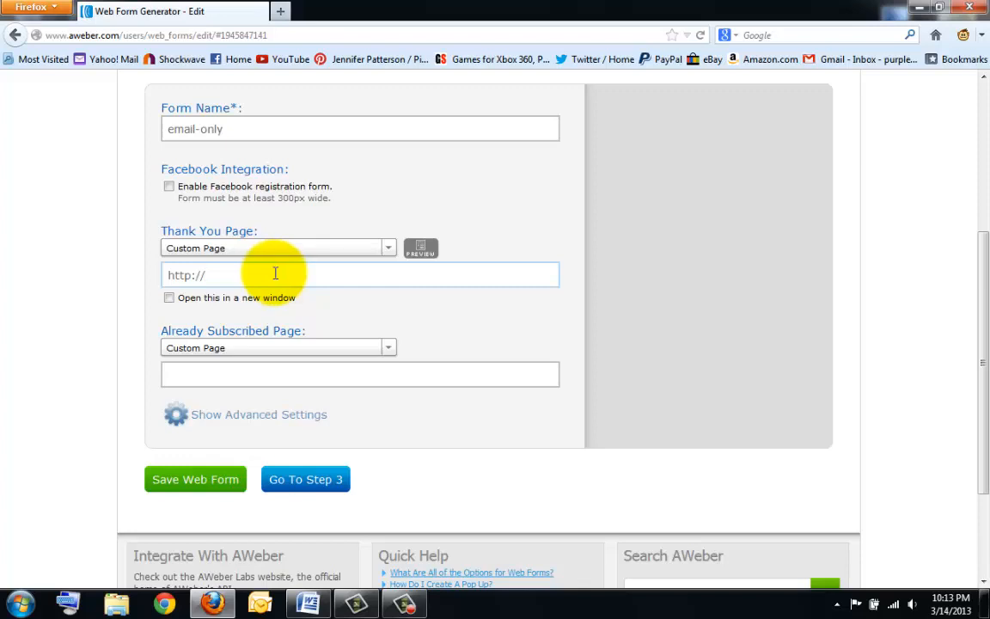
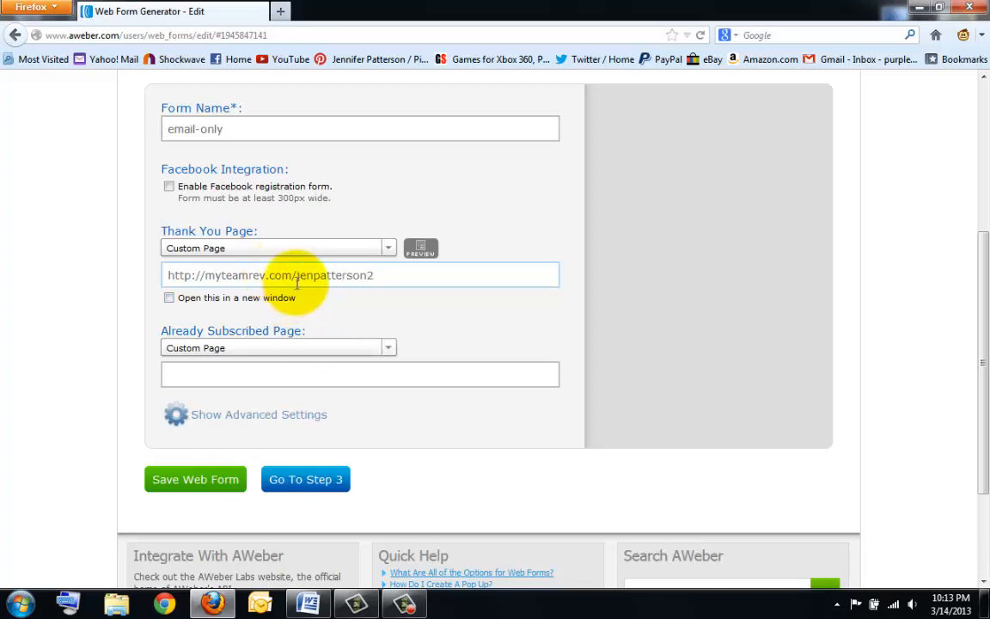
drag(297, 275, 368, 273)
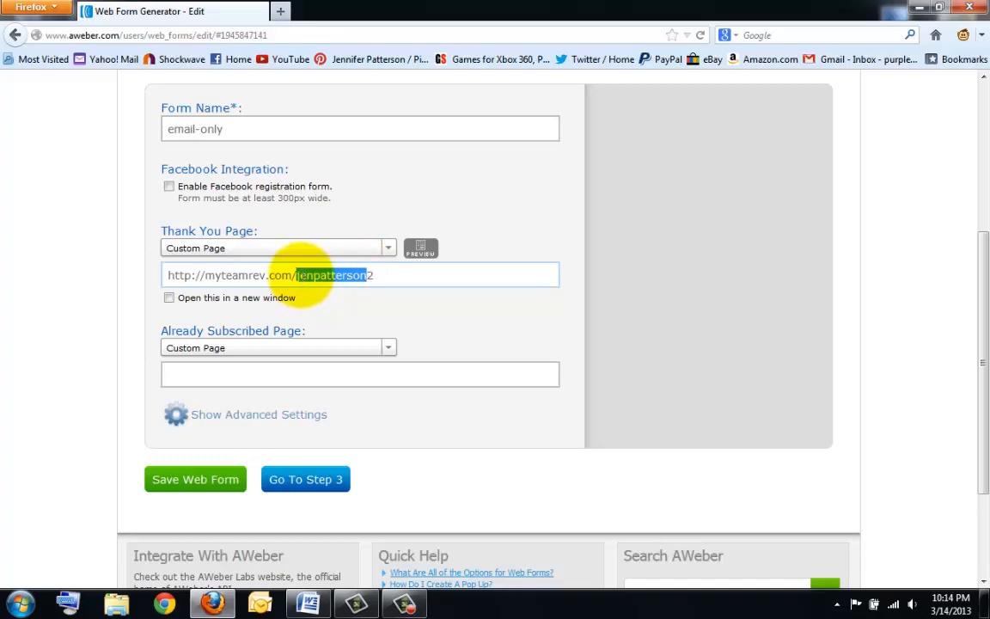
drag(296, 275, 368, 282)
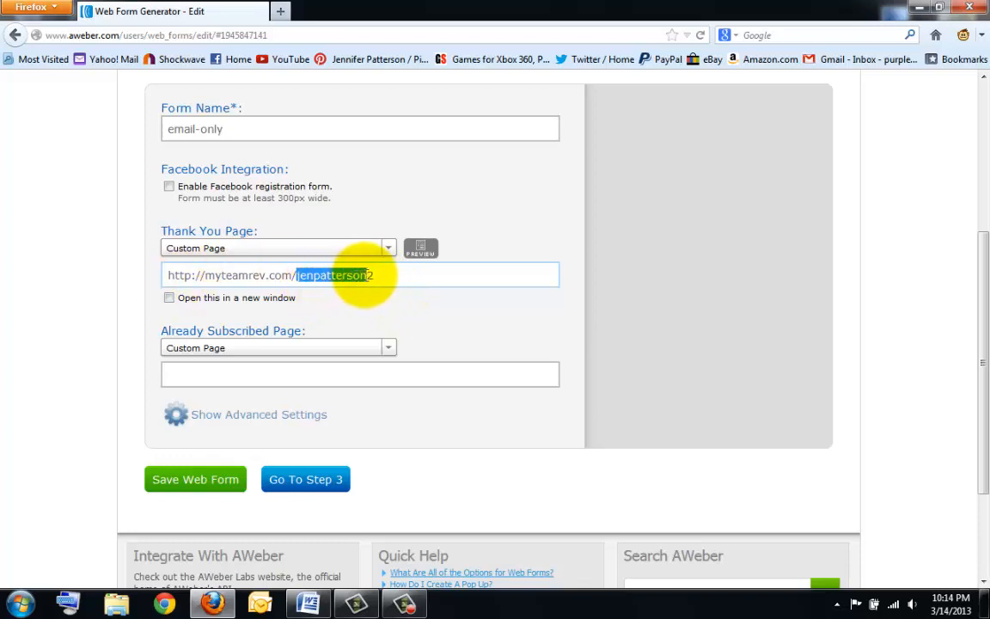
drag(305, 273, 375, 276)
click(300, 275)
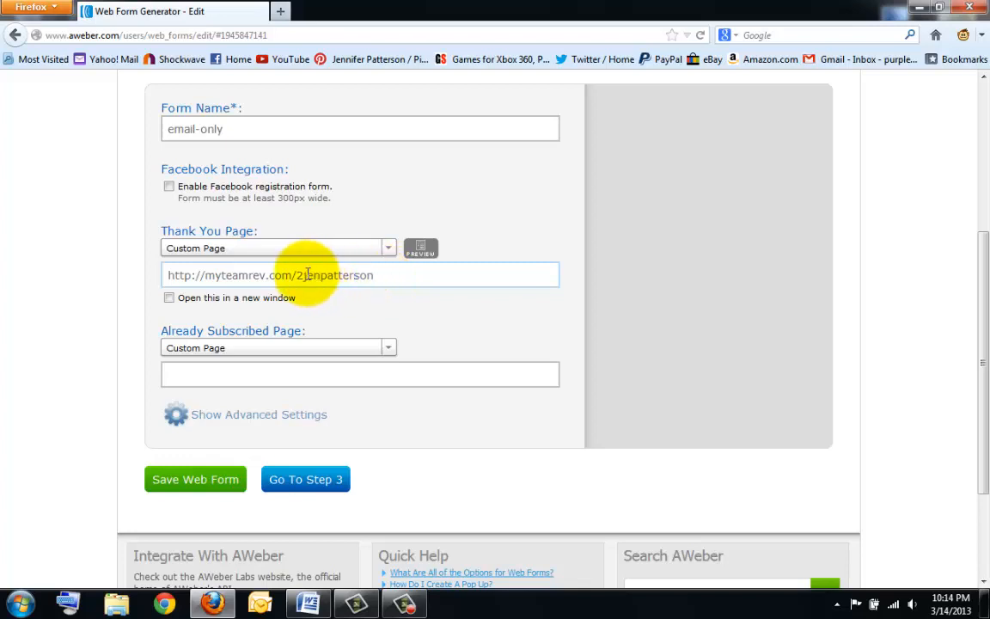
key(BackSpace)
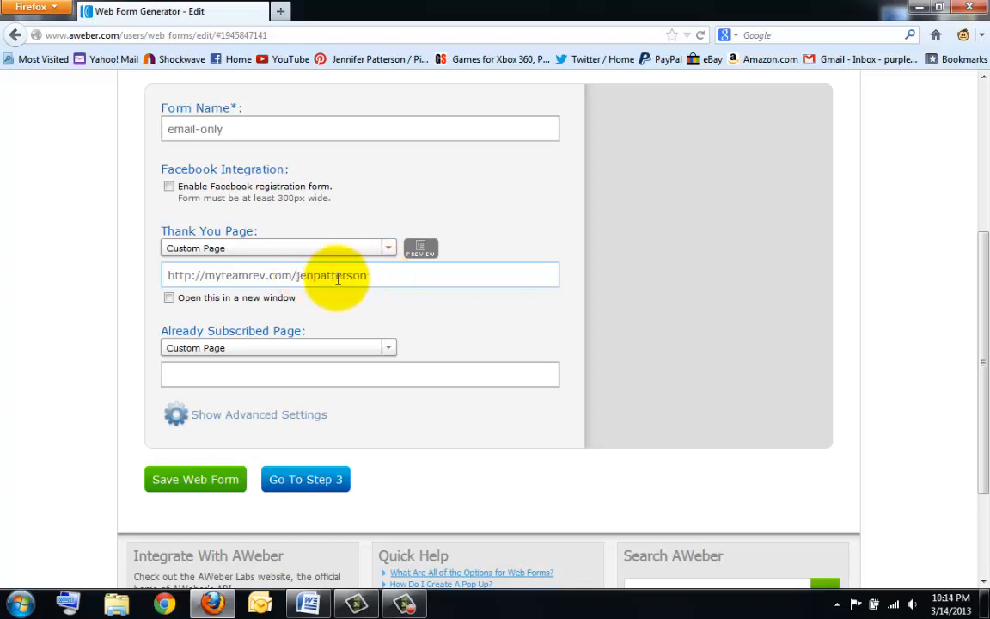
click(388, 275)
text(2)
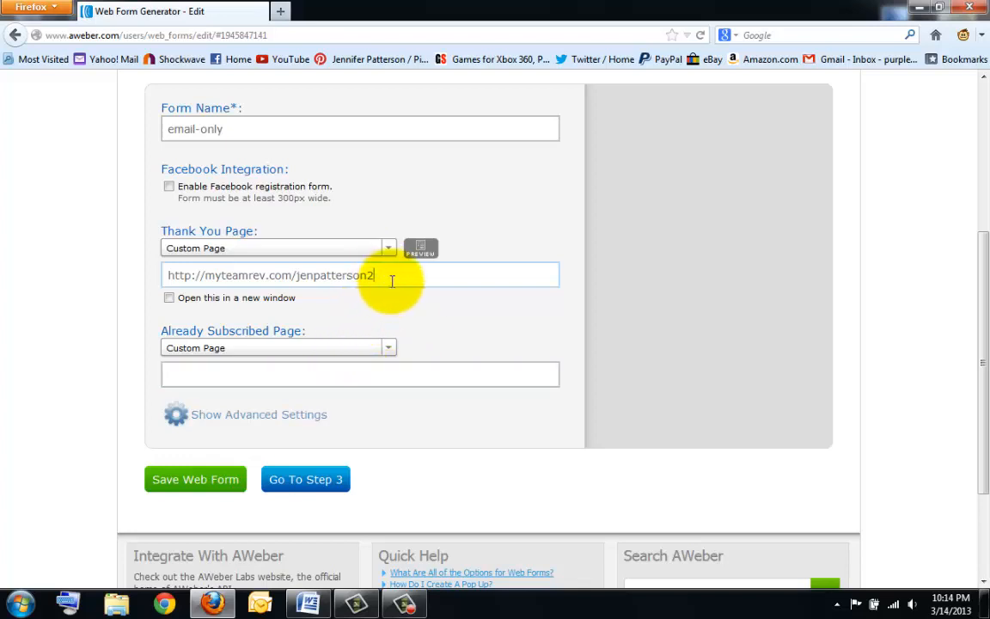
- Copy the thank-you address into the Already Subscribed Page URL and save the web form
drag(388, 275, 208, 265)
key(ctrl+c)
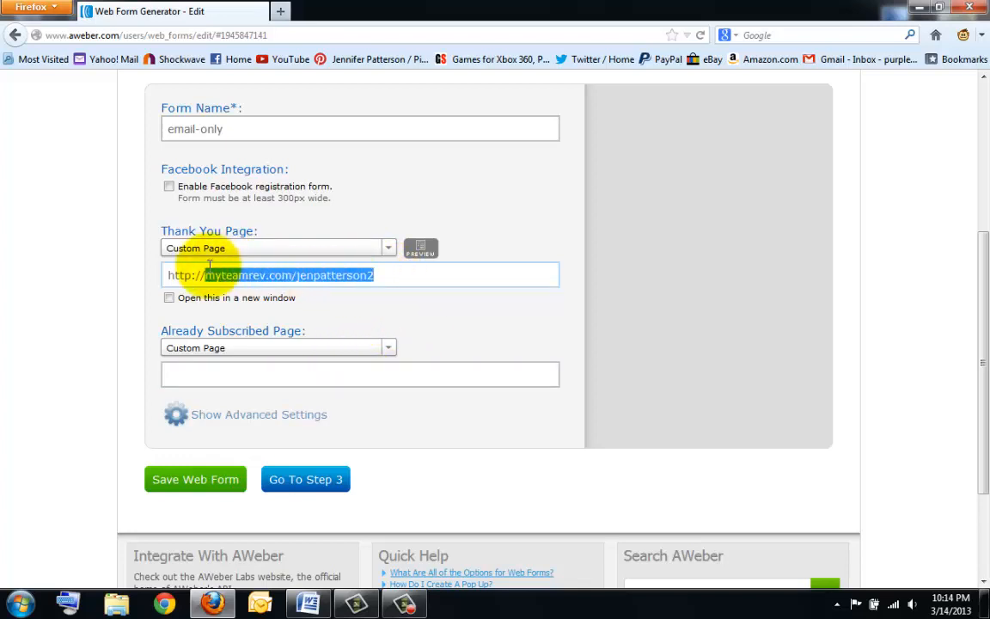
click(234, 378)
key(ctrl+v)
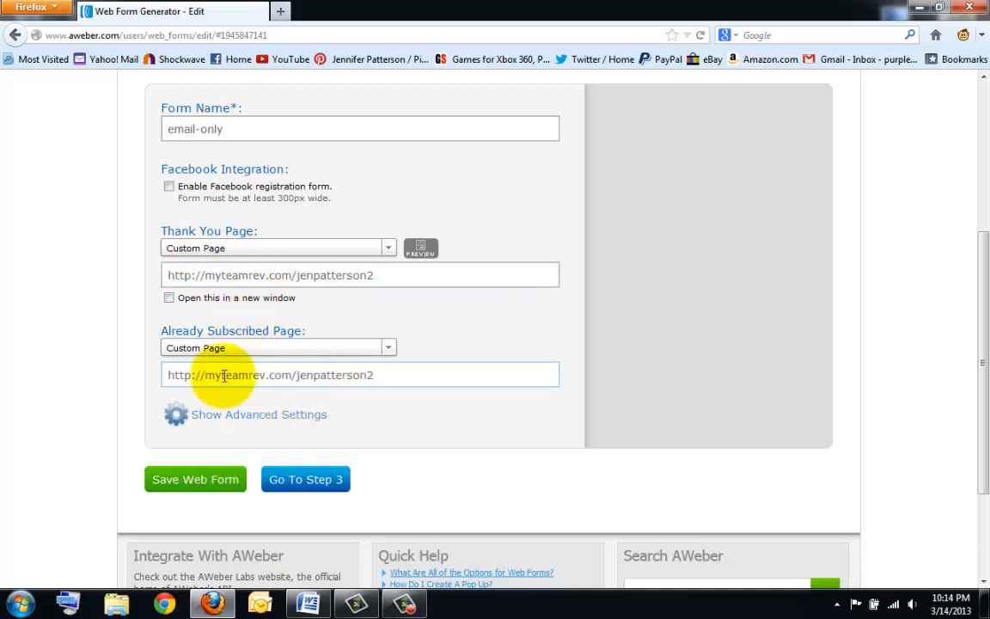
click(182, 488)
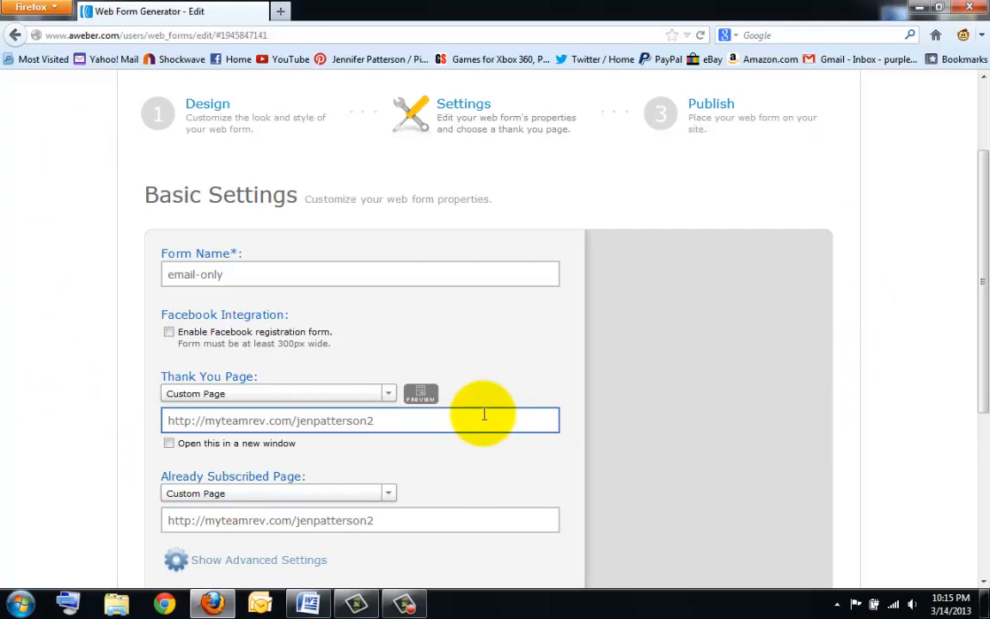
- Go to the web form's Publish step
scroll(641, 380, down, 4)
scroll(643, 381, up, 3)
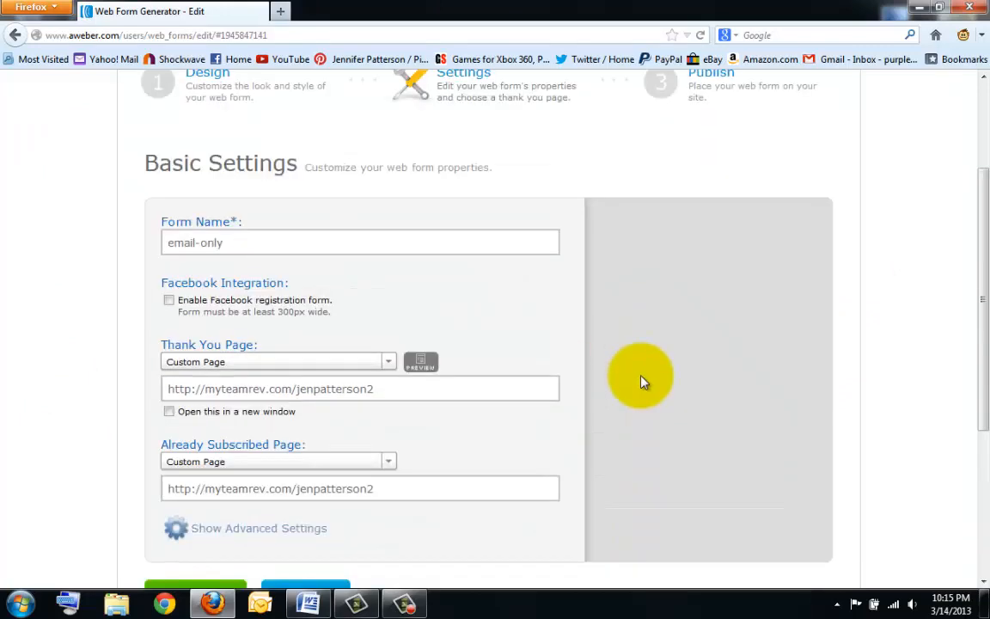
scroll(641, 380, up, 1)
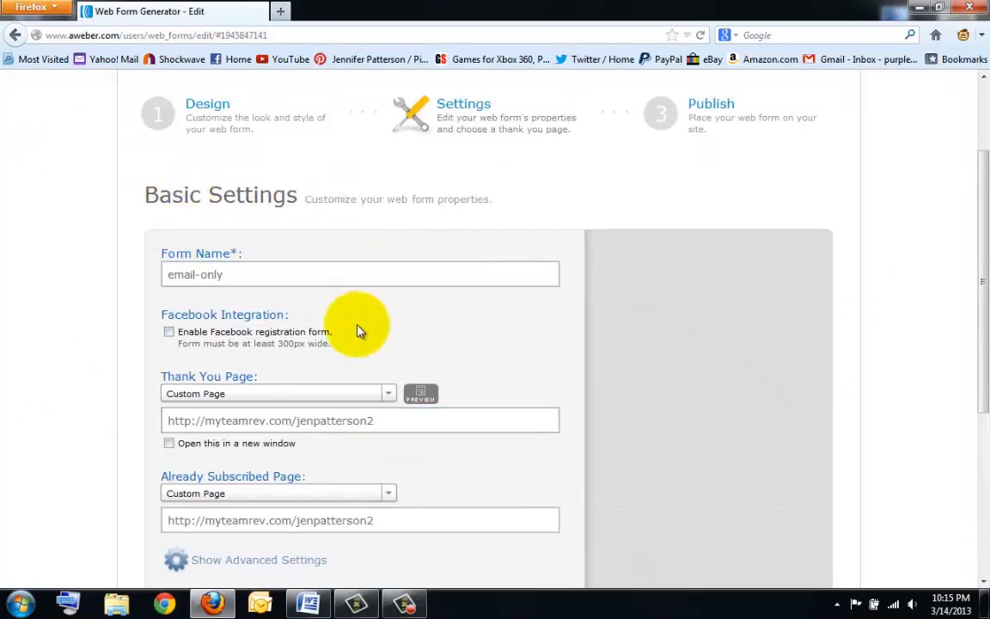
click(699, 134)
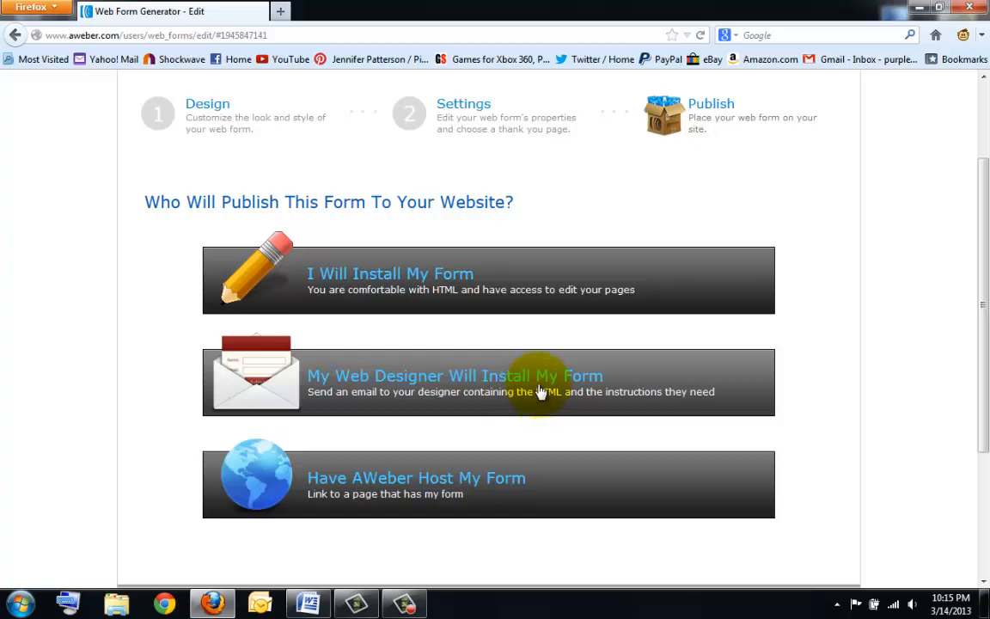
- Choose 'My Web Designer Will Install My Form' and keep the current sender address
click(680, 391)
scroll(585, 393, down, 4)
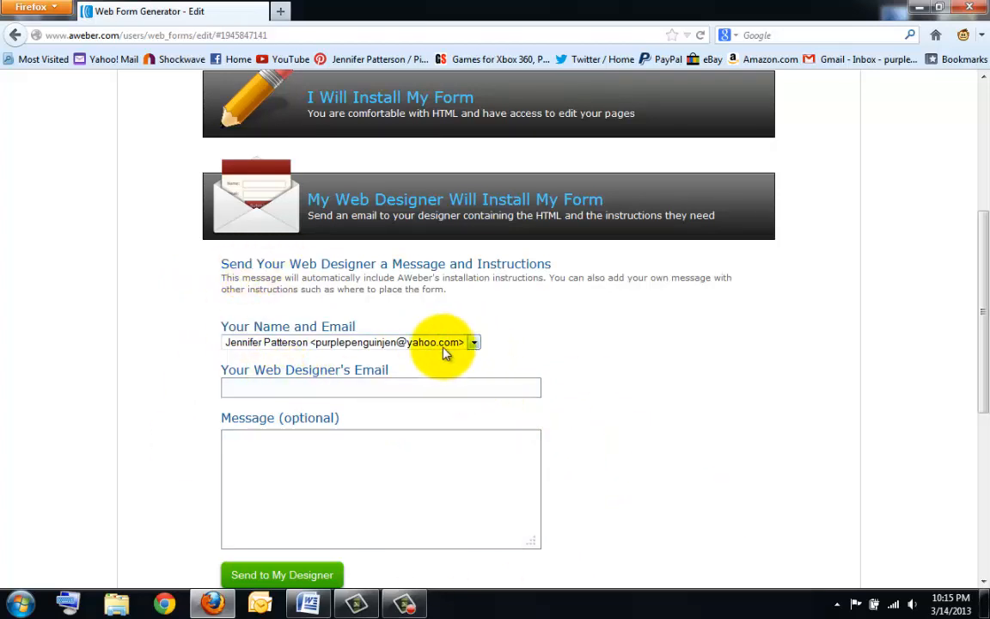
click(474, 343)
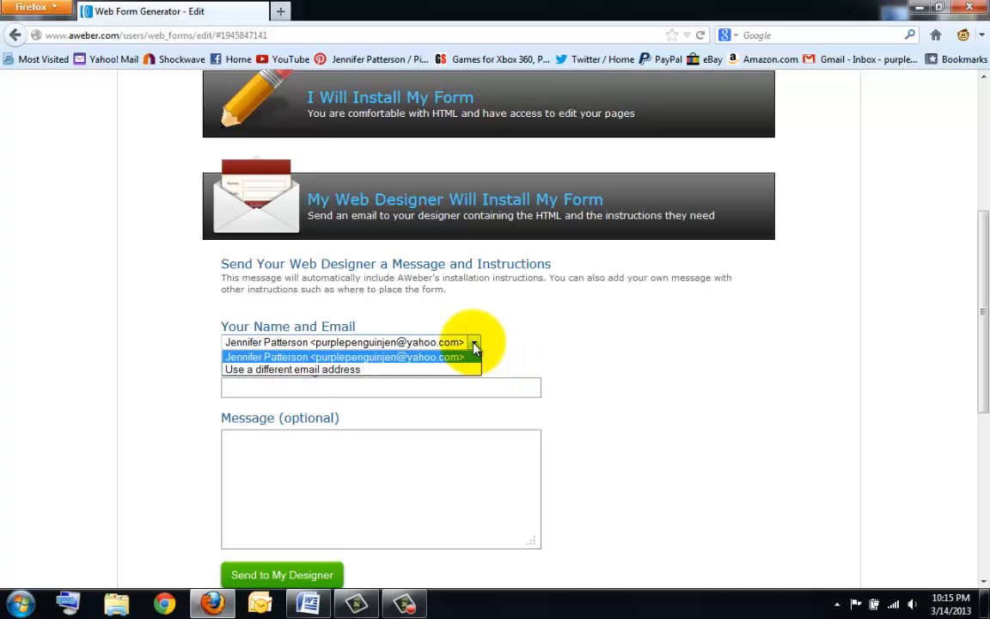
click(419, 356)
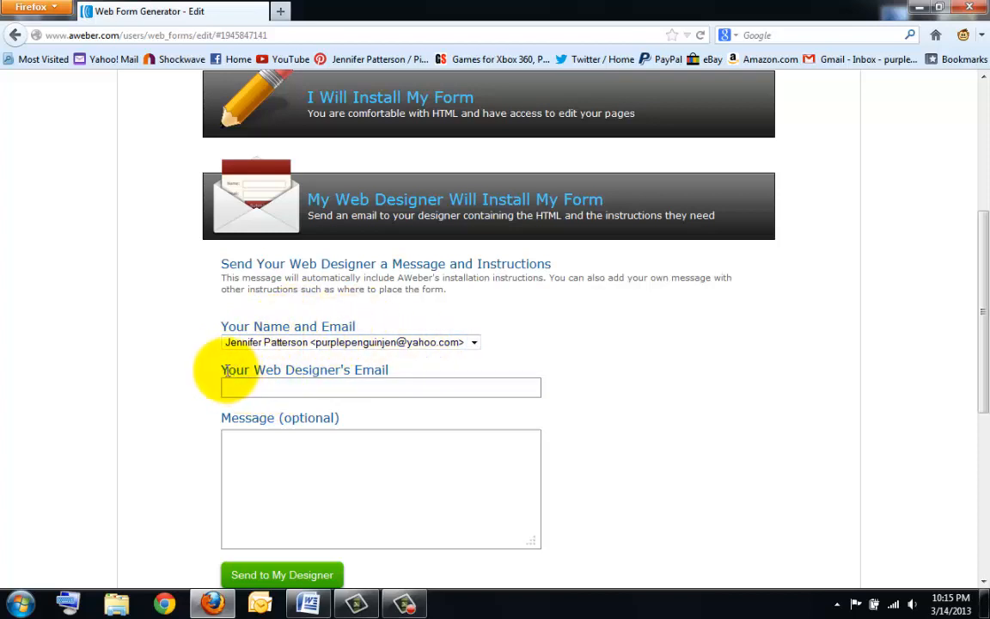
- Enter the web designer's e-mail and a message saying the form is for the owner's capture page
drag(223, 369, 396, 369)
click(379, 391)
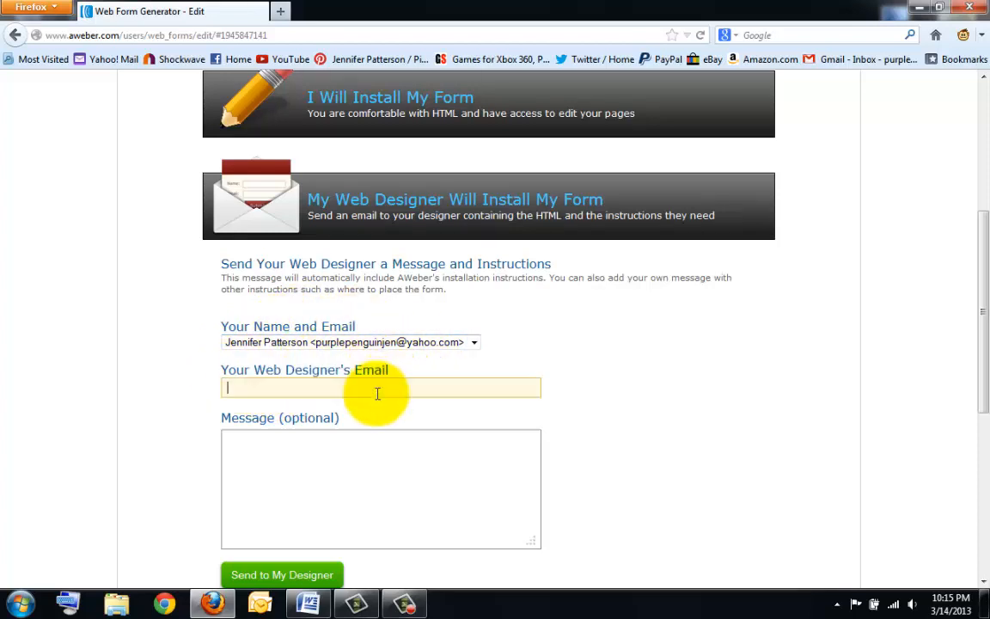
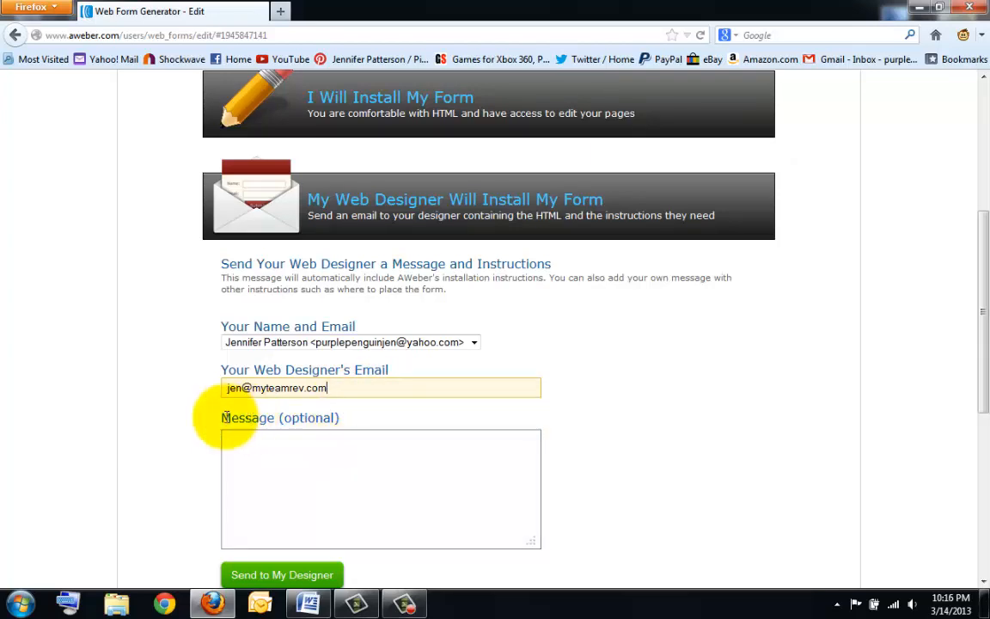
drag(225, 419, 386, 426)
click(318, 454)
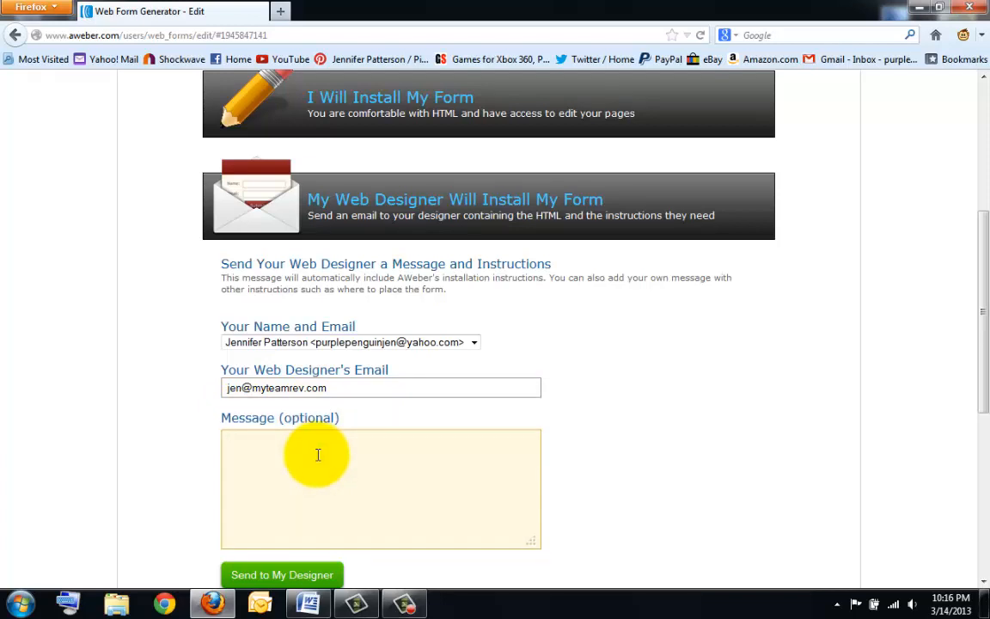
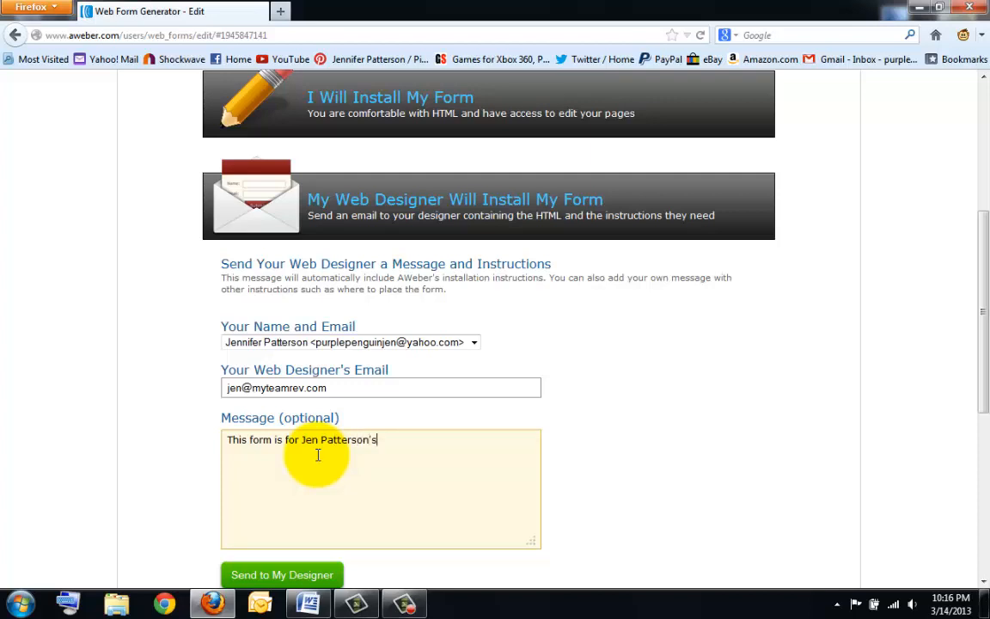
text( capture page)
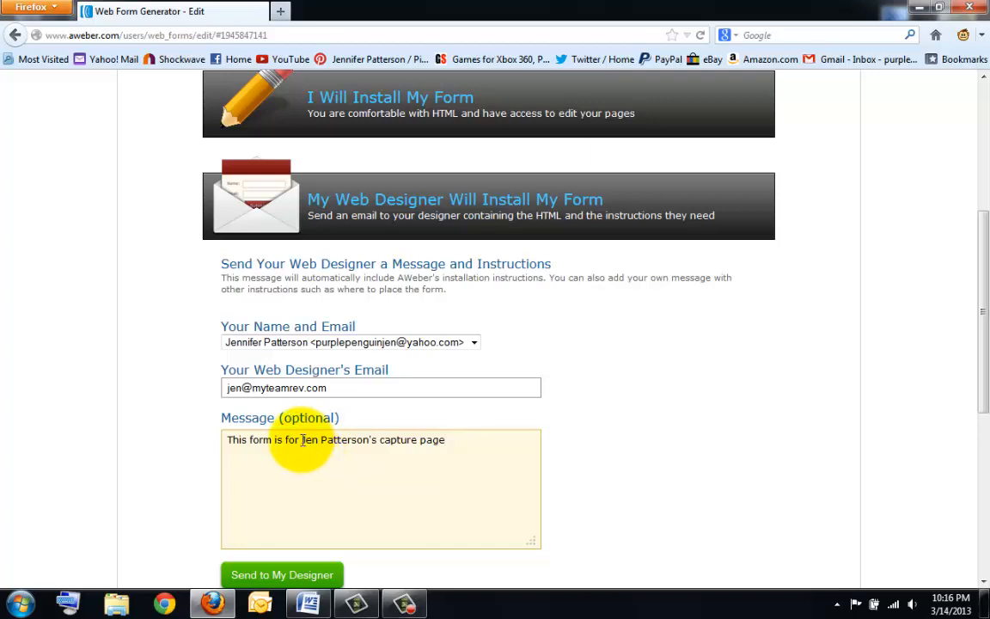
drag(303, 447, 376, 447)
click(377, 445)
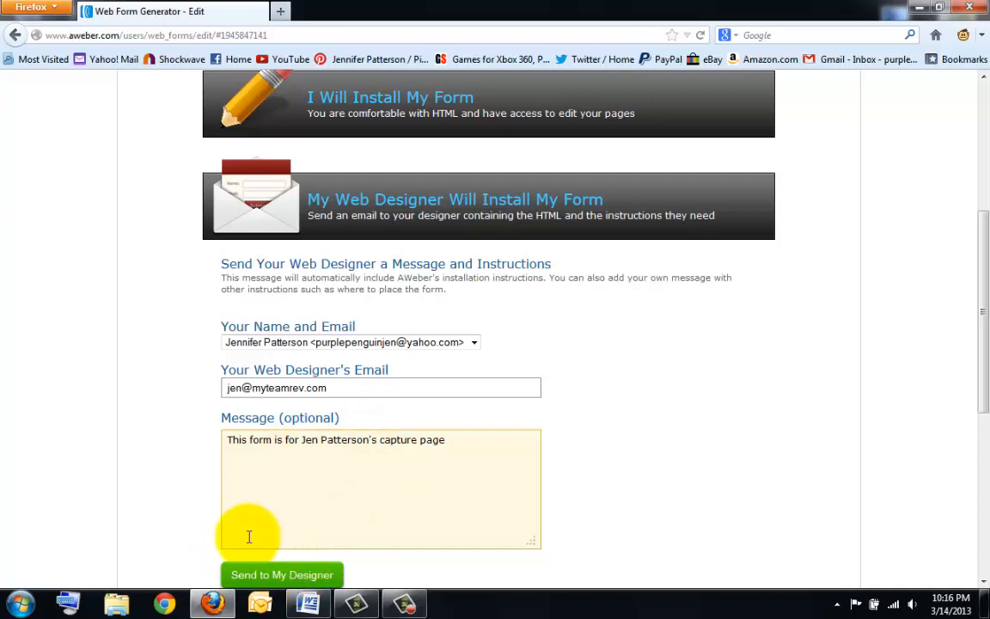
scroll(249, 534, down, 2)
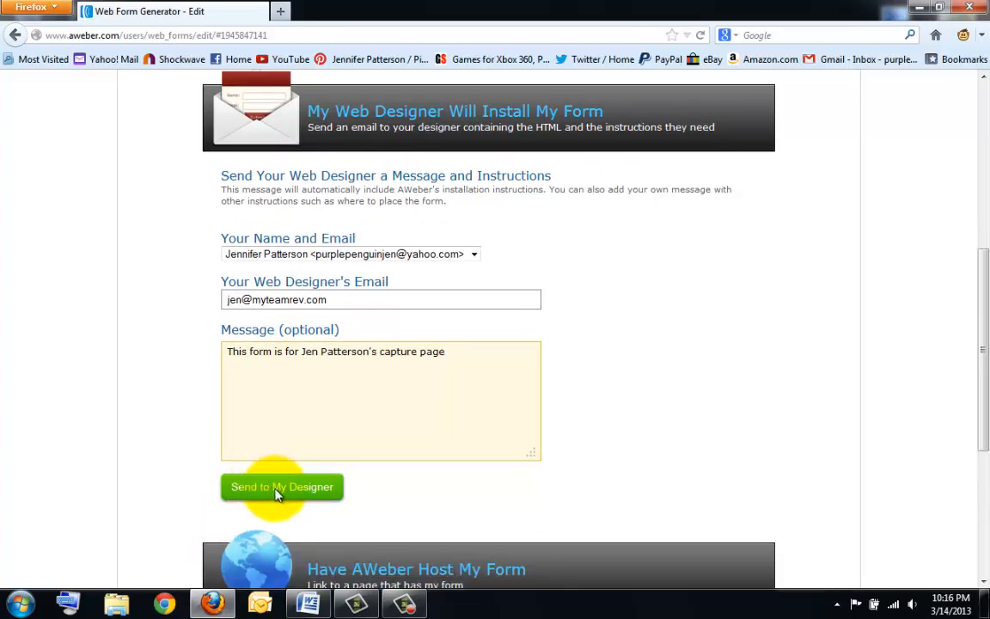
- Send the installation instructions to the web designer and confirm they were sent
click(270, 488)
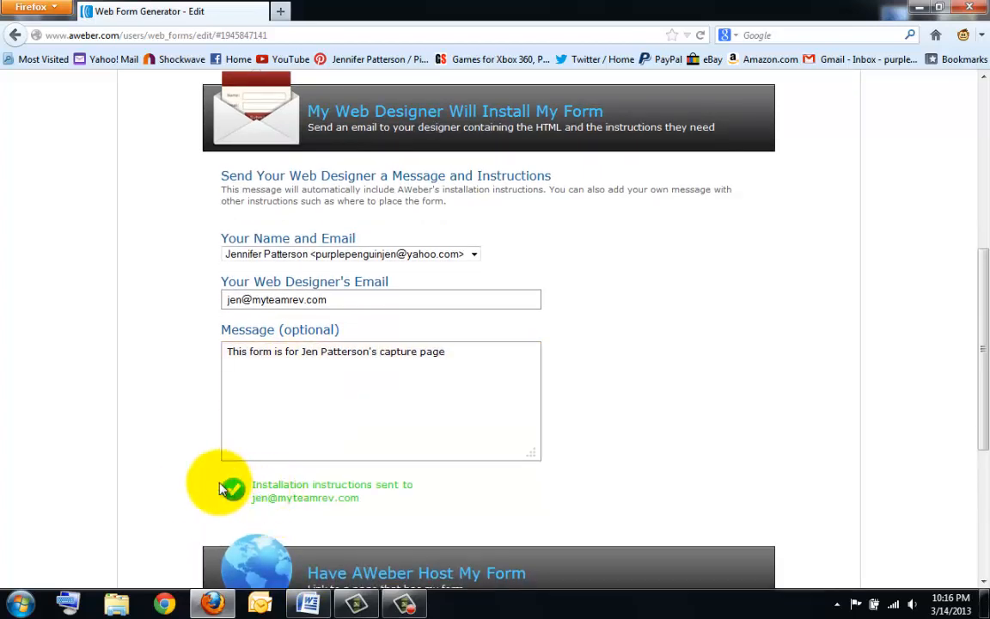
drag(231, 481, 385, 519)
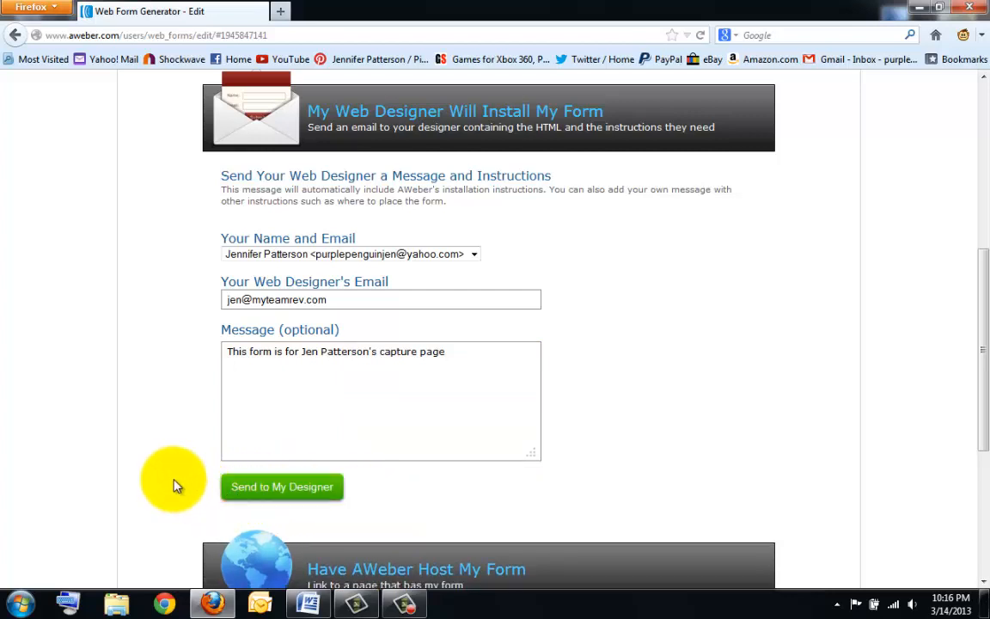
scroll(174, 486, down, 2)
scroll(175, 485, up, 5)
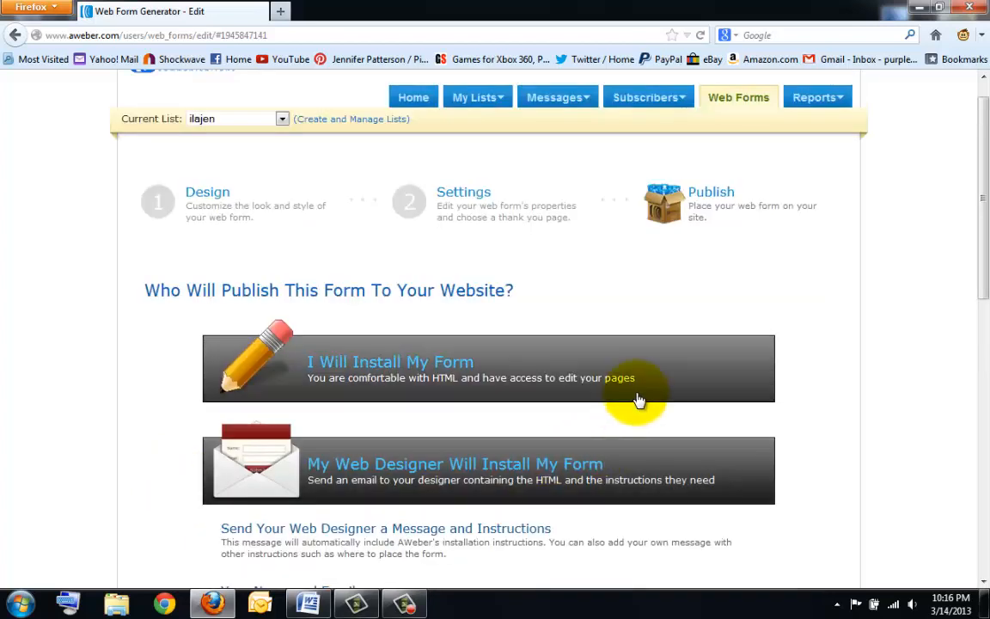
- Choose 'I Will Install My Form' and show the Raw HTML Version of the code
click(569, 375)
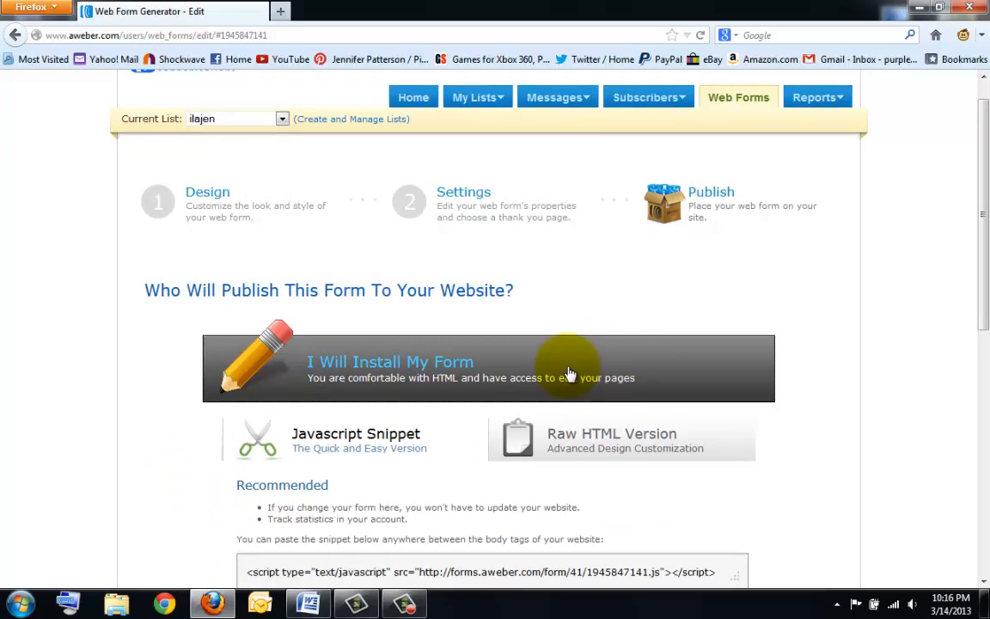
click(646, 440)
scroll(526, 429, down, 2)
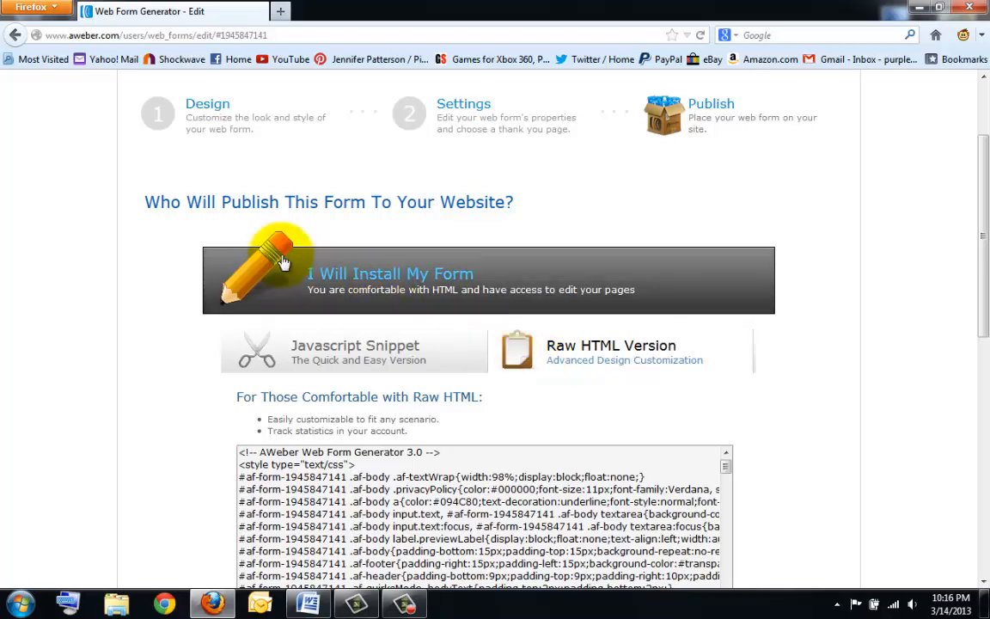
- Copy the complete Raw HTML Version code of the web form
click(331, 348)
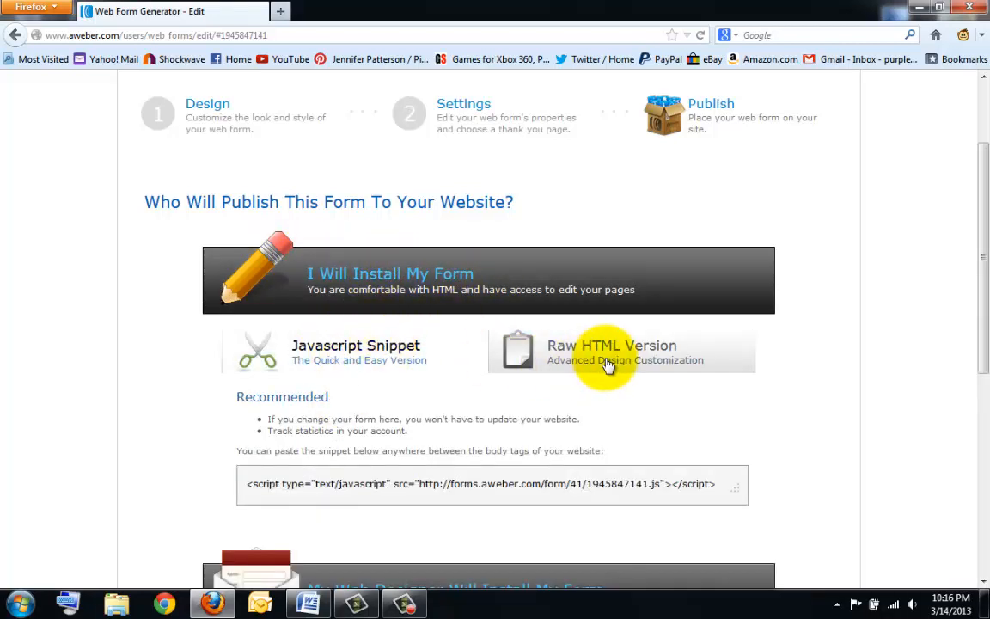
click(550, 365)
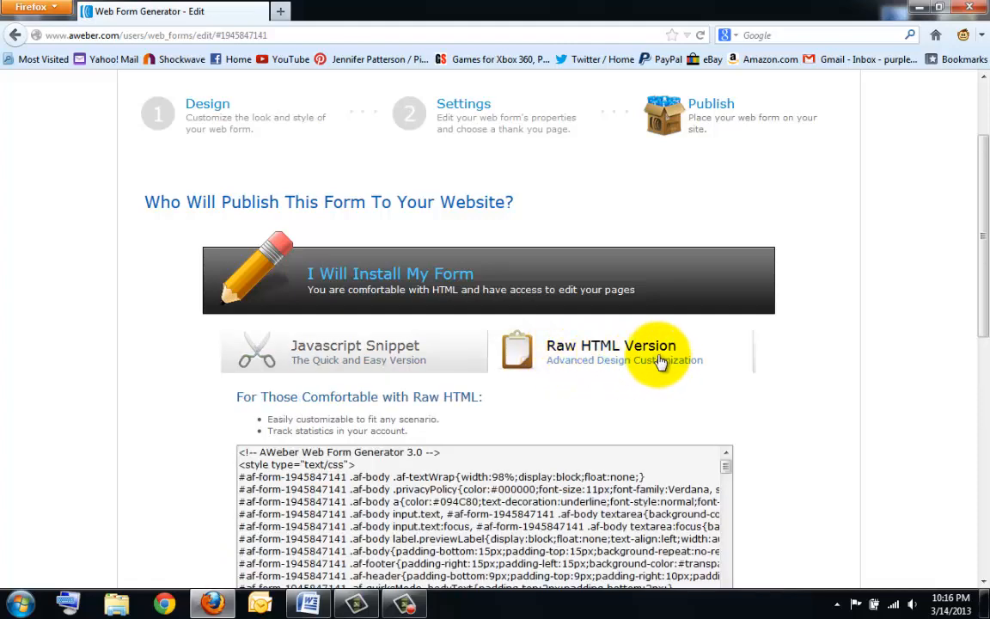
scroll(409, 360, down, 4)
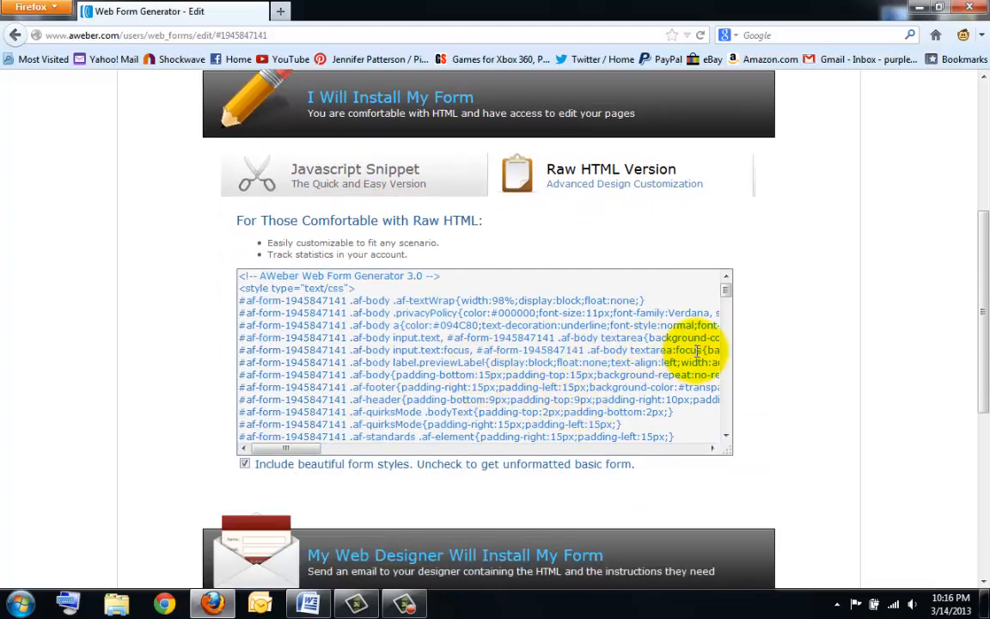
drag(724, 294, 695, 270)
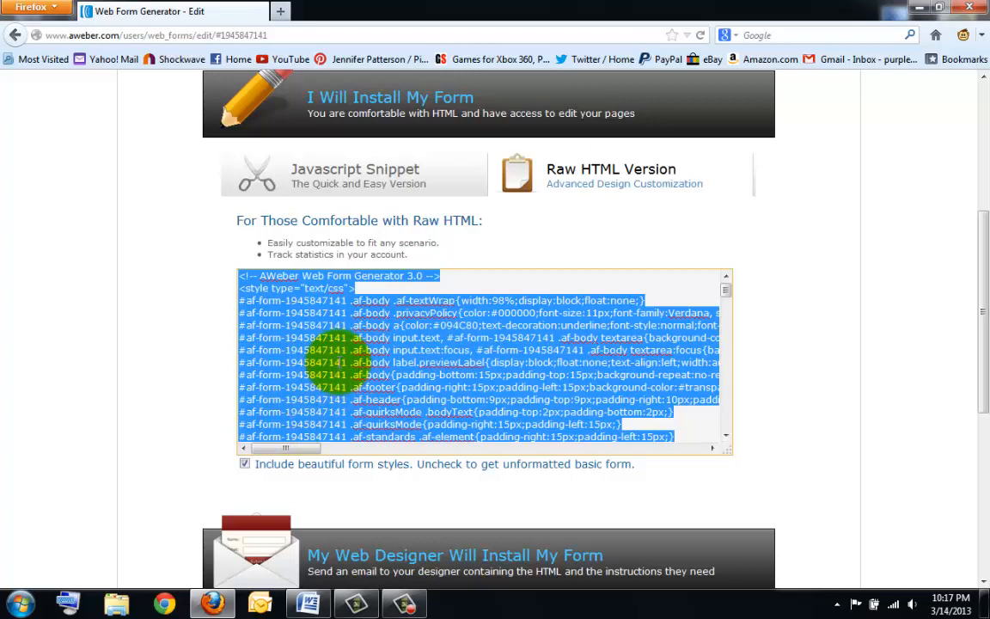
right_click(338, 335)
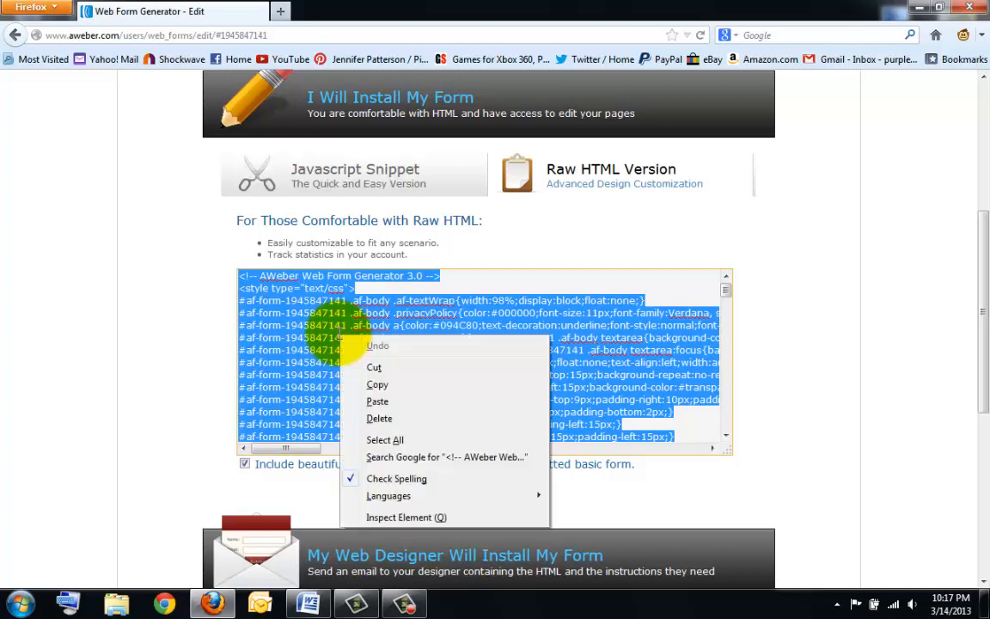
click(378, 384)
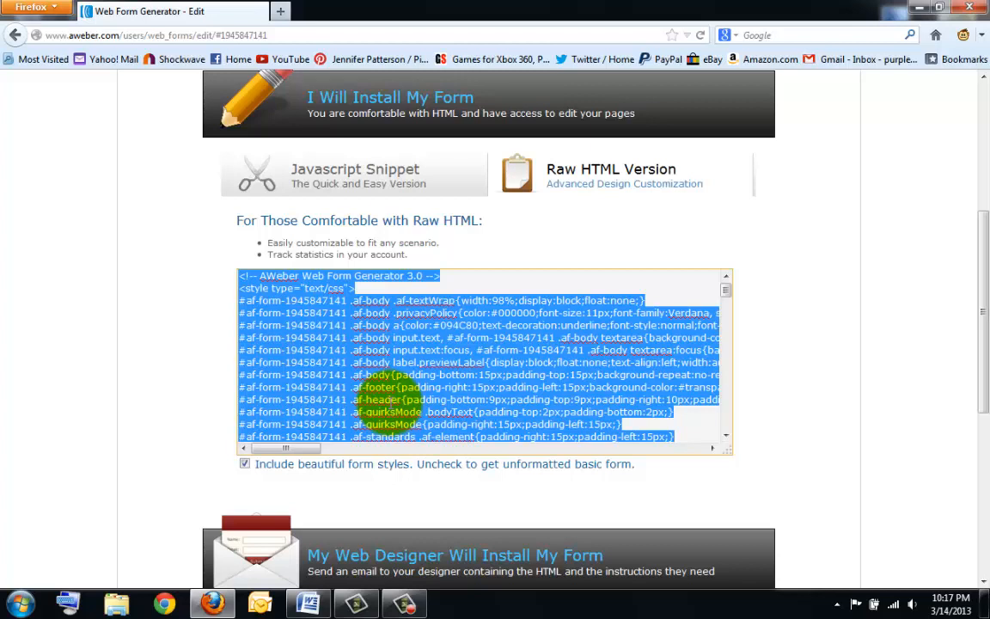
- Open myteamrev.com in a new Firefox tab
click(48, 10)
click(43, 24)
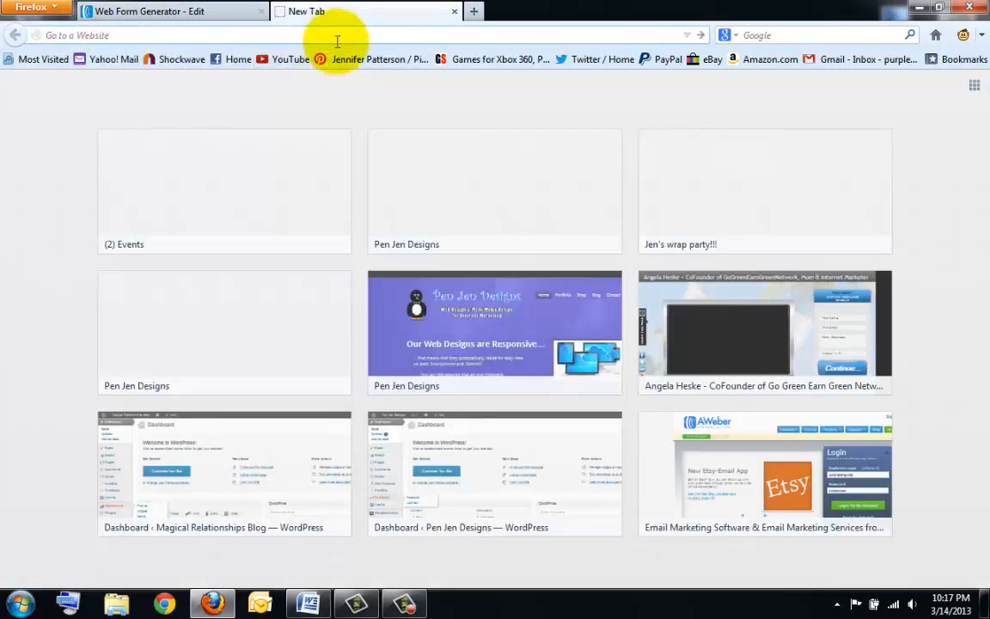
text(au)
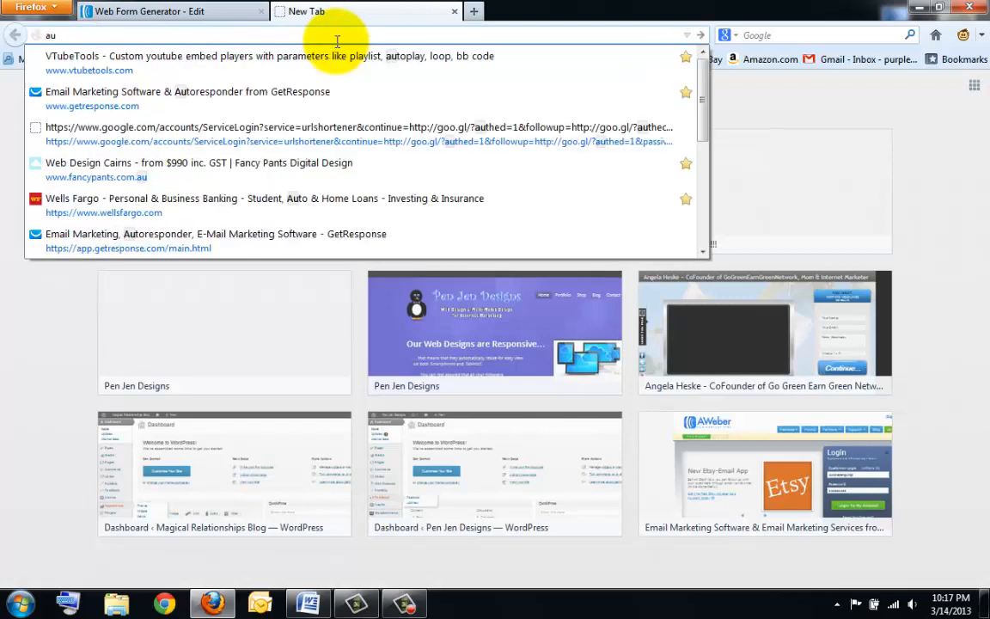
key(BackSpace)
key(BackSpace)
text(myteamrev.com/)
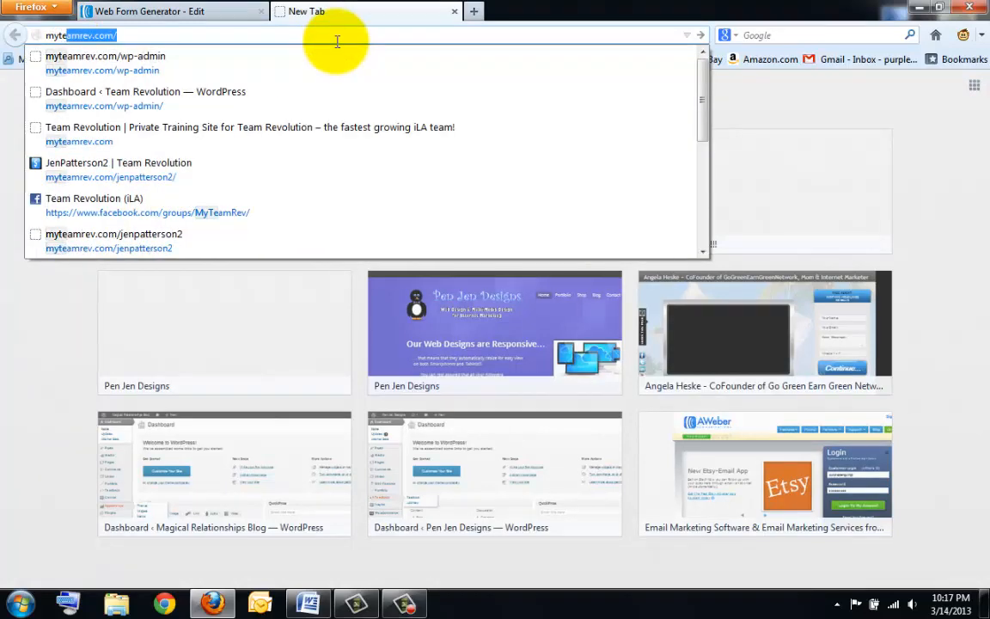
key(Return)
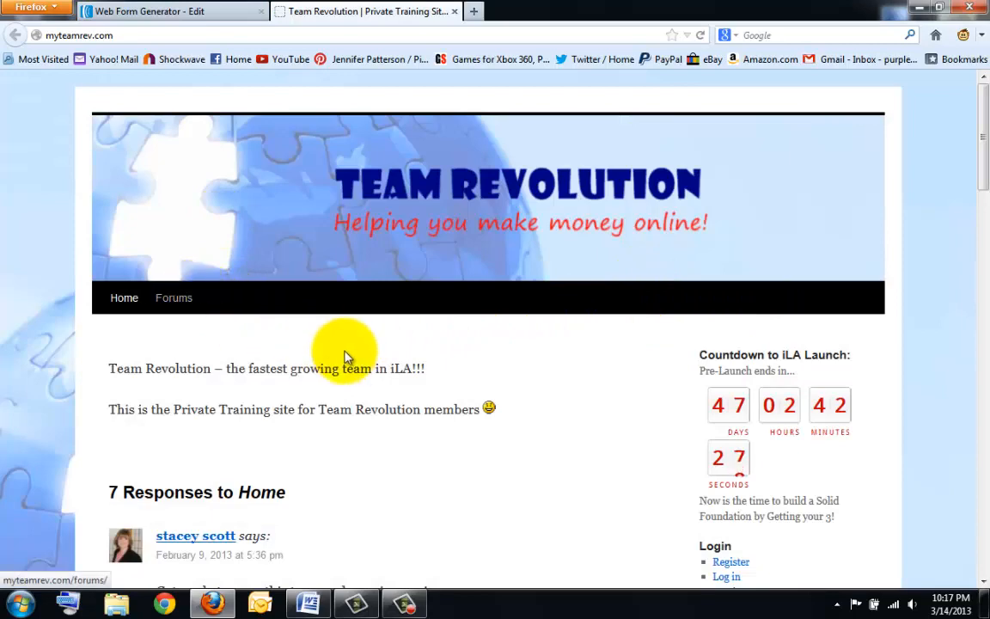
- Log in to the Team Revolution WordPress dashboard with the saved credentials
scroll(342, 352, down, 2)
scroll(342, 353, up, 2)
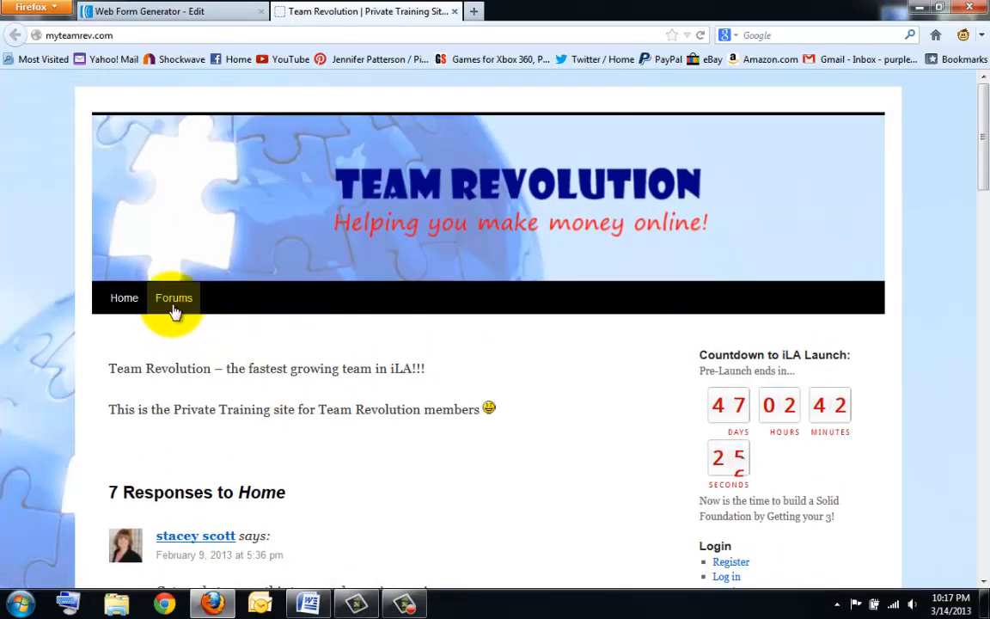
scroll(707, 378, down, 3)
click(732, 307)
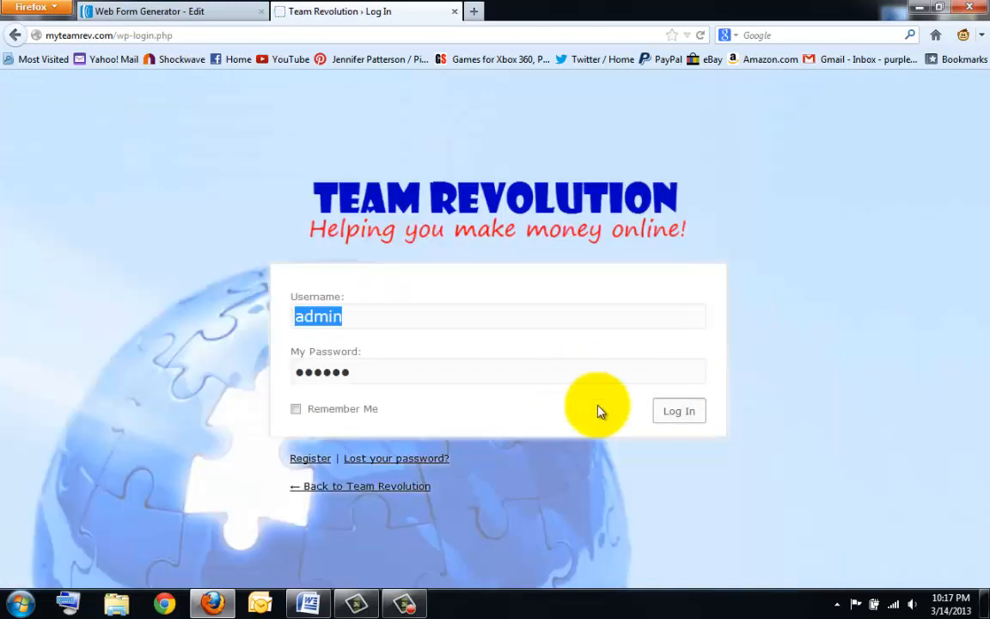
click(687, 409)
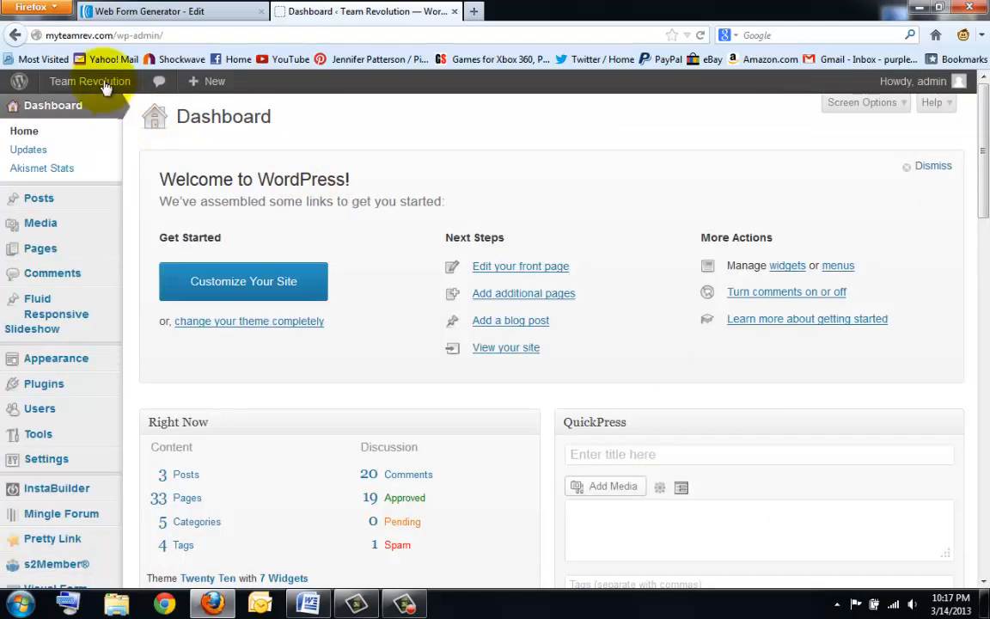
- Go to Marketing 101 > Setting Up Your System and scroll to the Auto Responder Code field
click(88, 81)
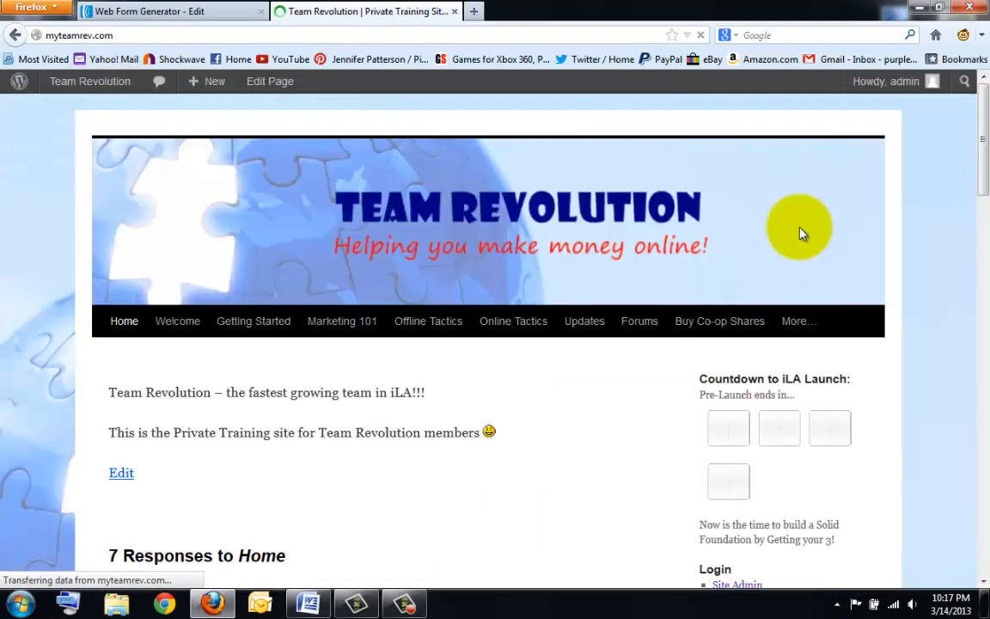
mouse_move(332, 335)
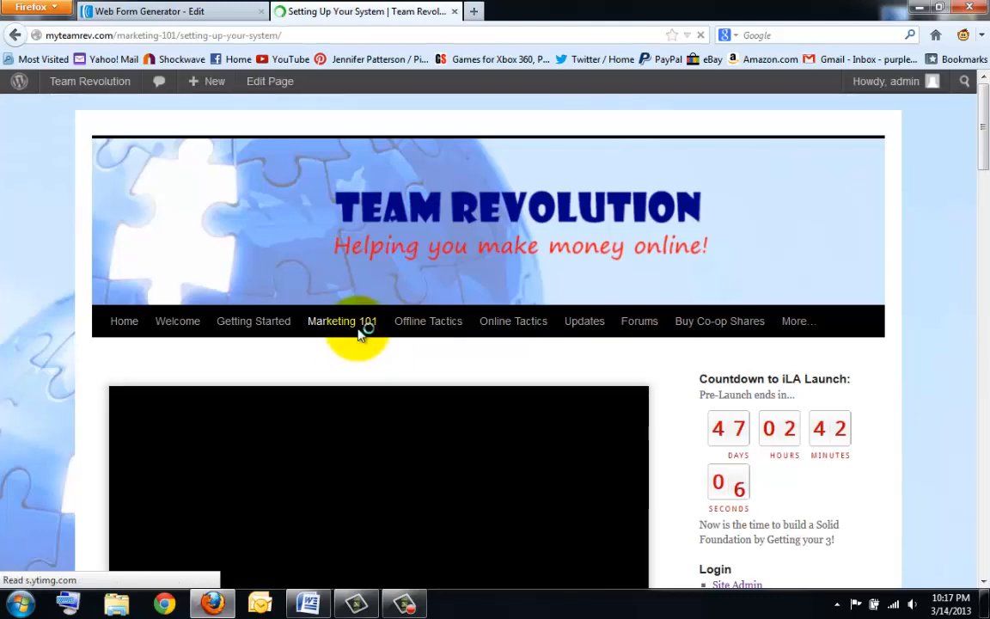
mouse_move(360, 325)
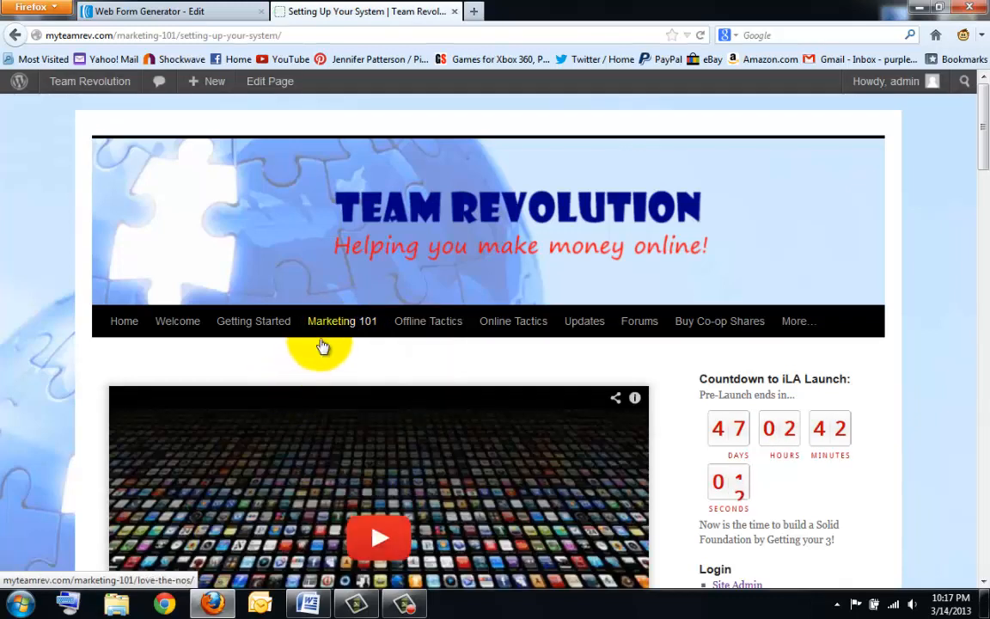
scroll(267, 400, down, 8)
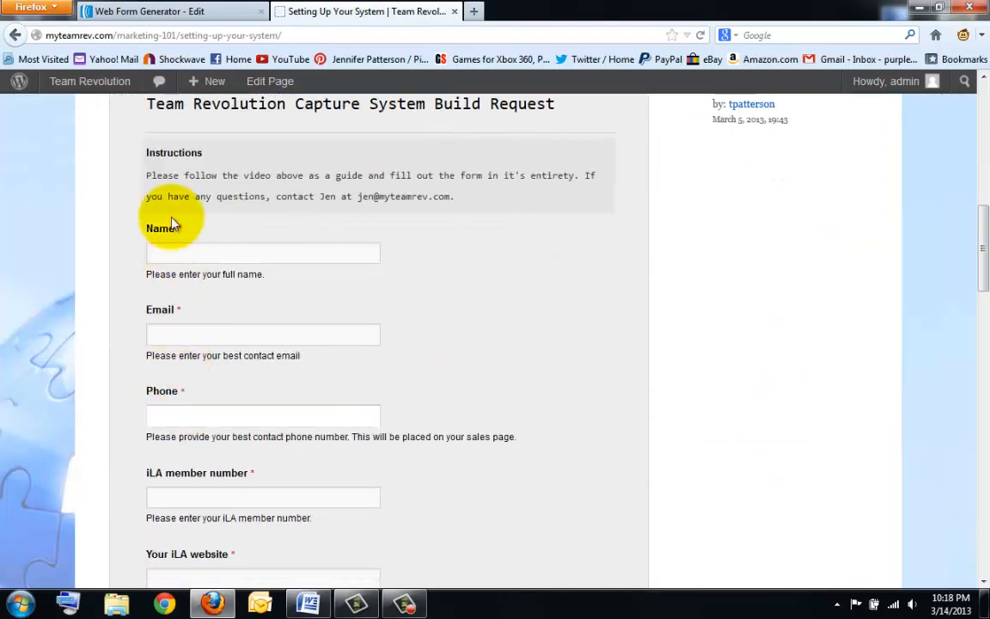
scroll(178, 395, down, 7)
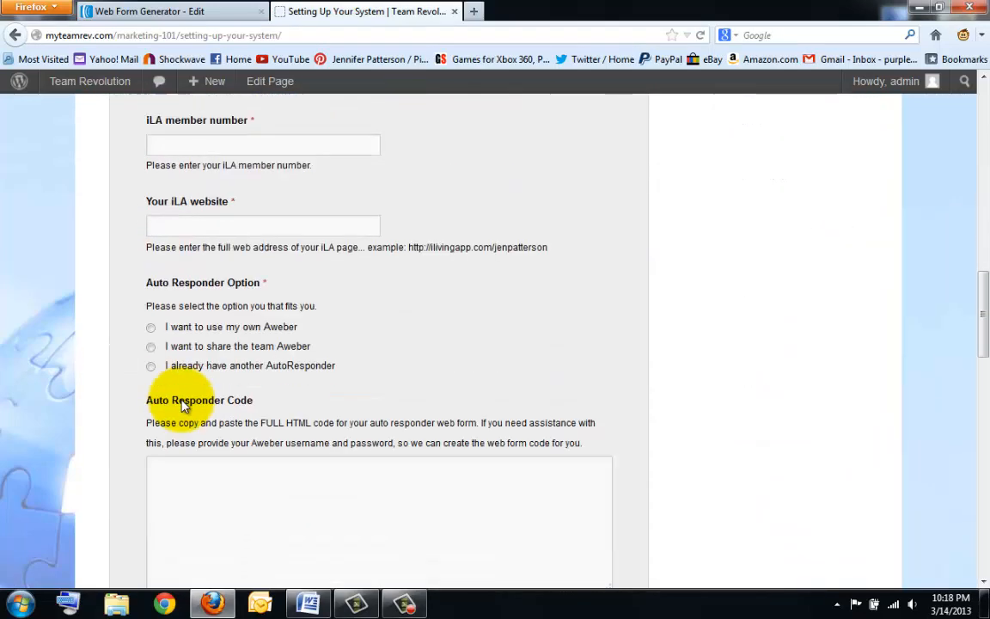
scroll(177, 395, down, 4)
- Paste the AWeber form code into Auto Responder Code and select 'I want to use my own Aweber'
click(231, 313)
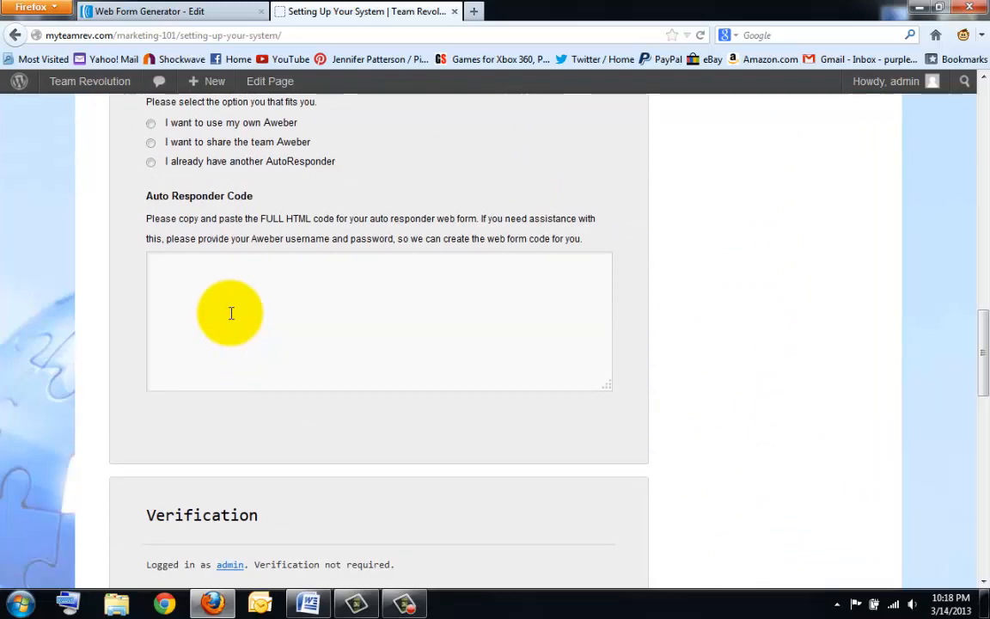
key(ctrl+v)
scroll(331, 353, up, 3)
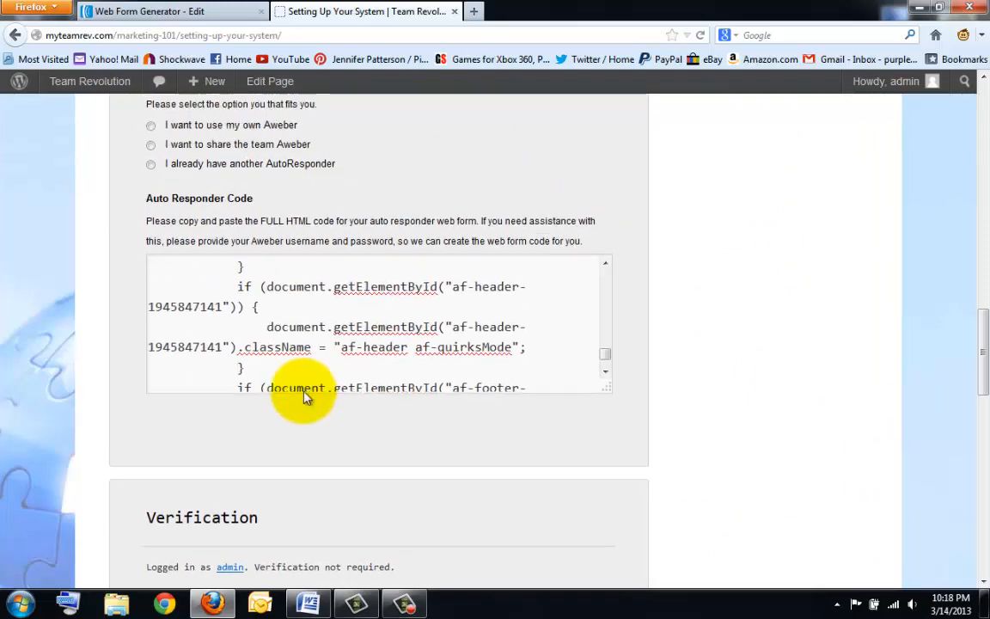
scroll(305, 393, up, 15)
scroll(398, 426, down, 8)
scroll(462, 415, down, 3)
scroll(399, 451, down, 1)
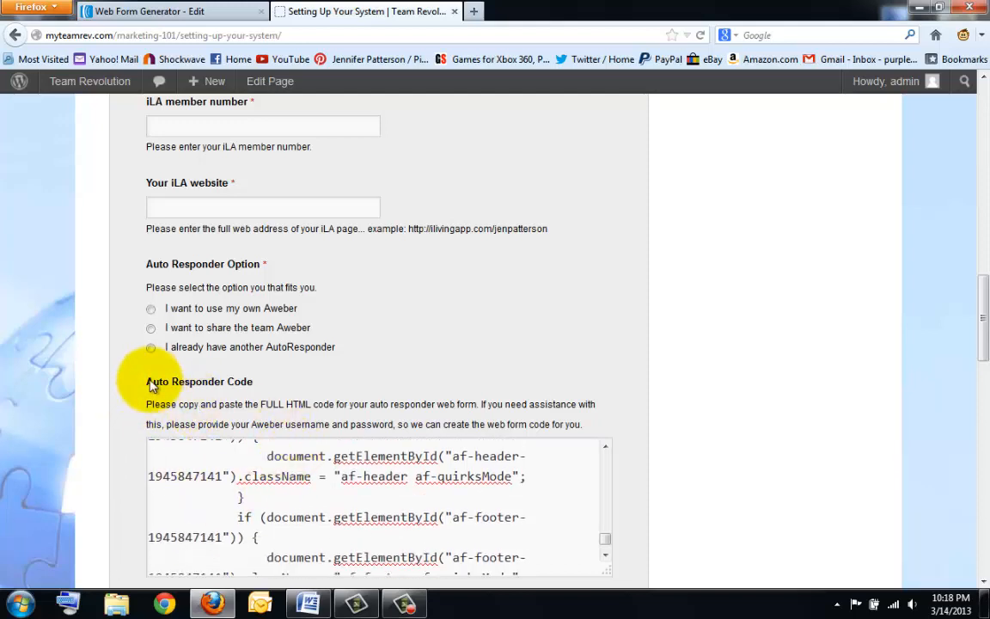
drag(146, 383, 255, 393)
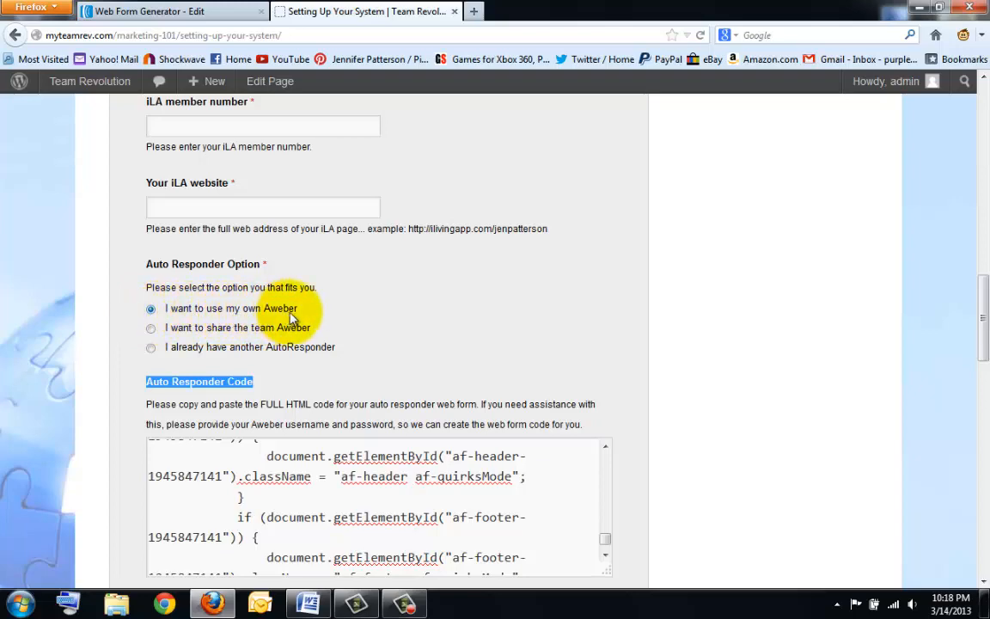
click(336, 403)
scroll(336, 402, up, 10)
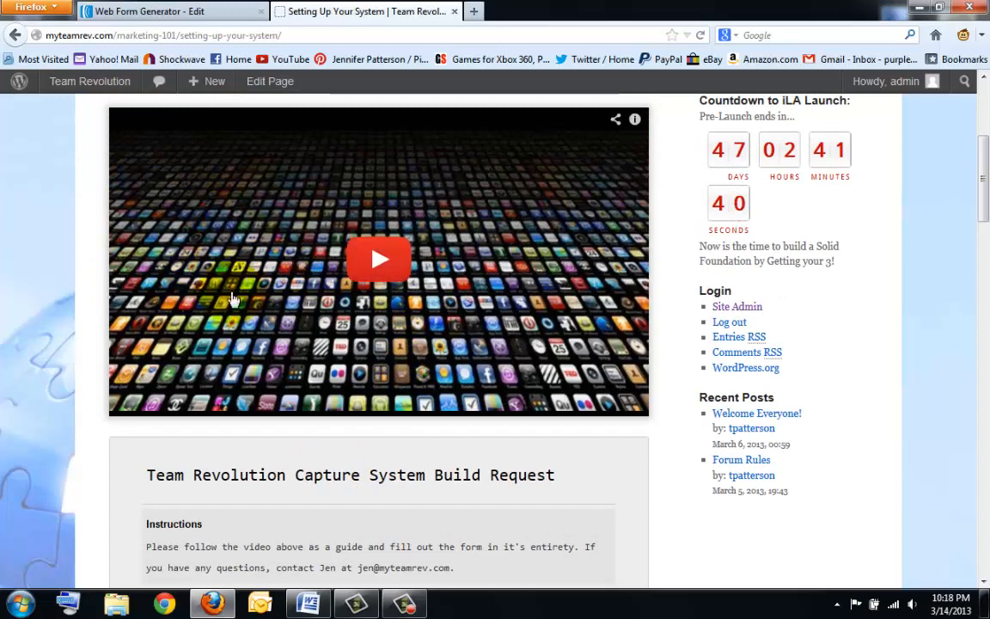
- Scroll through the pasted code to confirm it's complete, then return to the Web Form Generator tab
scroll(172, 394, down, 5)
scroll(246, 452, down, 5)
scroll(246, 453, down, 10)
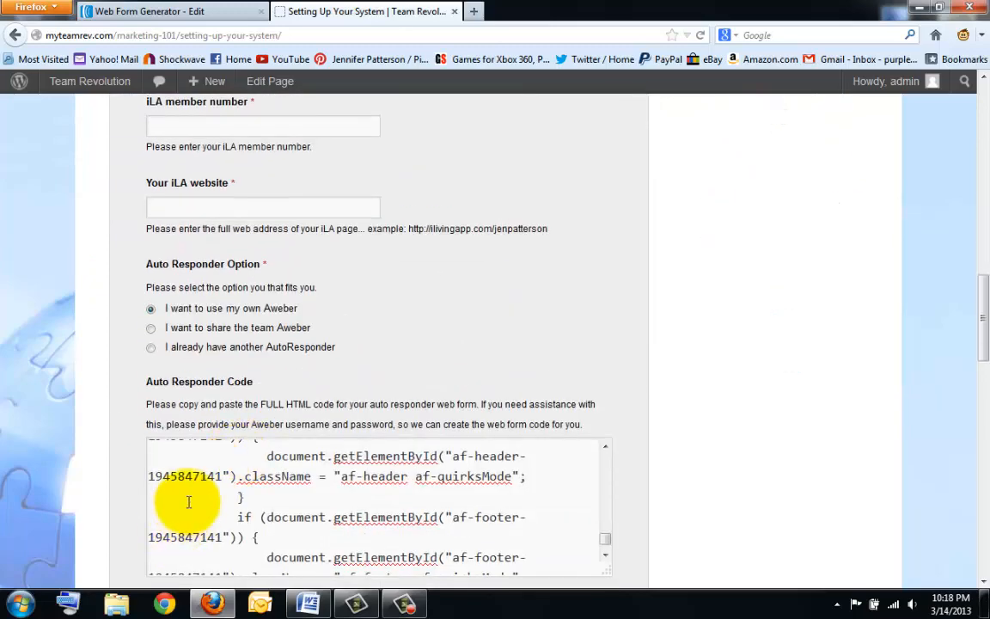
scroll(120, 533, down, 4)
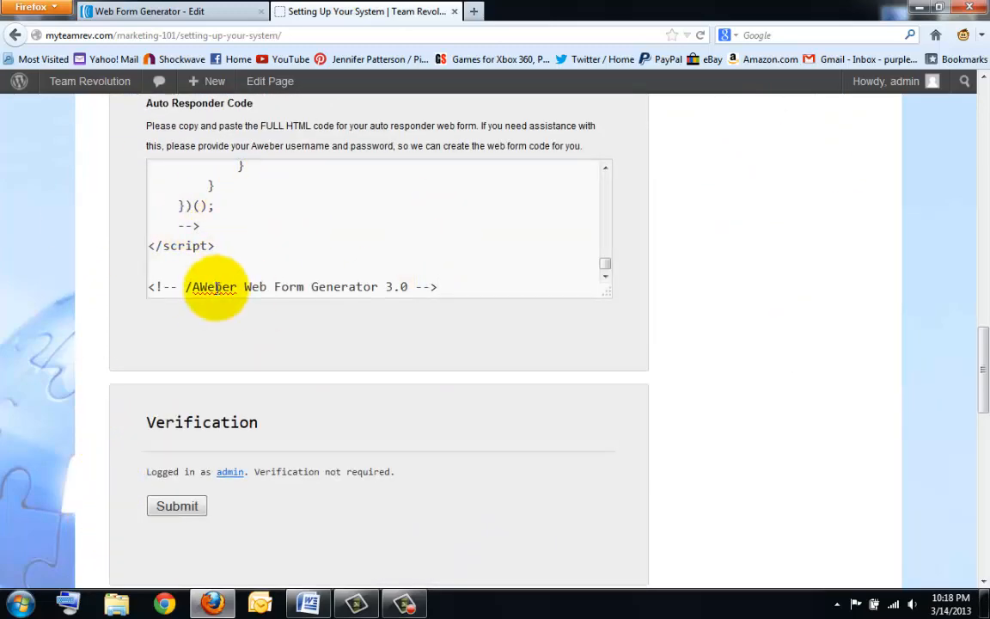
scroll(247, 406, up, 8)
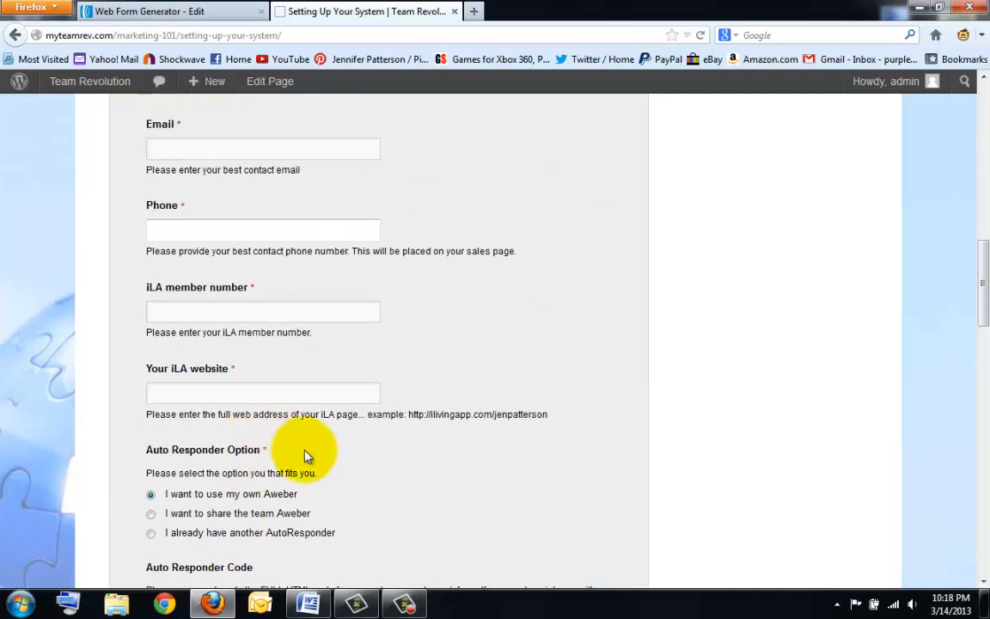
scroll(457, 399, up, 5)
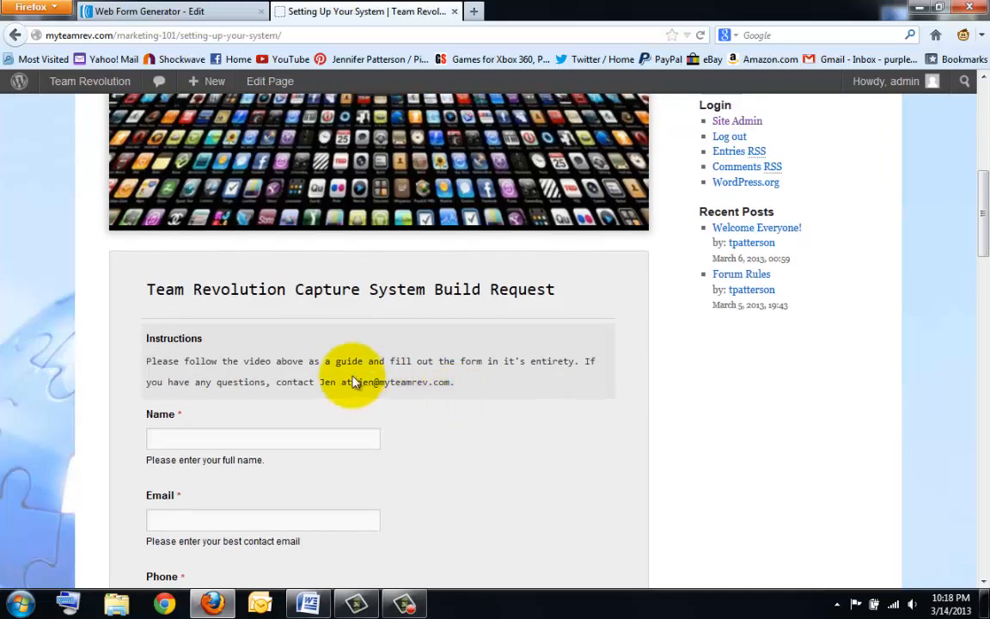
scroll(386, 384, down, 10)
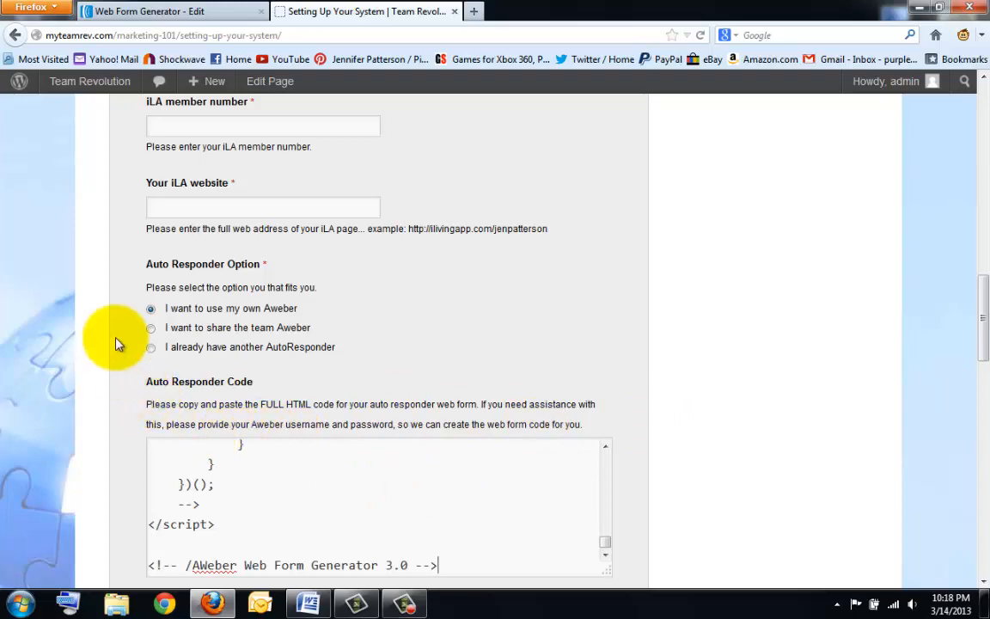
scroll(119, 344, up, 15)
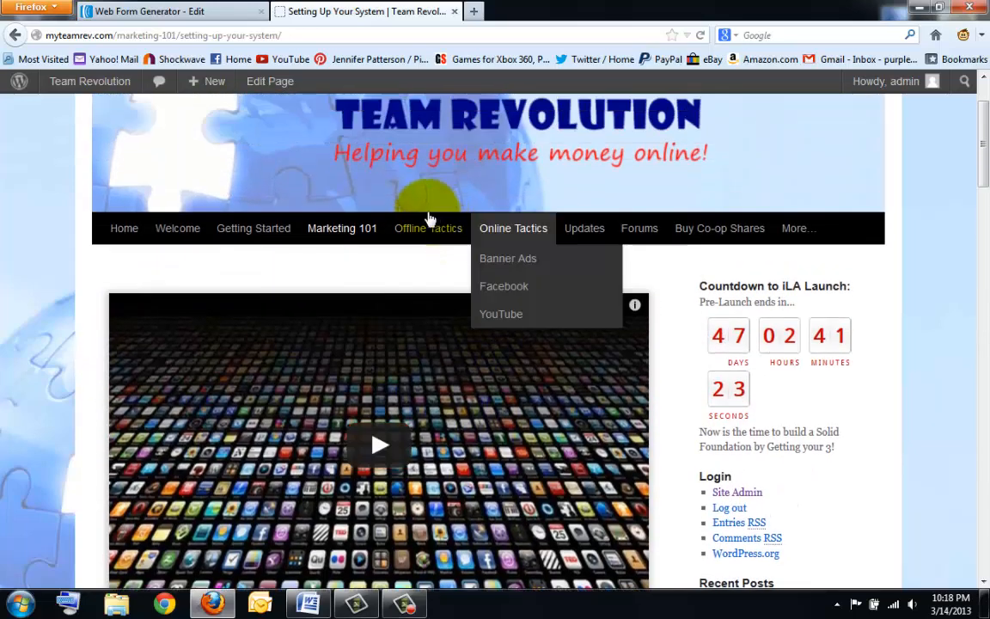
mouse_move(359, 245)
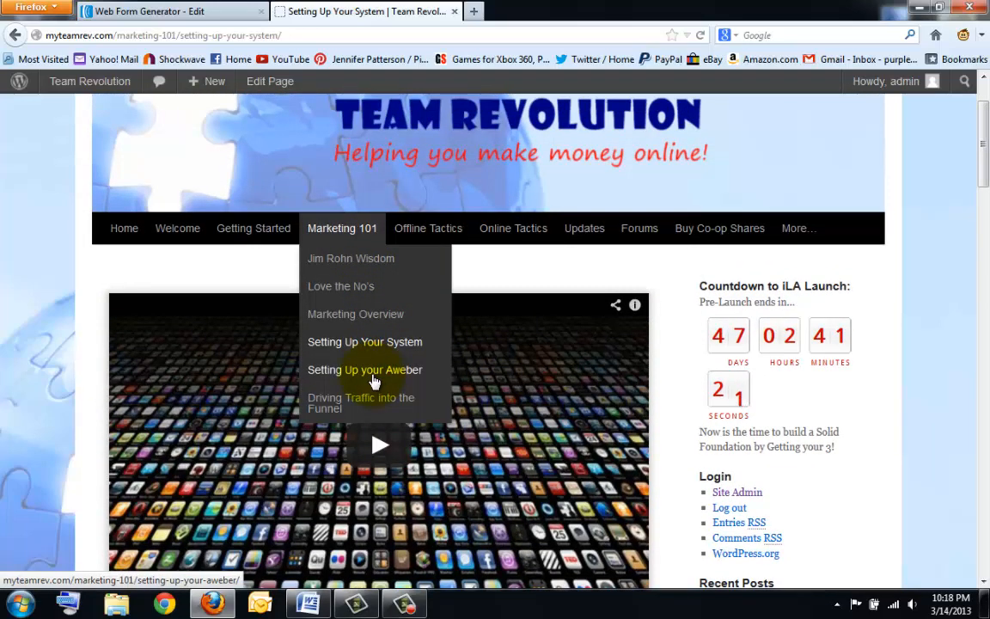
scroll(581, 292, down, 3)
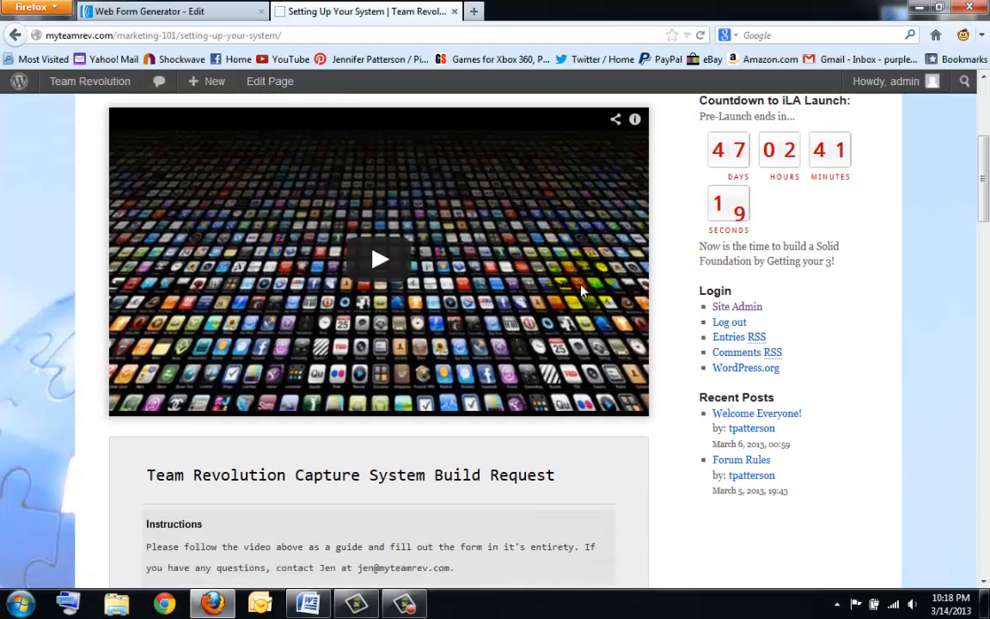
scroll(426, 457, down, 15)
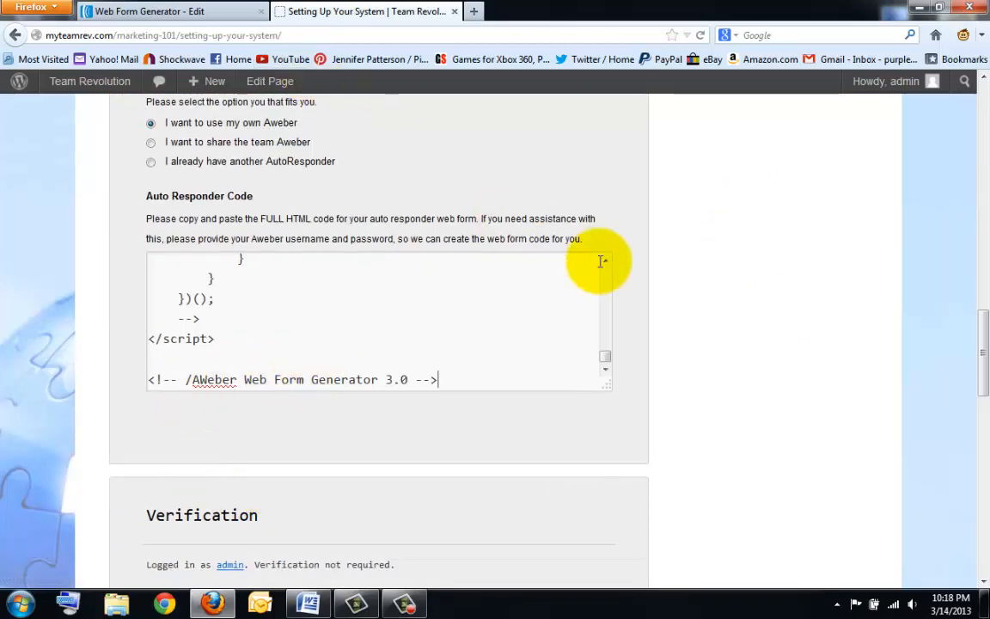
click(194, 12)
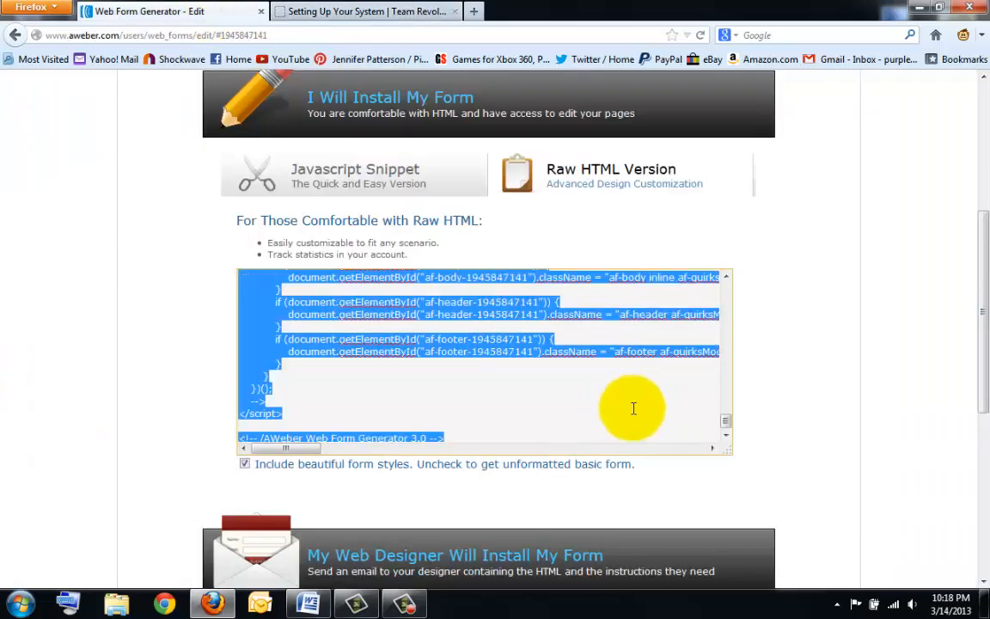
scroll(807, 430, up, 5)
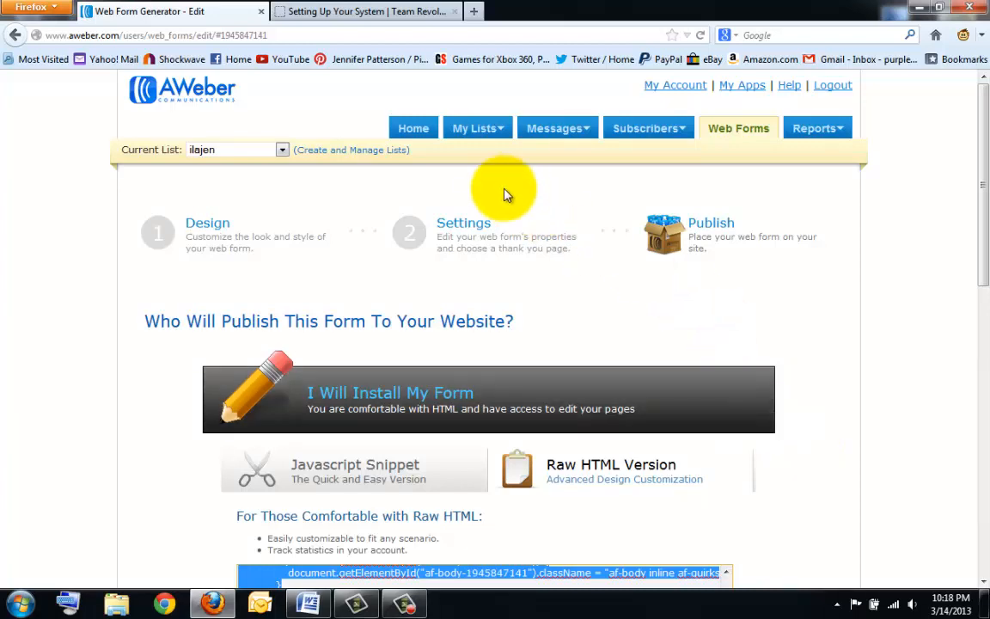
mouse_move(586, 129)
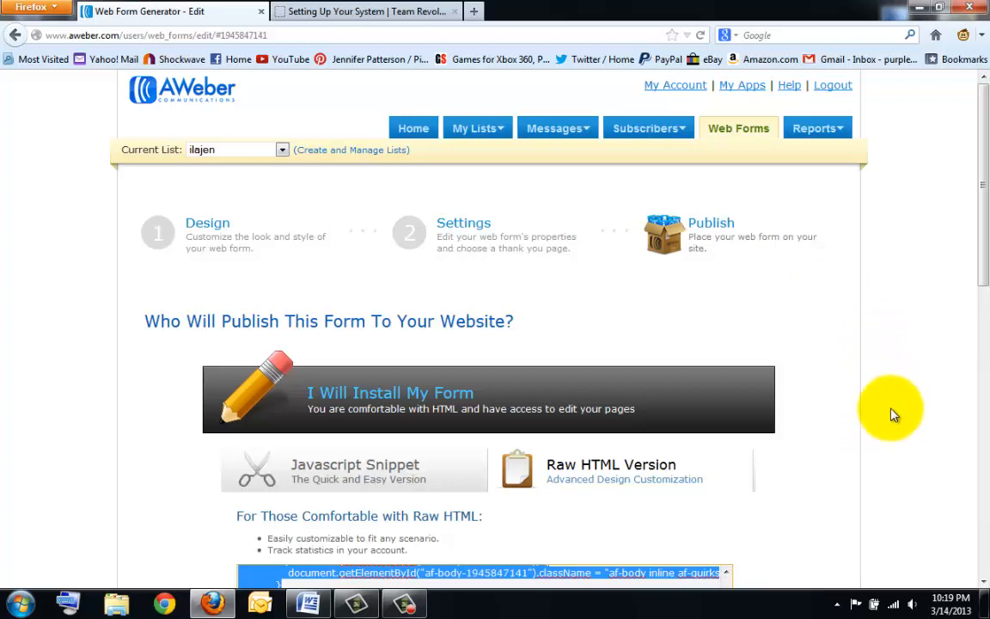
click(405, 606)
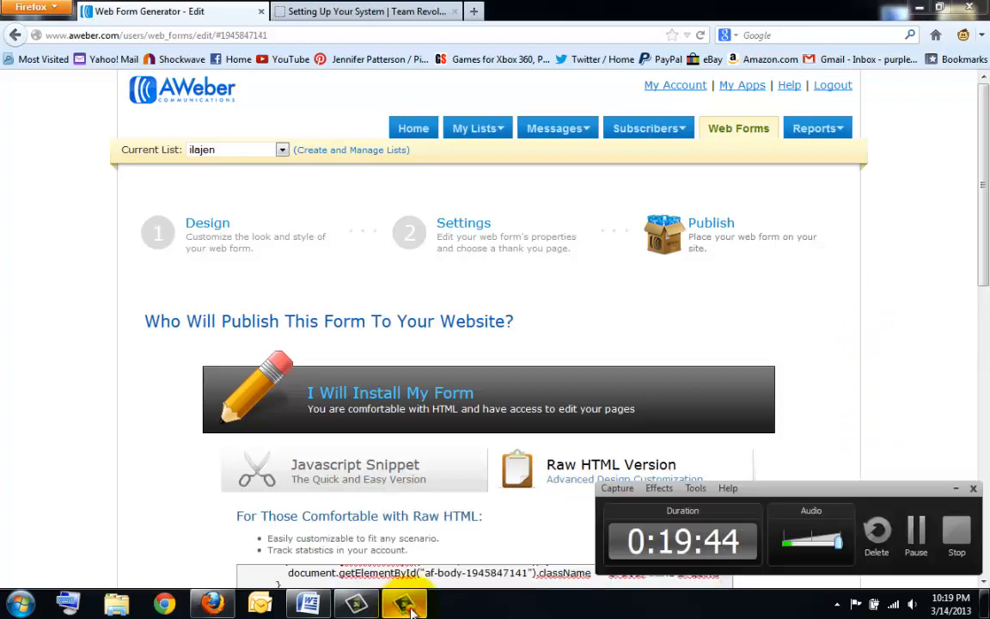